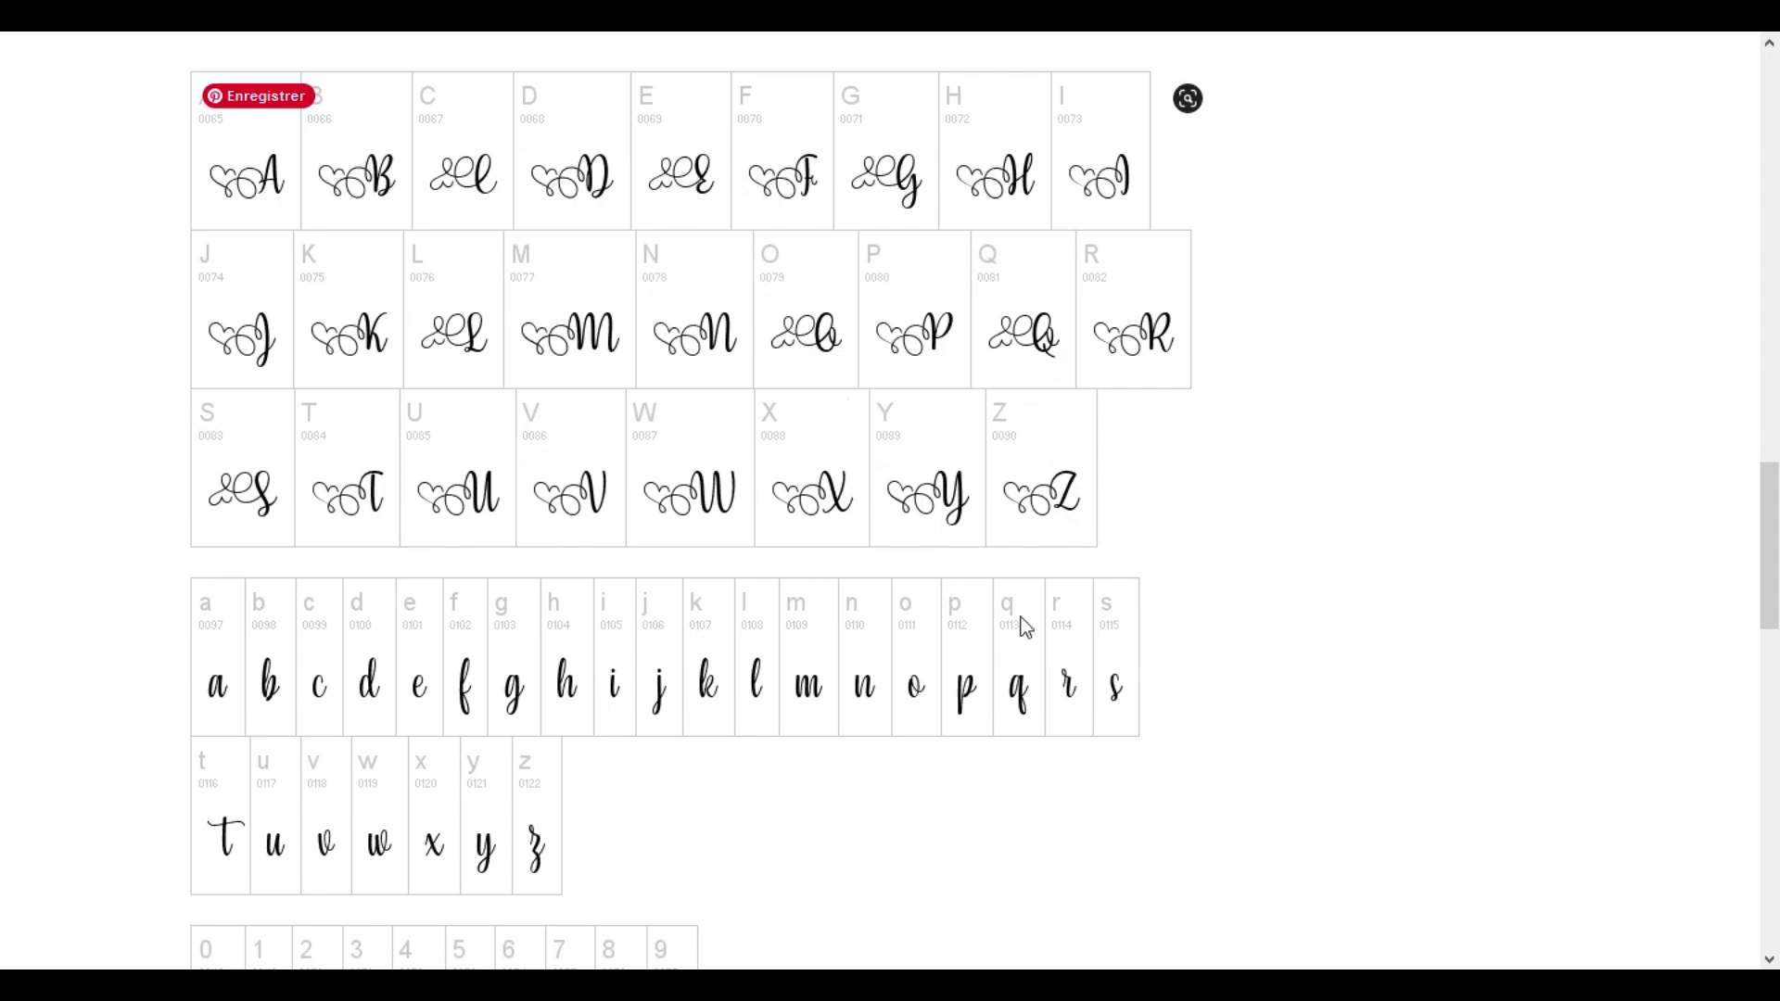
Step: Examine the decorative font's character map and the Symbole Clavier tables of Alt codes for symbols, capitals and lowercase letters
scroll(921, 547, down, 7)
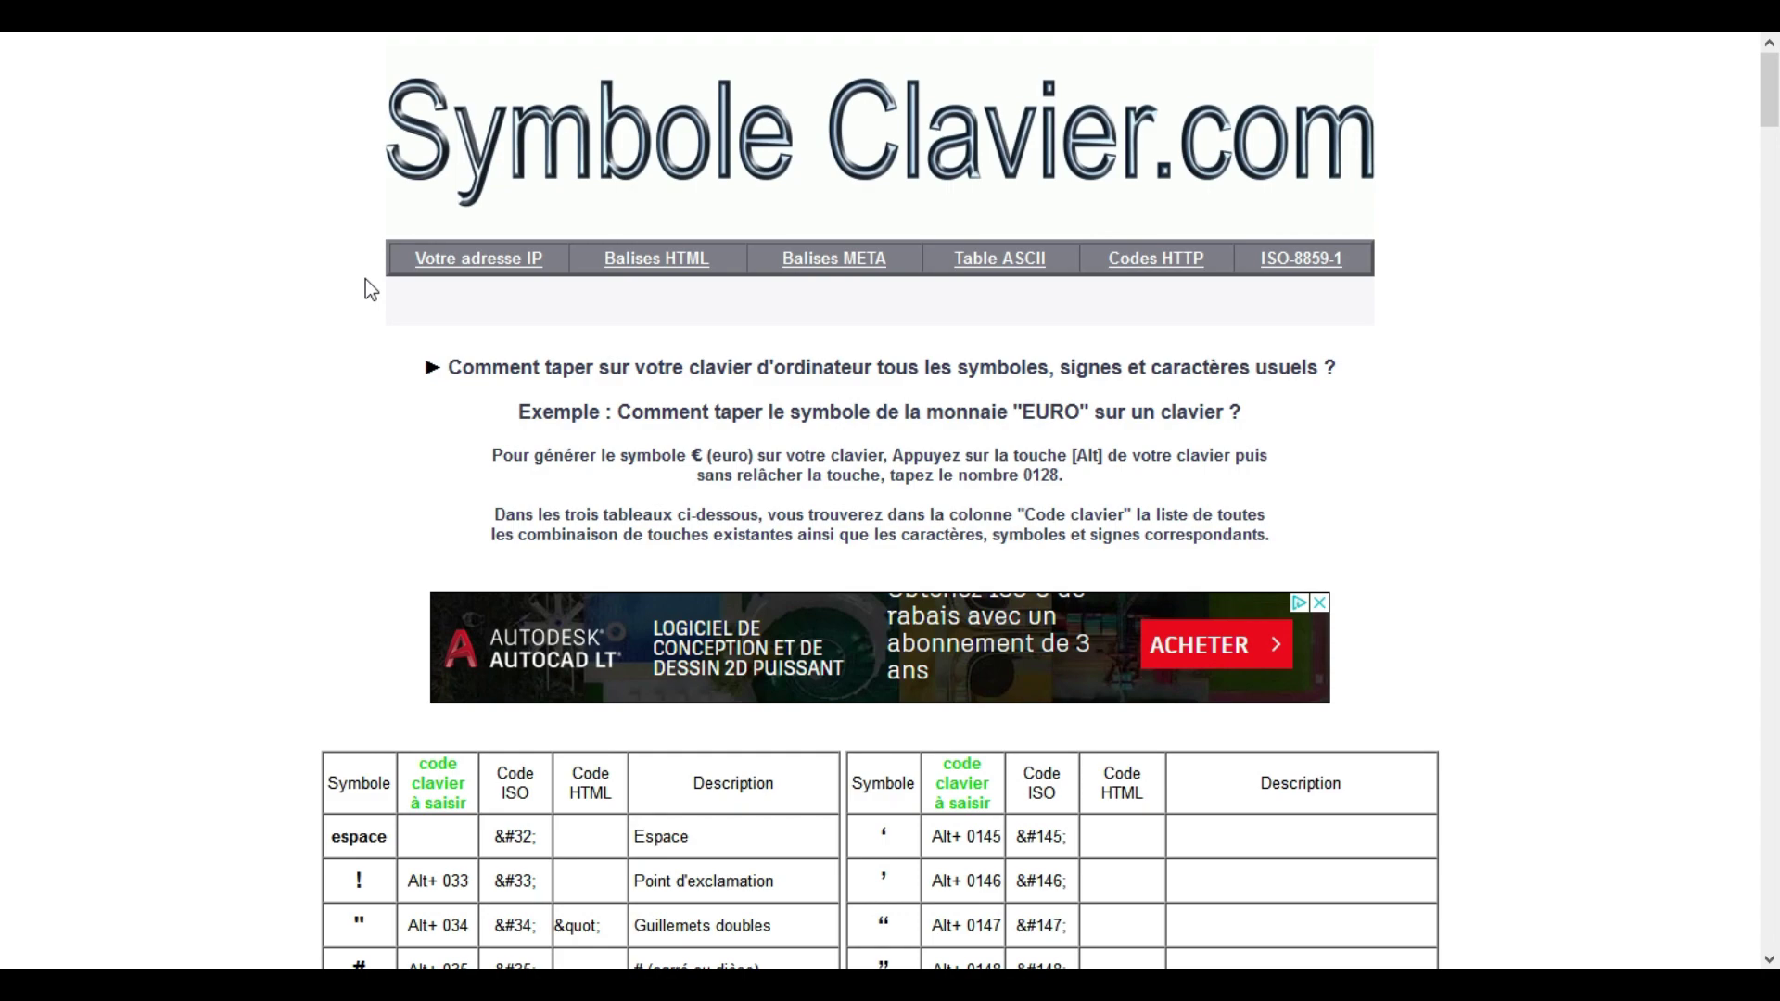
scroll(270, 306, down, 5)
scroll(274, 481, down, 3)
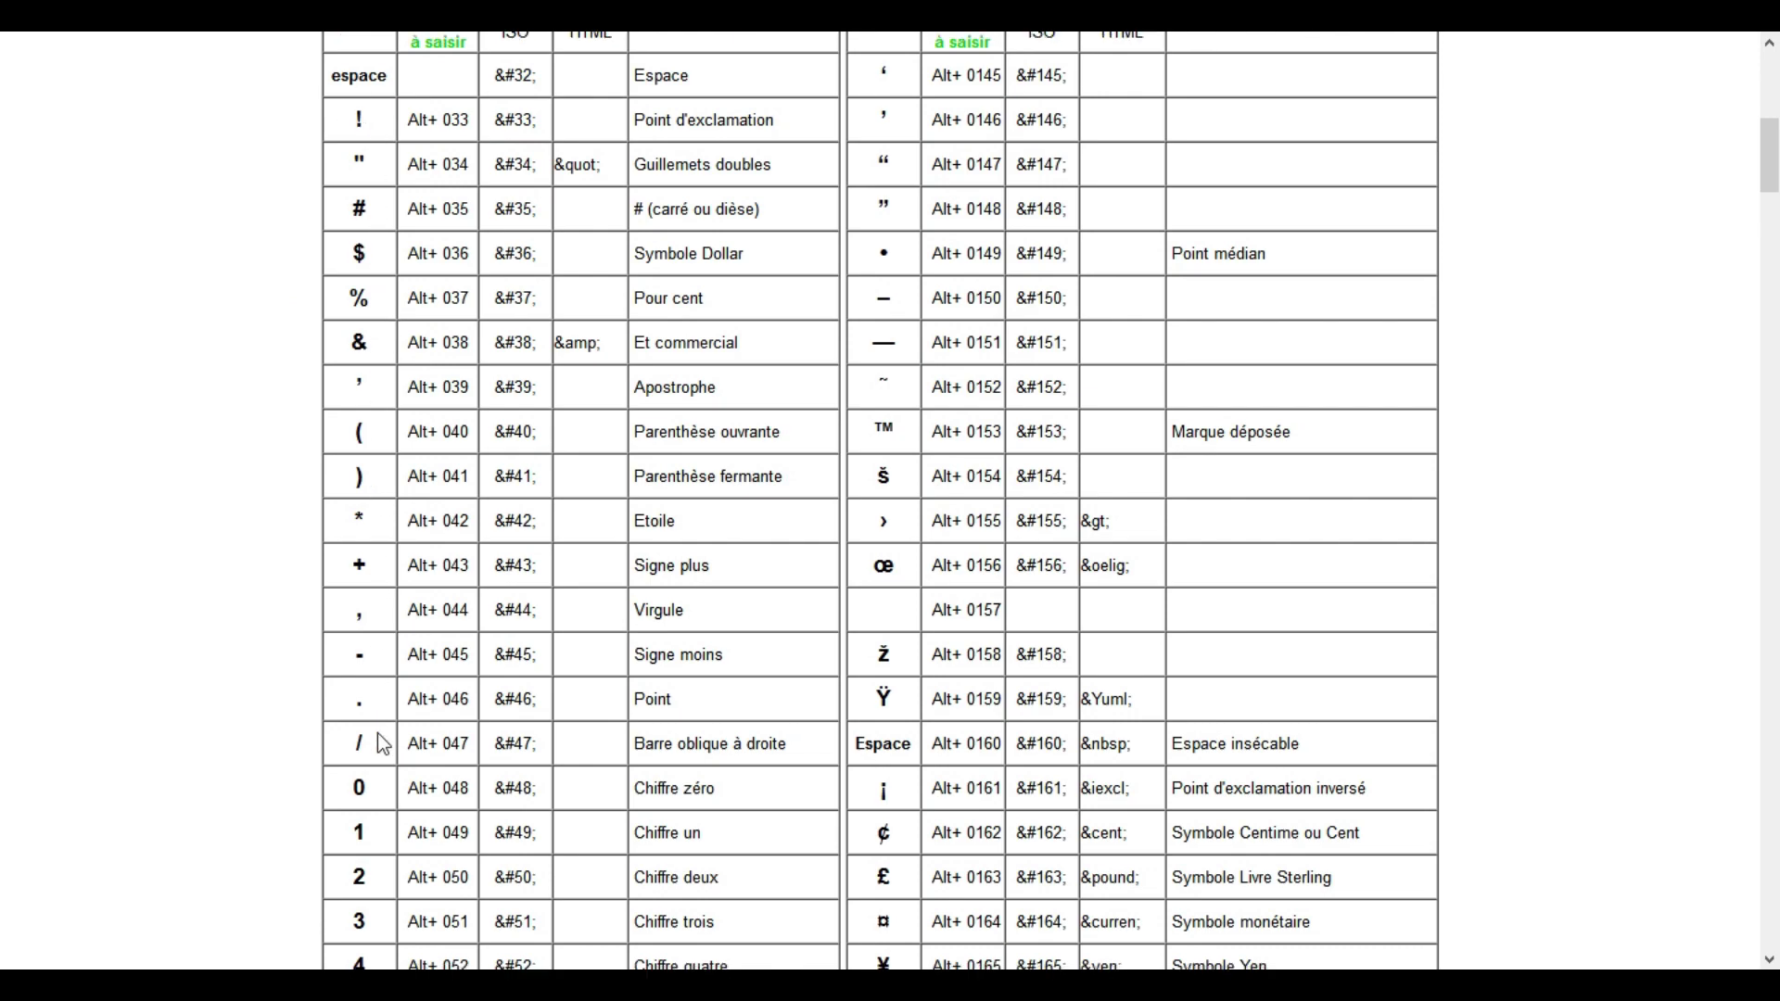
scroll(379, 459, down, 13)
scroll(392, 686, down, 5)
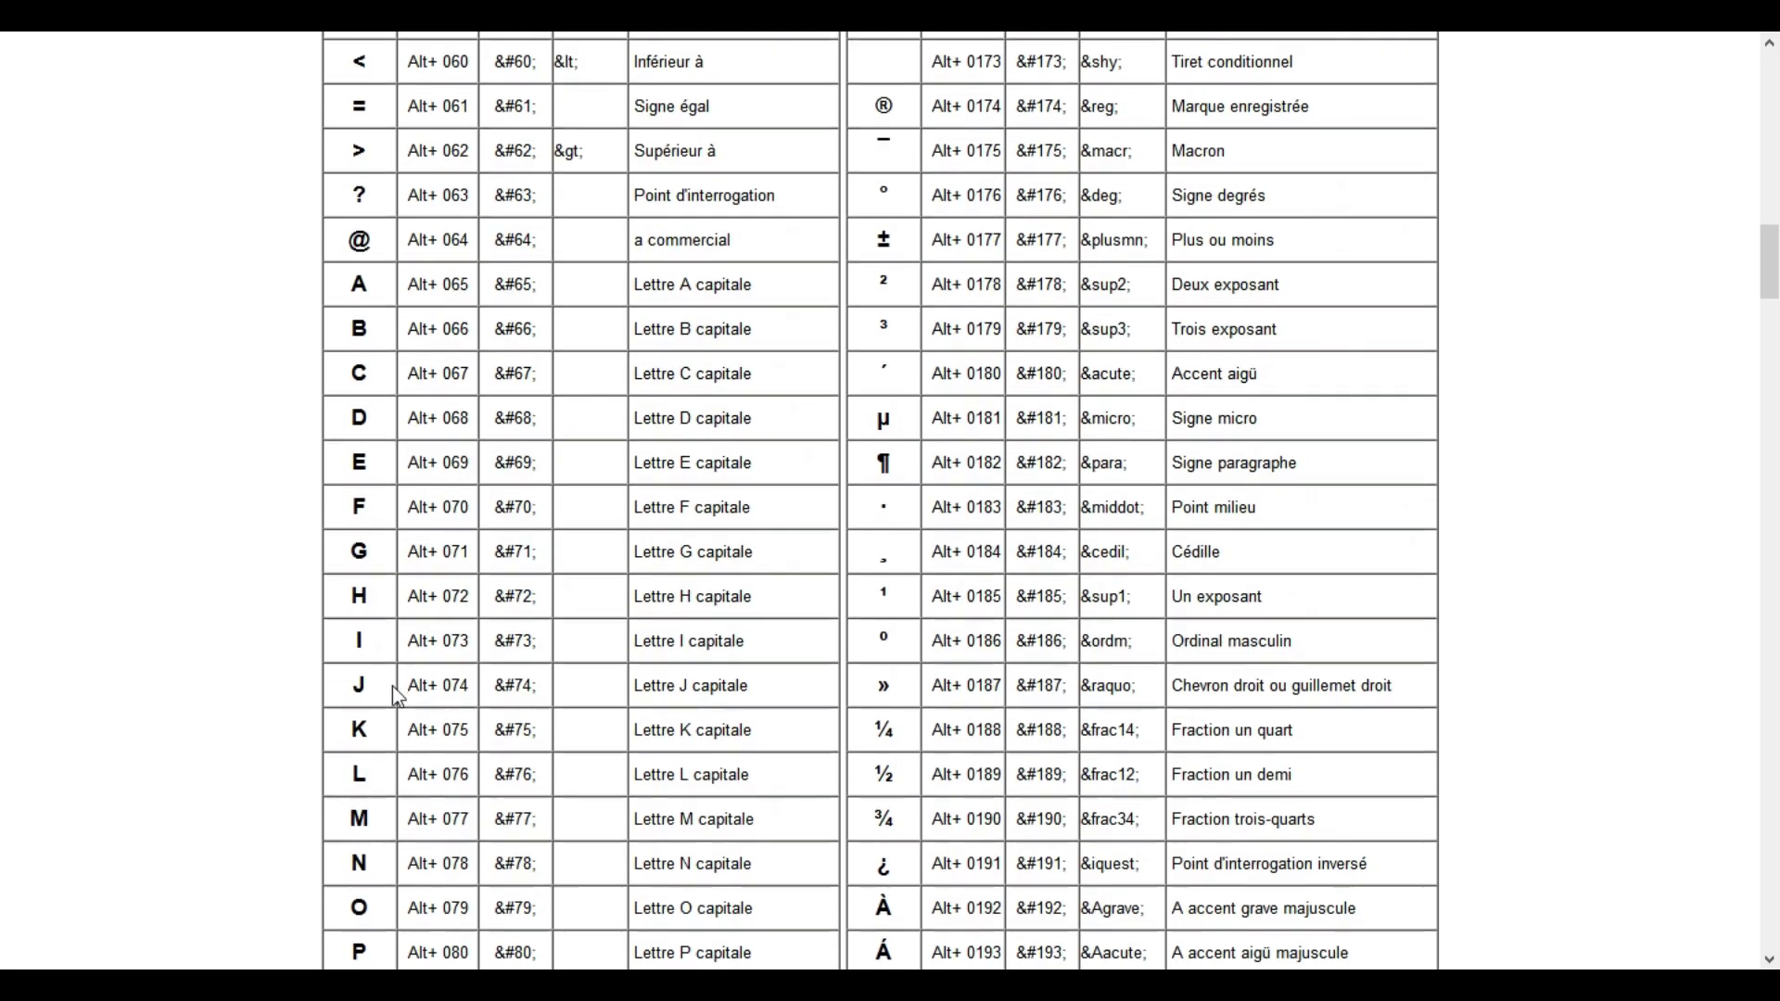
scroll(392, 686, down, 1)
scroll(392, 686, down, 3)
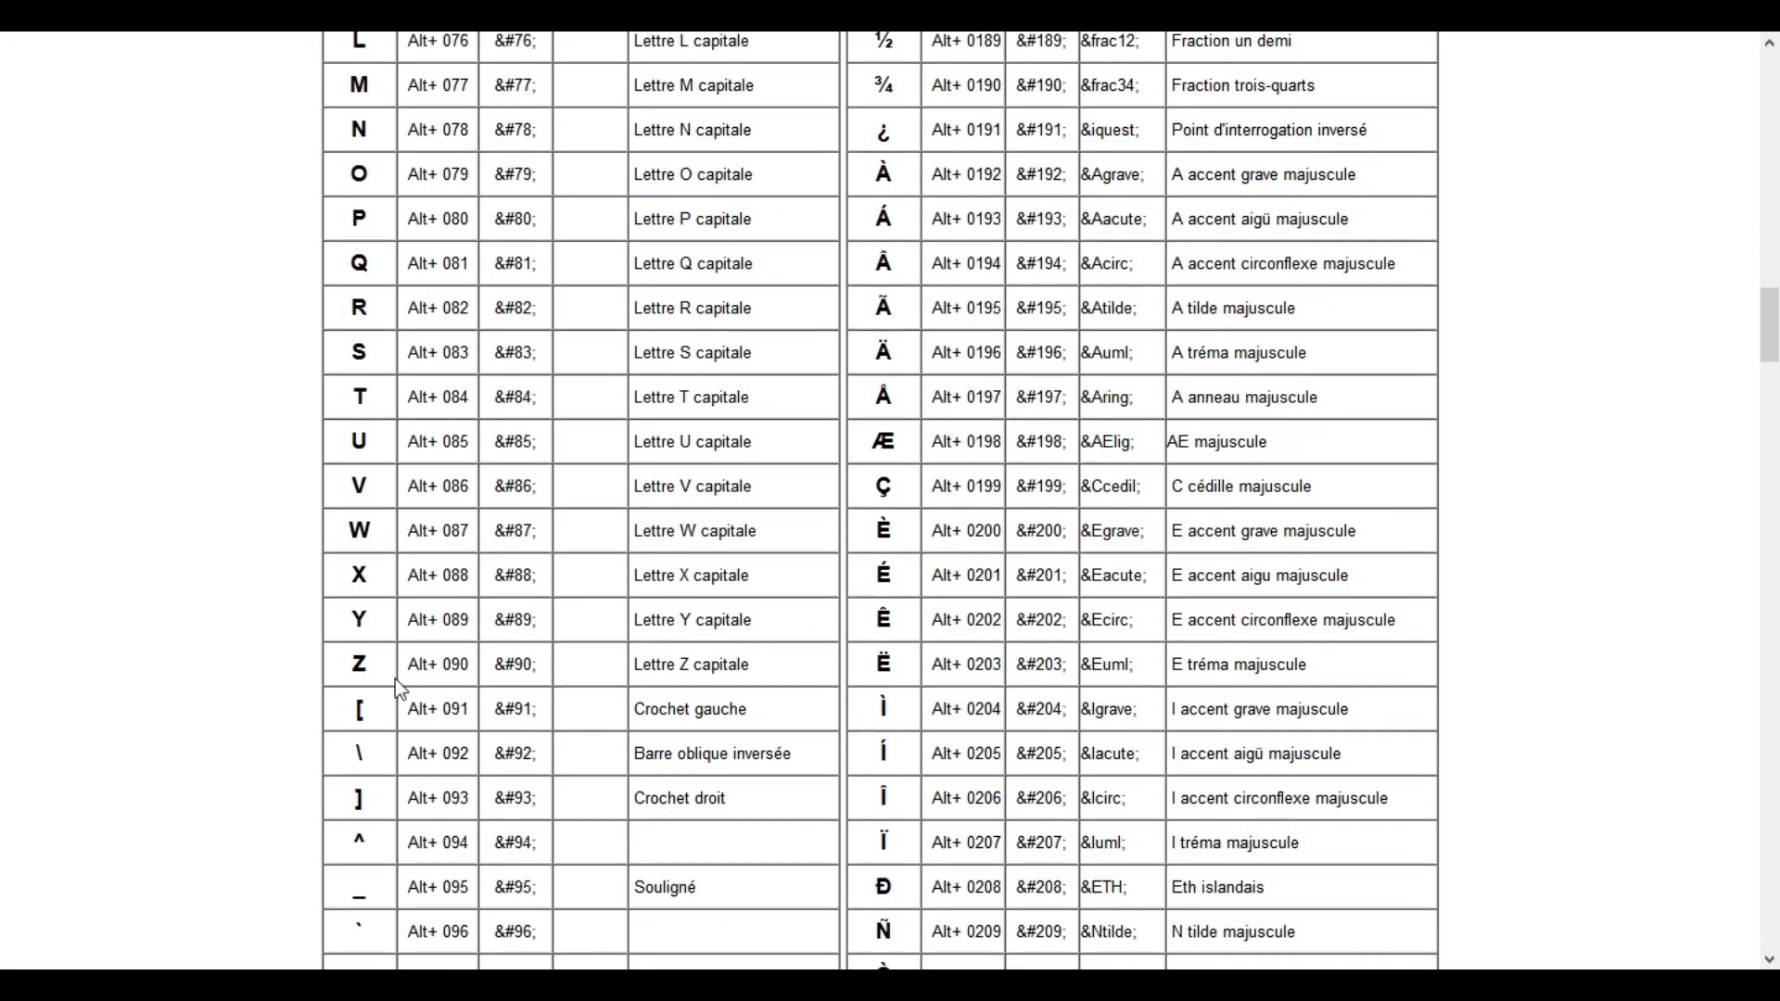
scroll(483, 660, down, 1)
scroll(484, 660, down, 3)
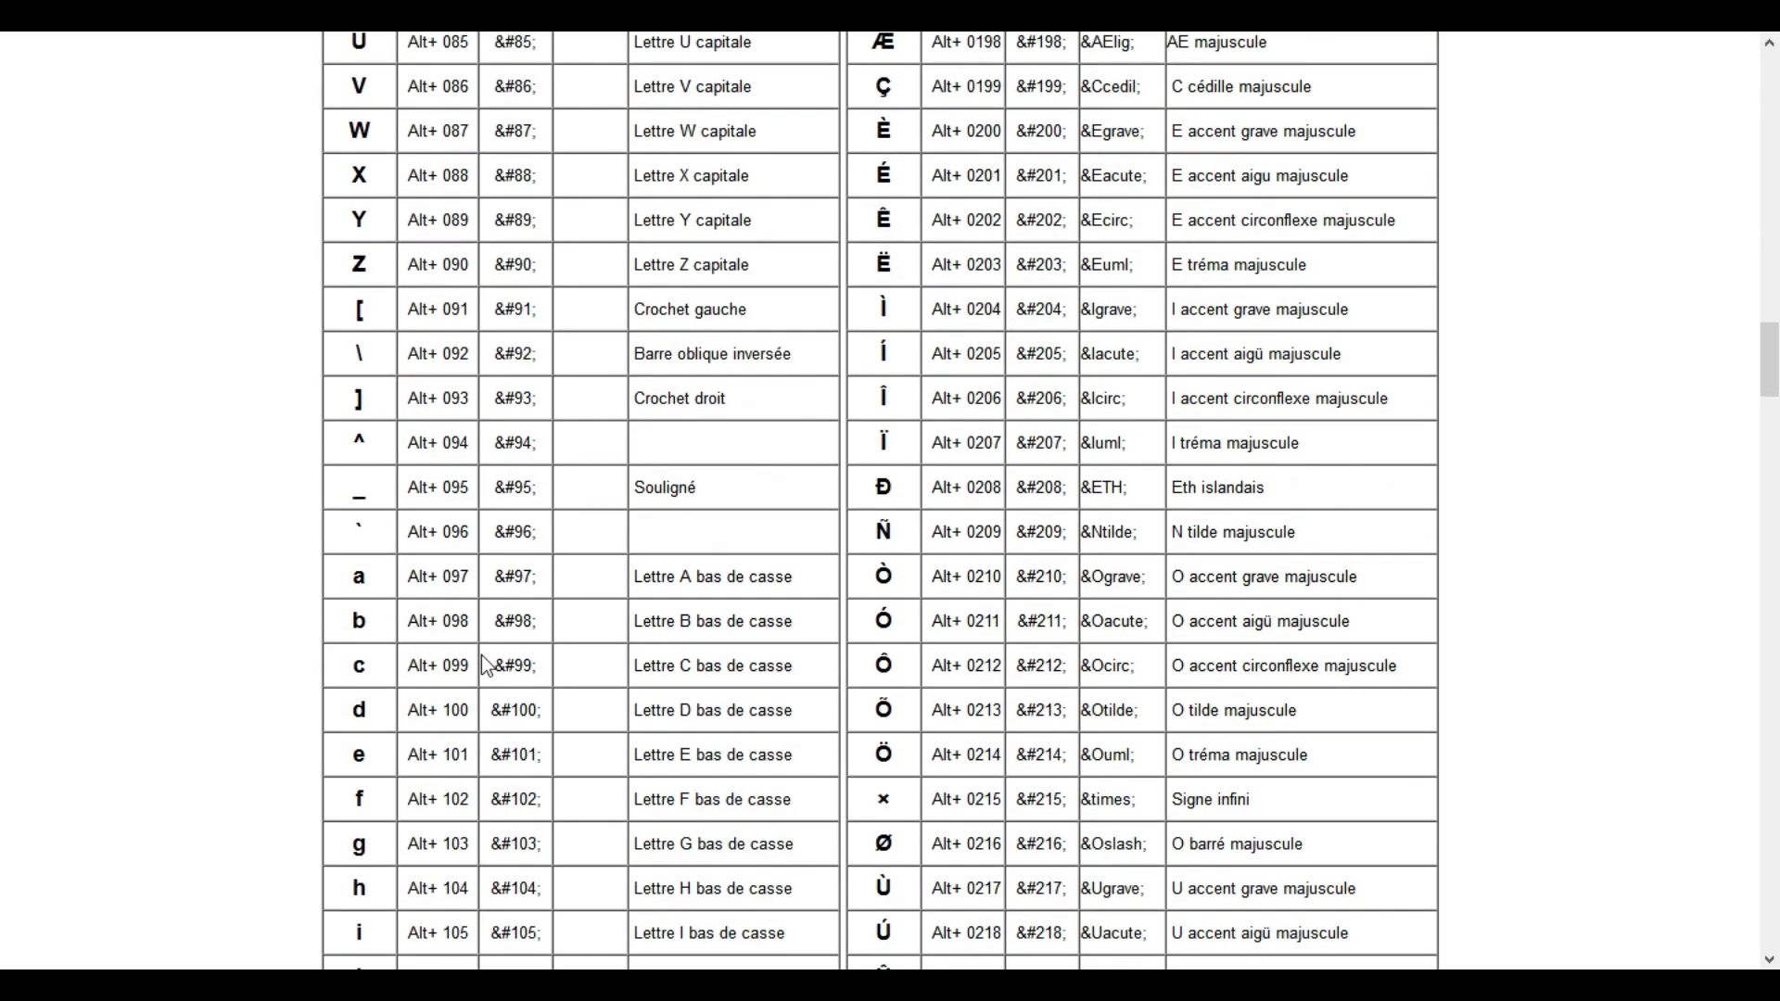
scroll(484, 660, up, 4)
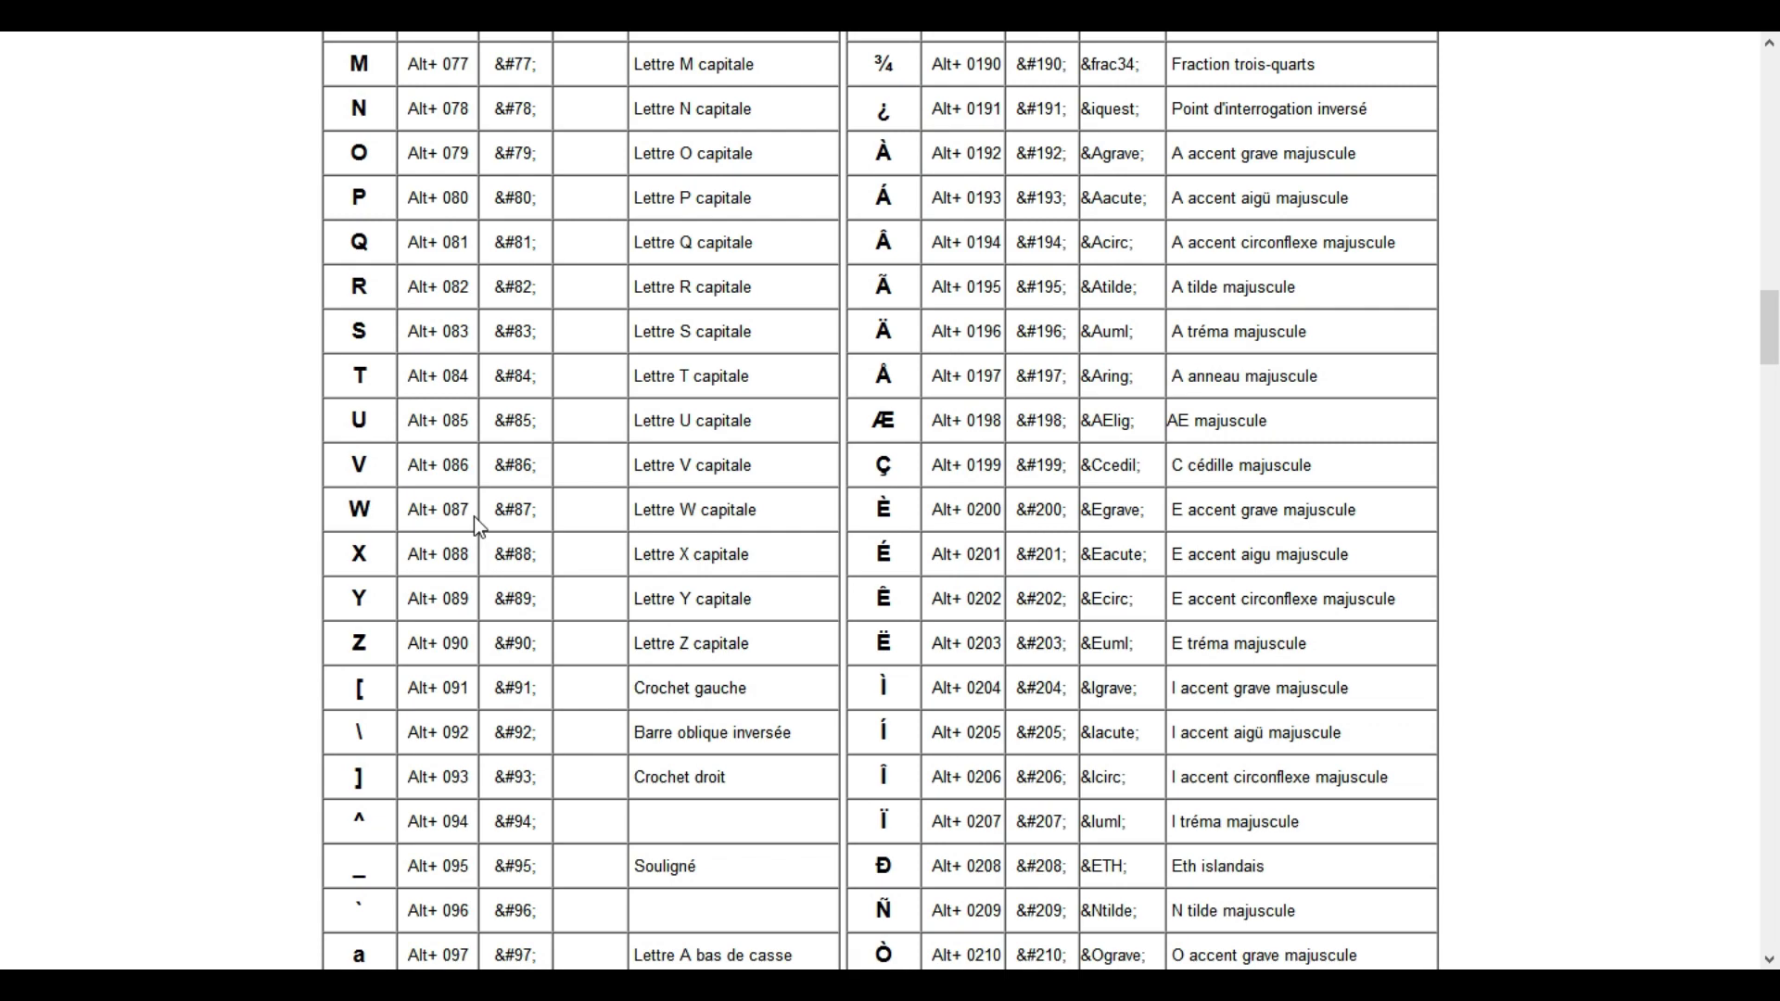
scroll(394, 443, up, 15)
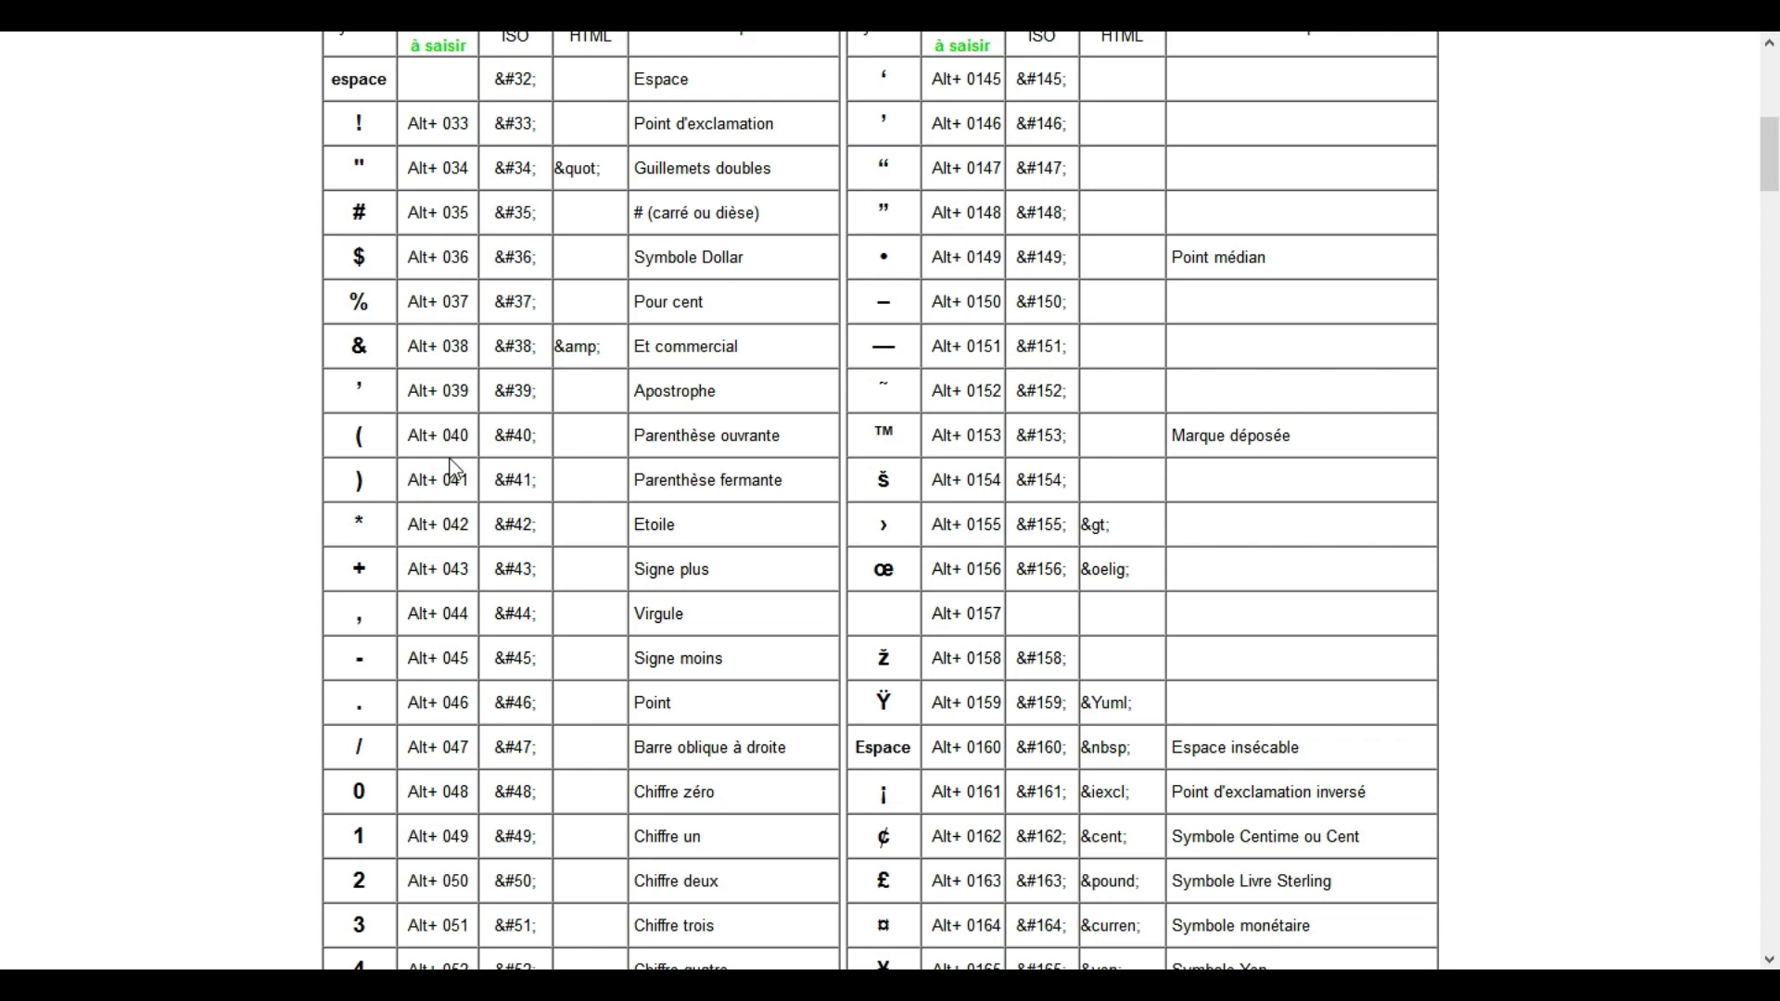
scroll(683, 565, up, 8)
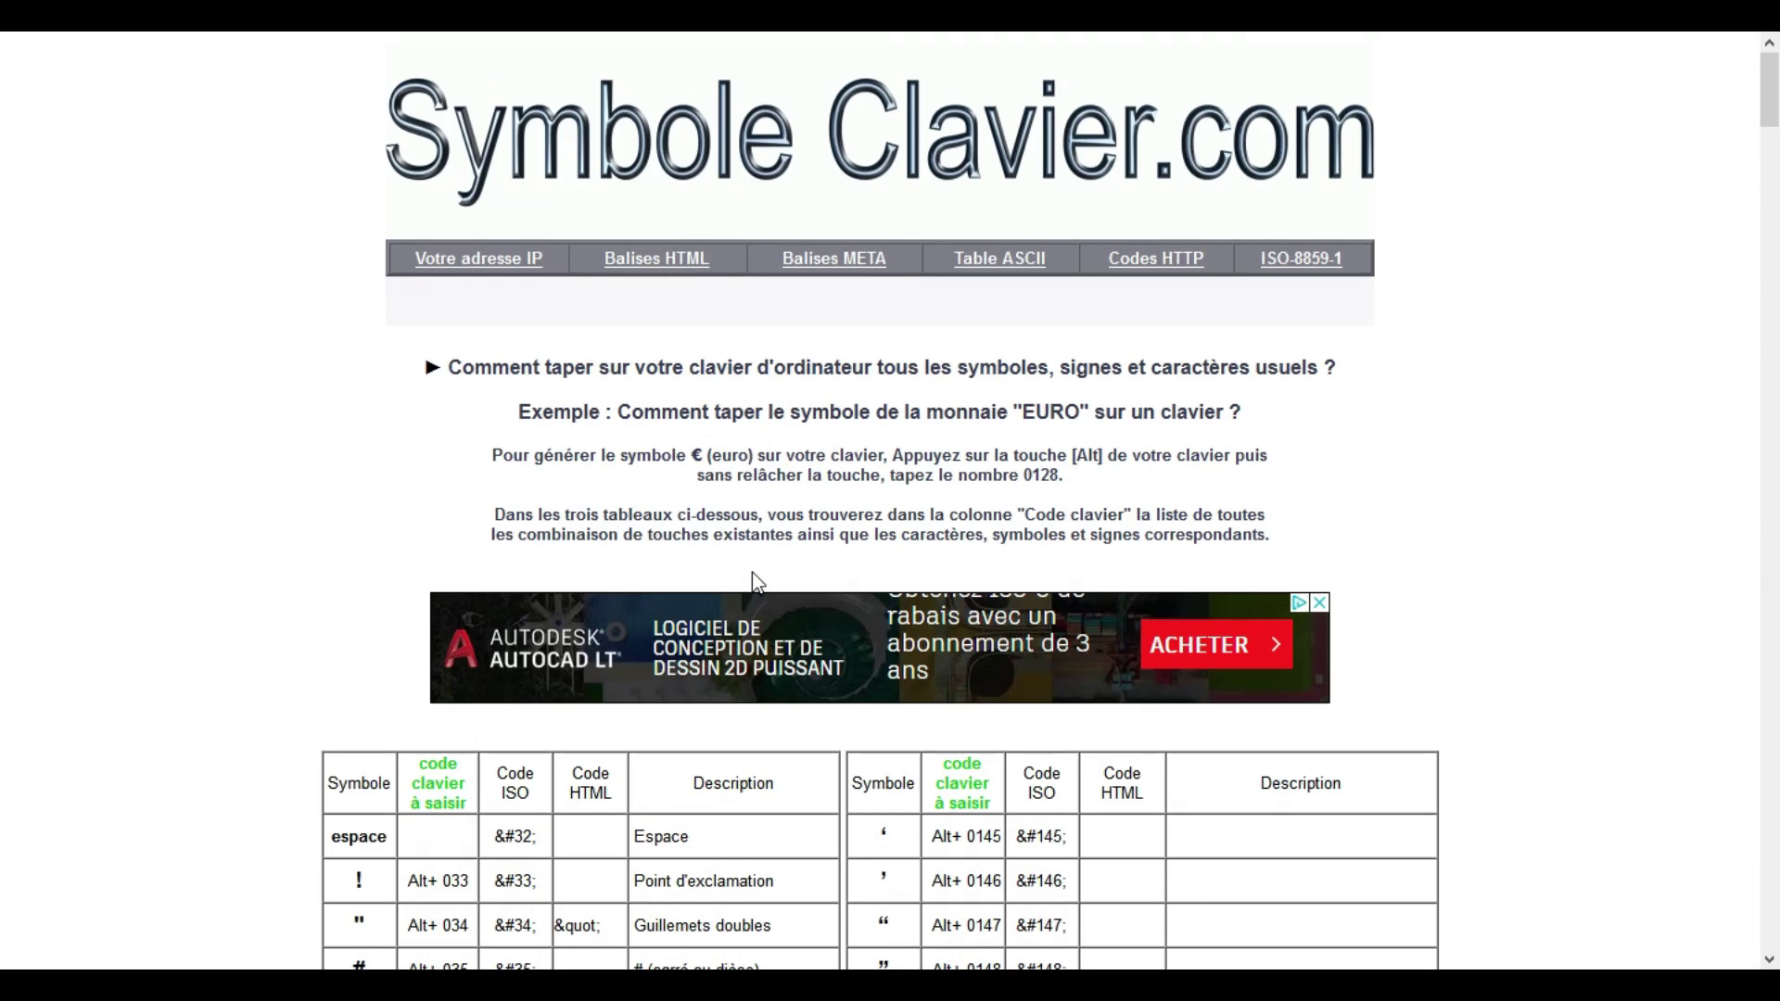
Step: Copy the exclamation mark symbol from the Symbole column of the keyboard code table
scroll(702, 706, down, 5)
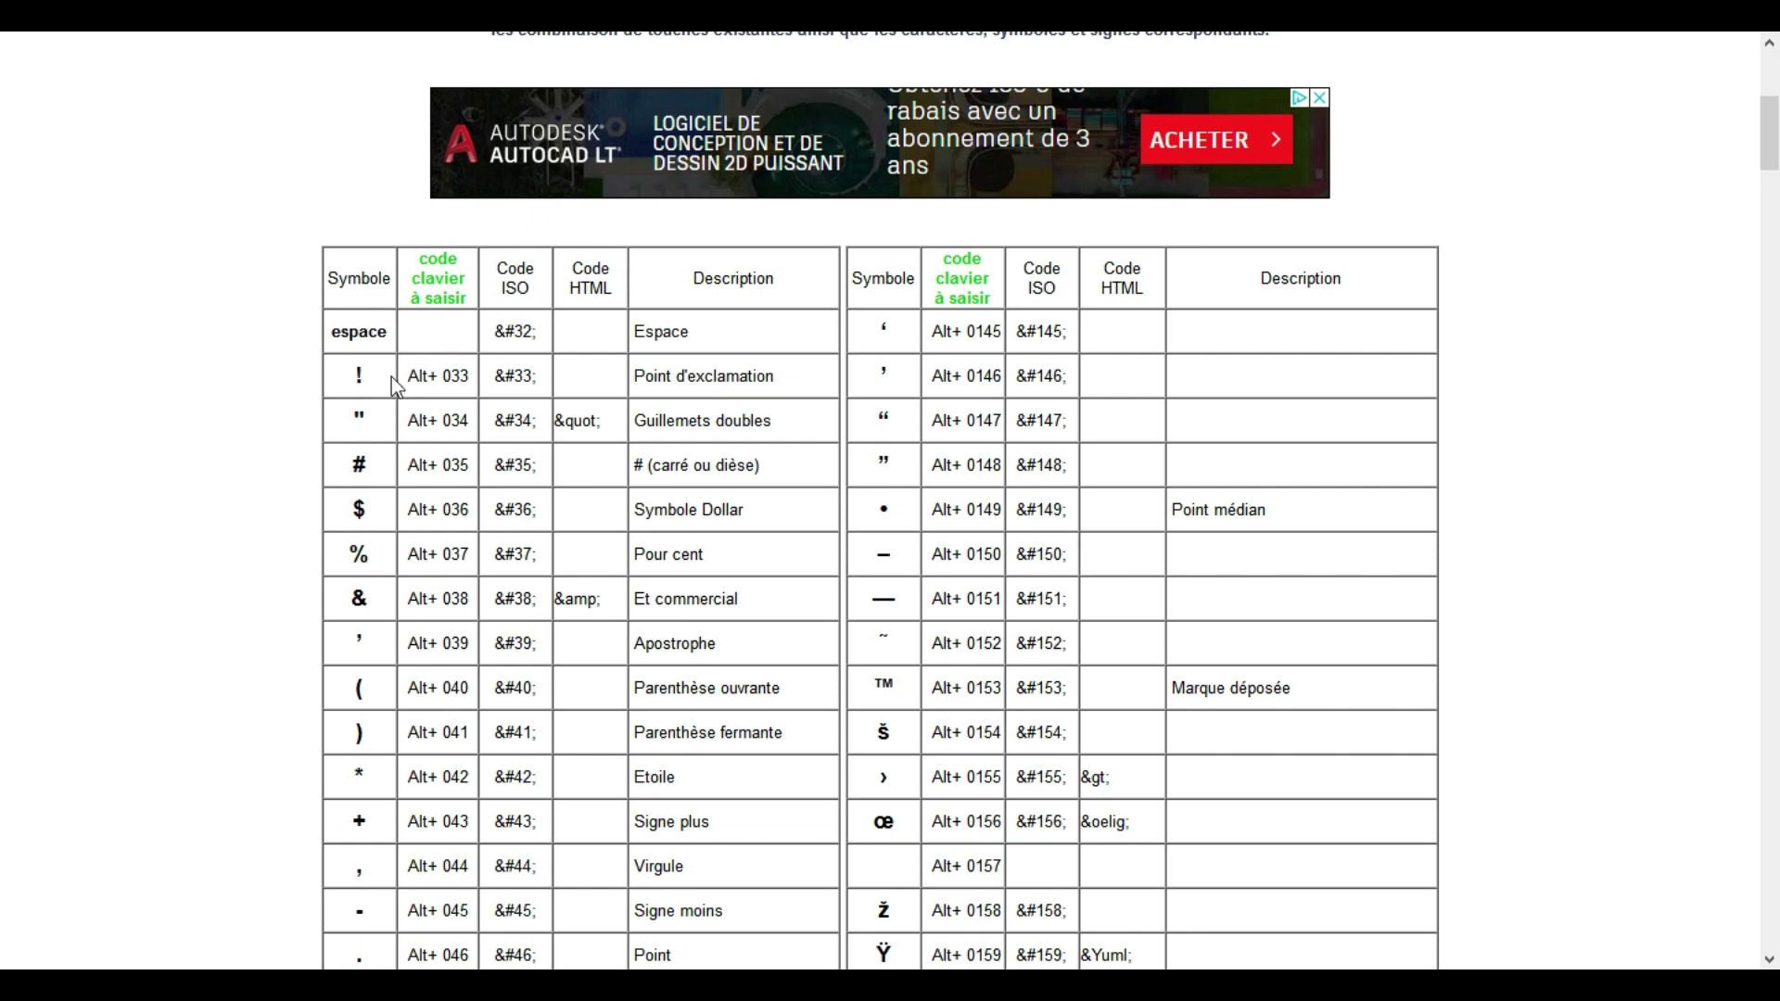
double_click(358, 376)
right_click(363, 375)
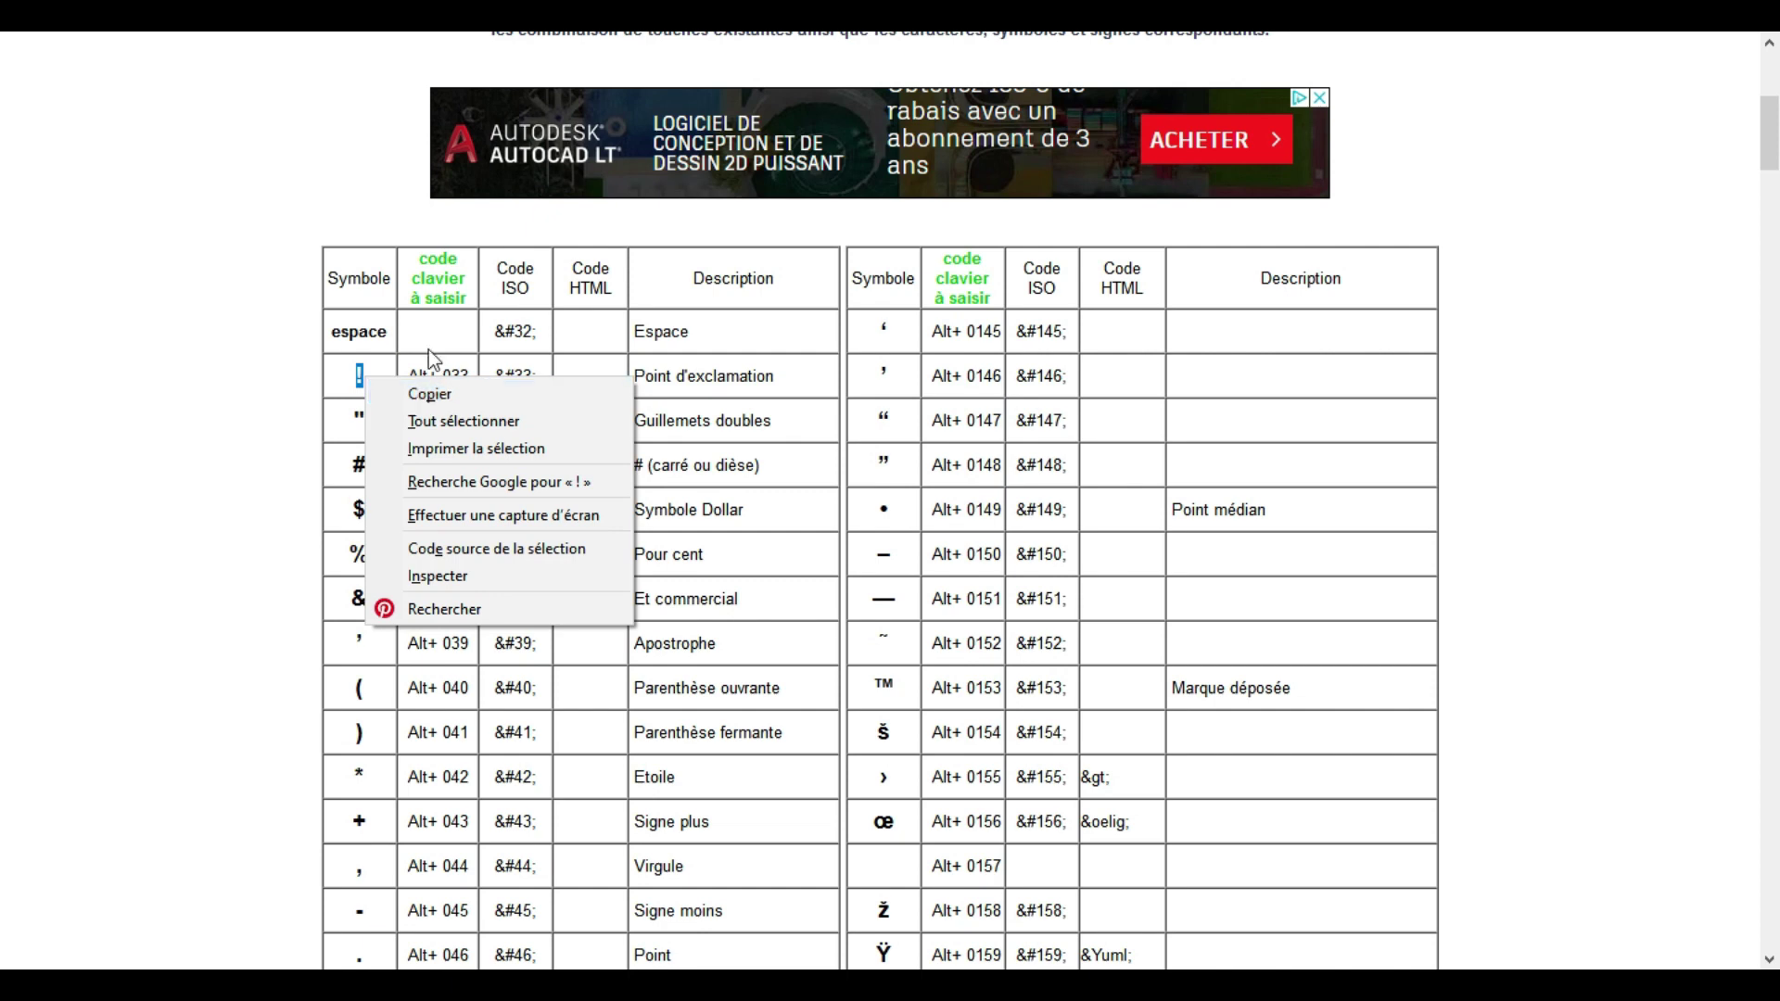
click(394, 366)
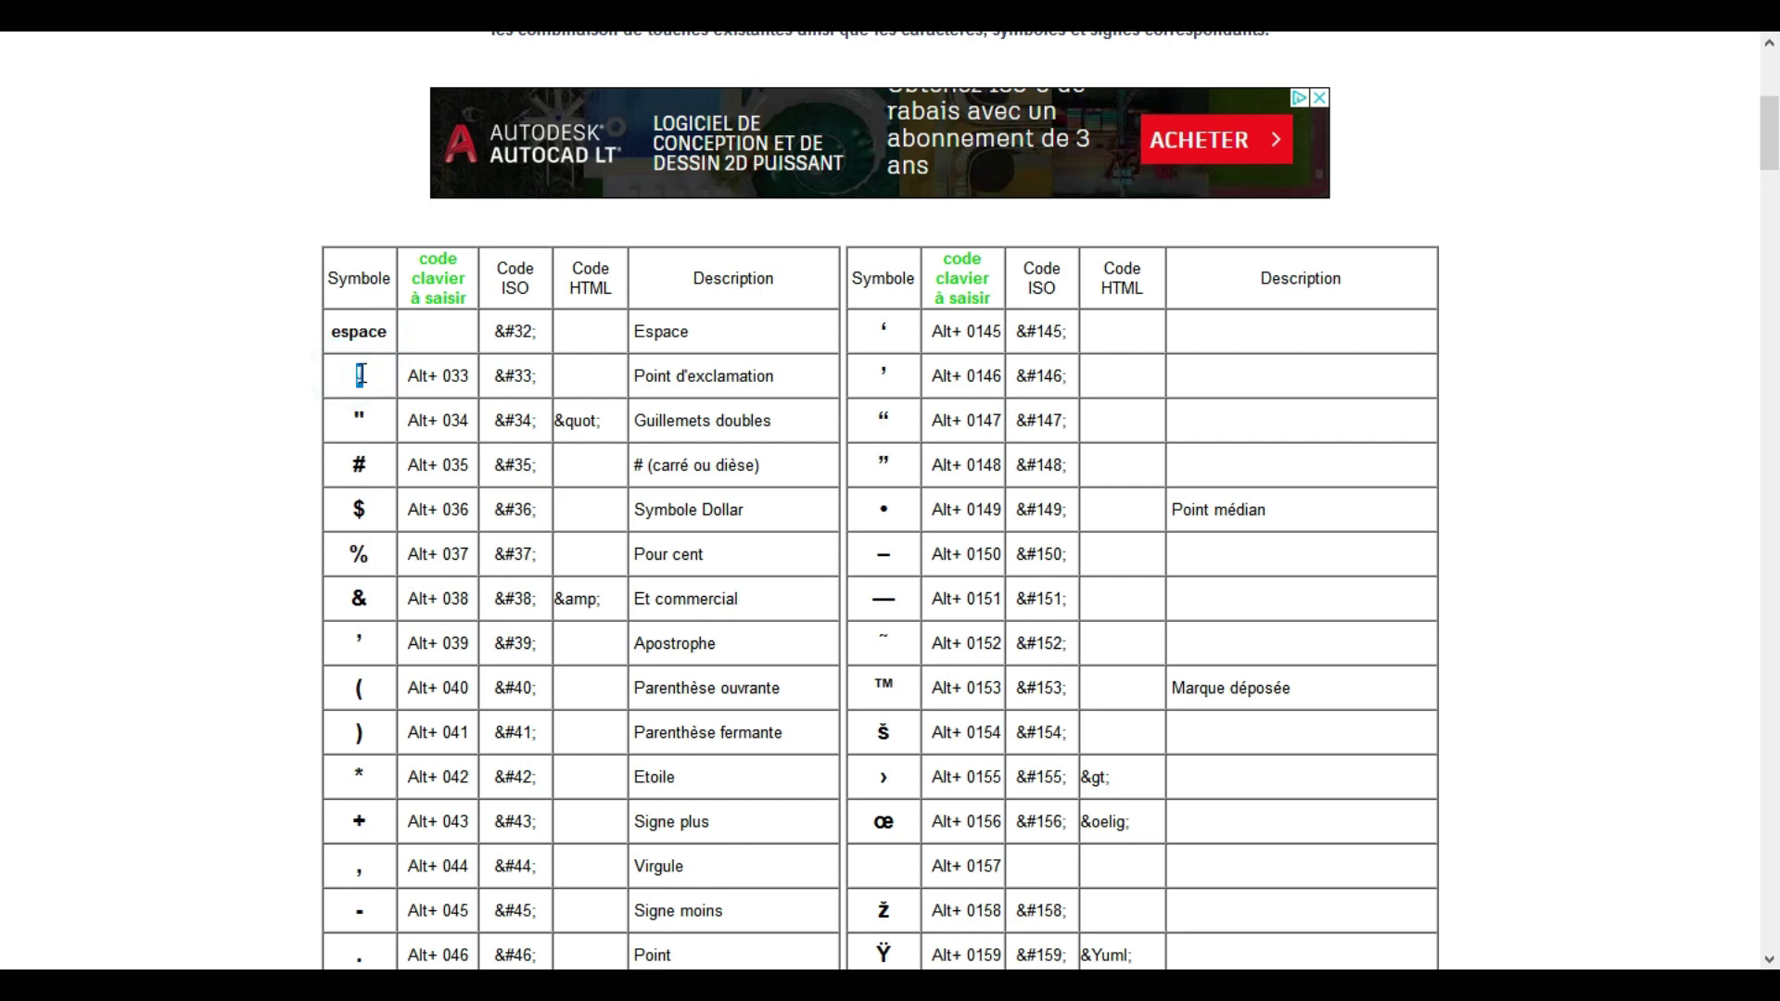
right_click(360, 375)
click(406, 396)
Step: Switch to Brother CanvasWorkspace and paste the copied exclamation mark as a new text object in the mat's left half
key(alt+Tab)
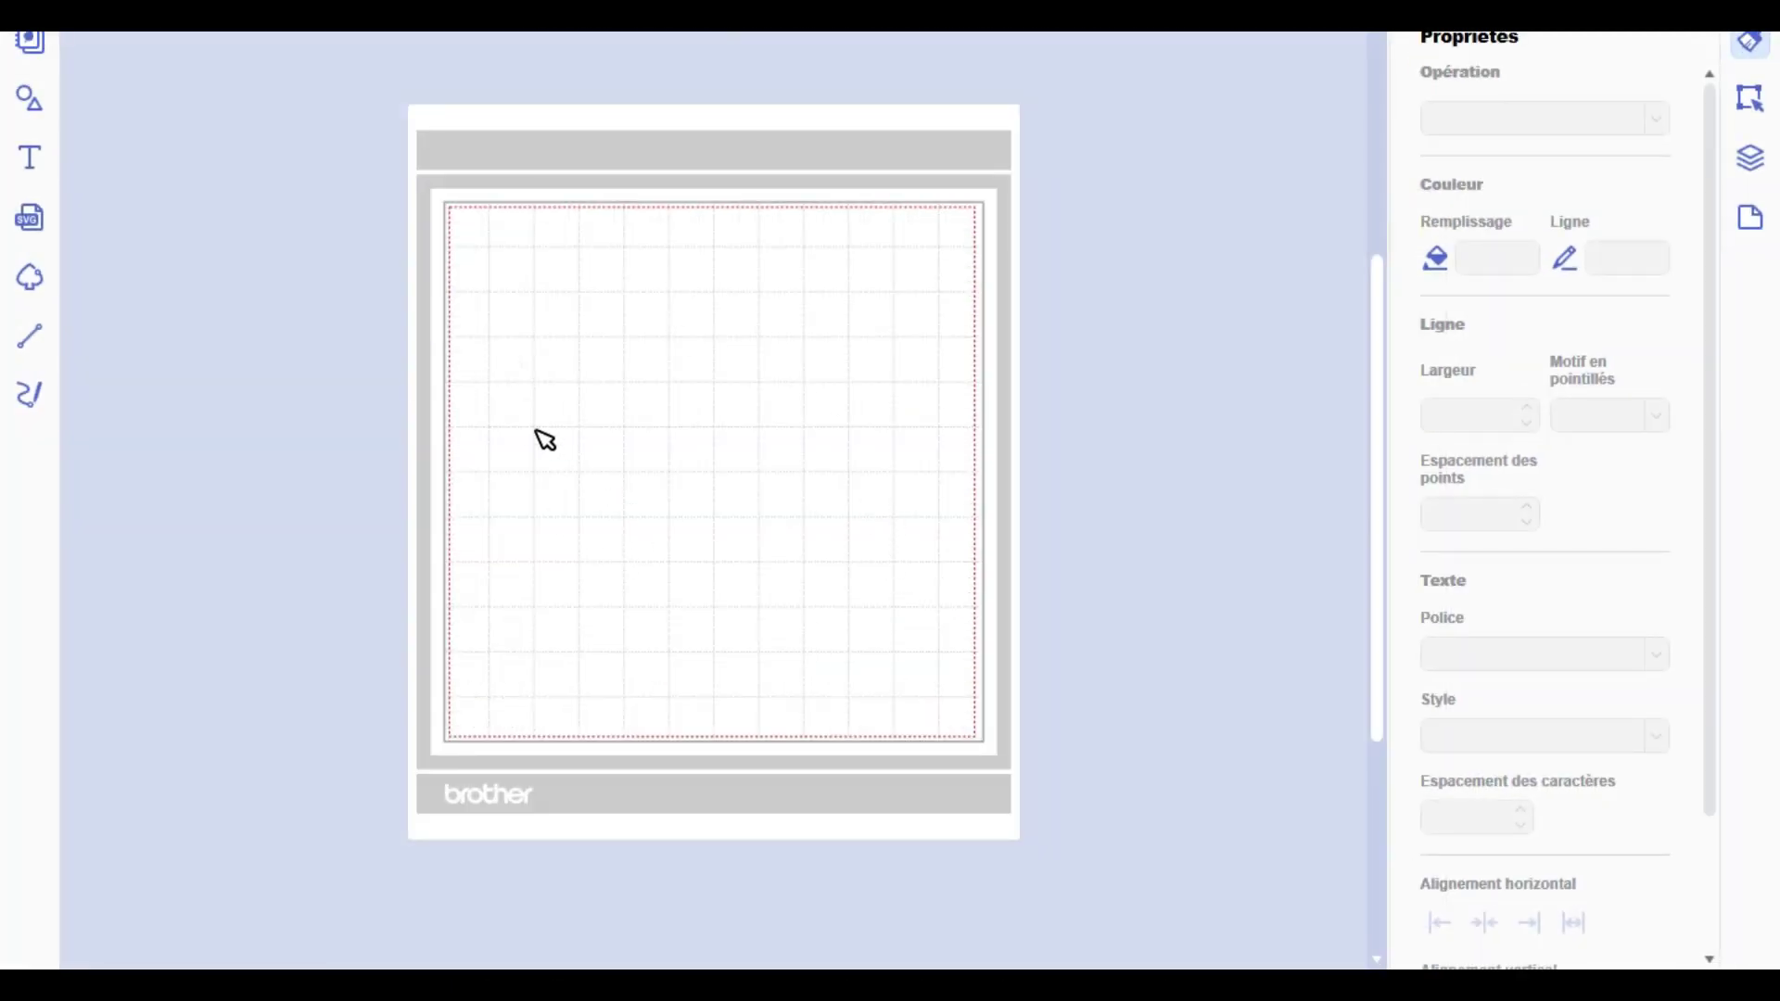
key(t)
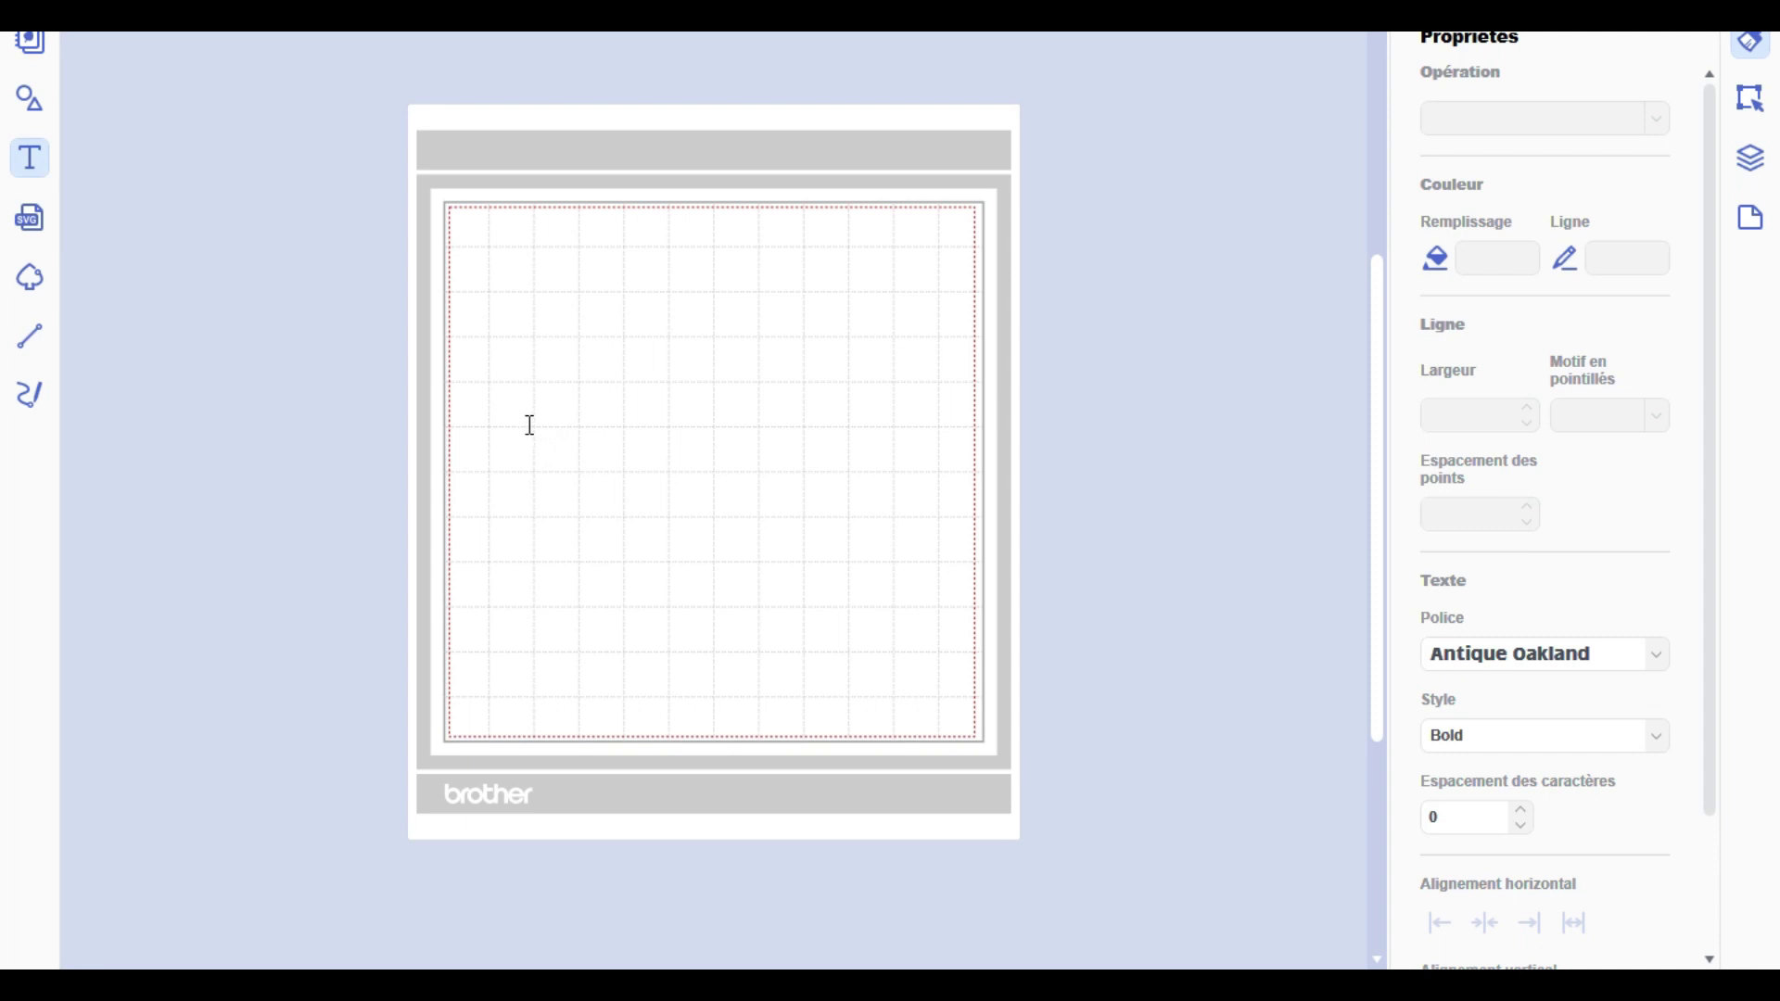
click(530, 425)
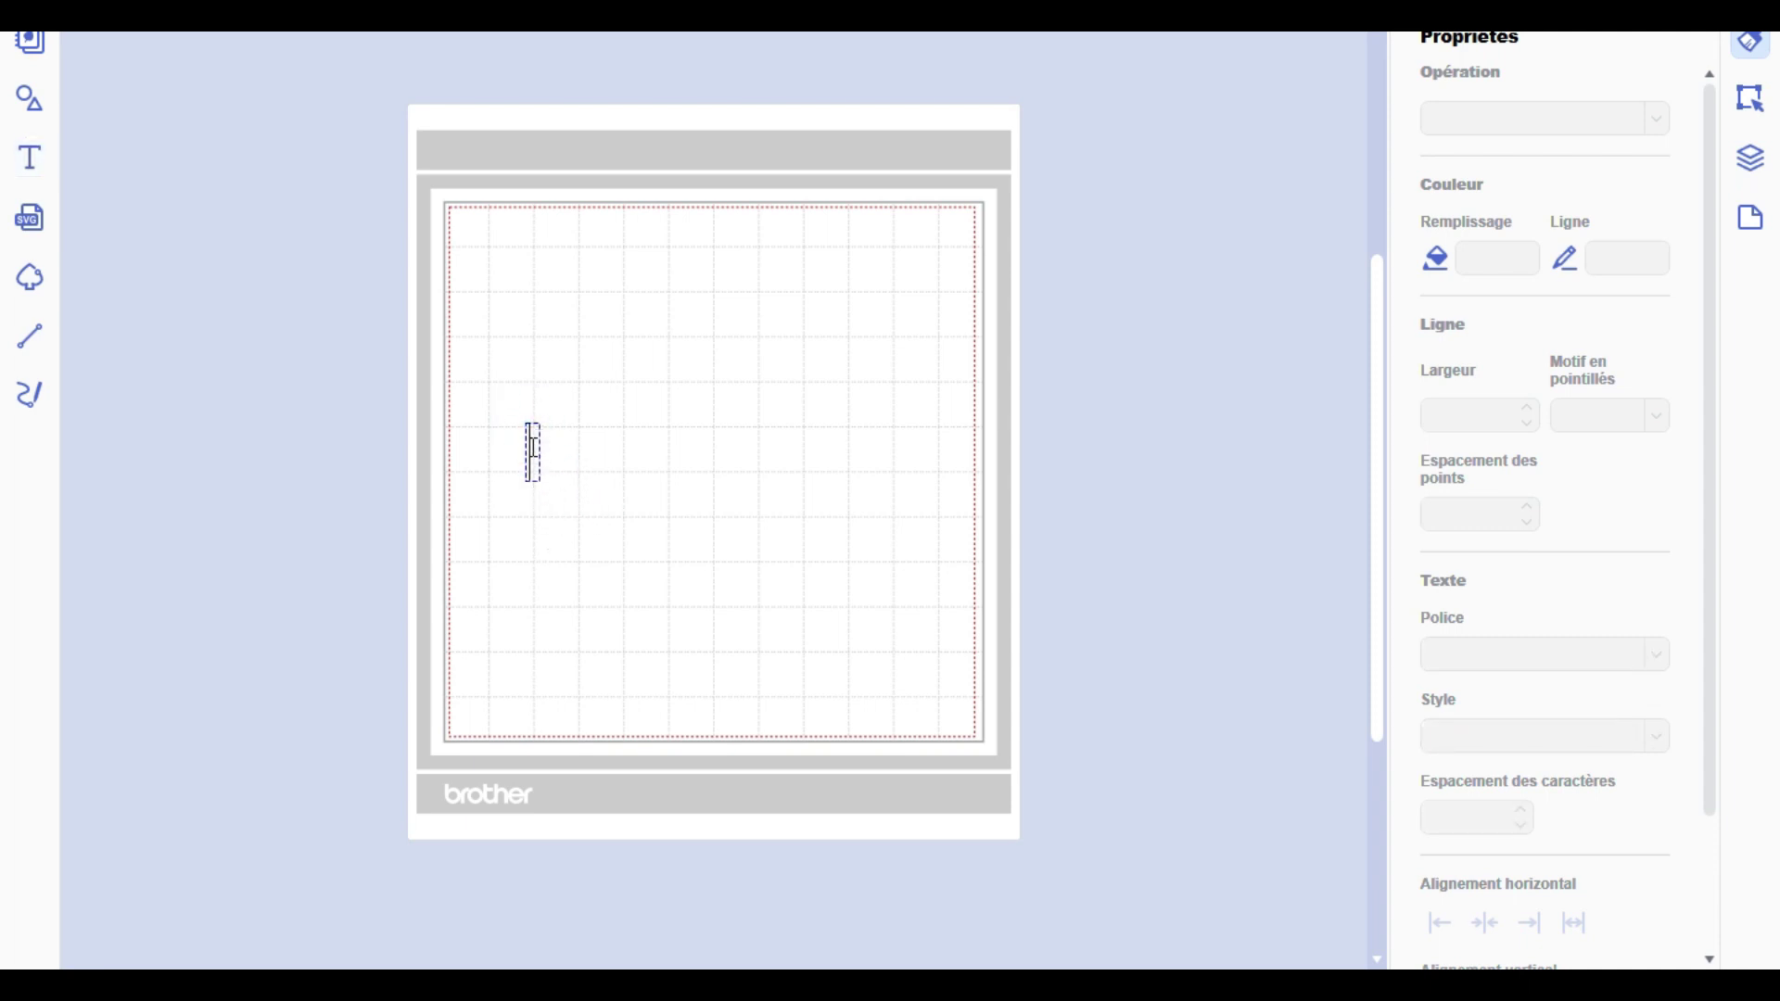
right_click(535, 449)
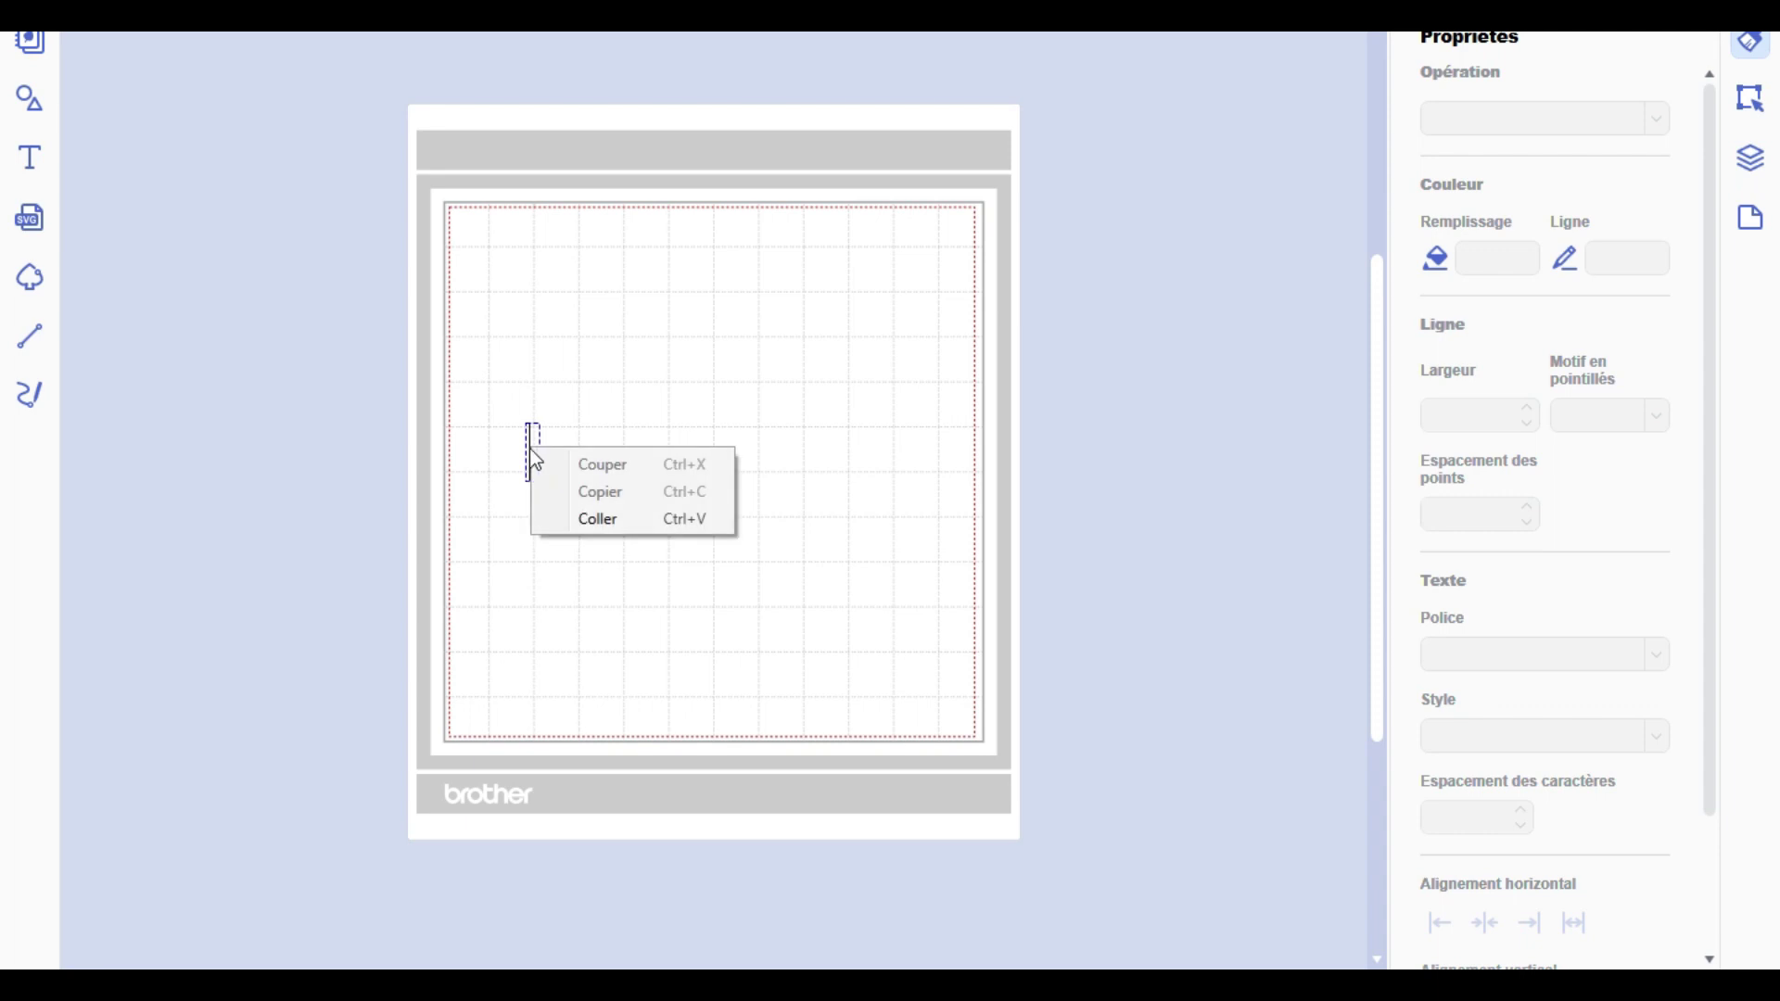
click(617, 533)
click(563, 593)
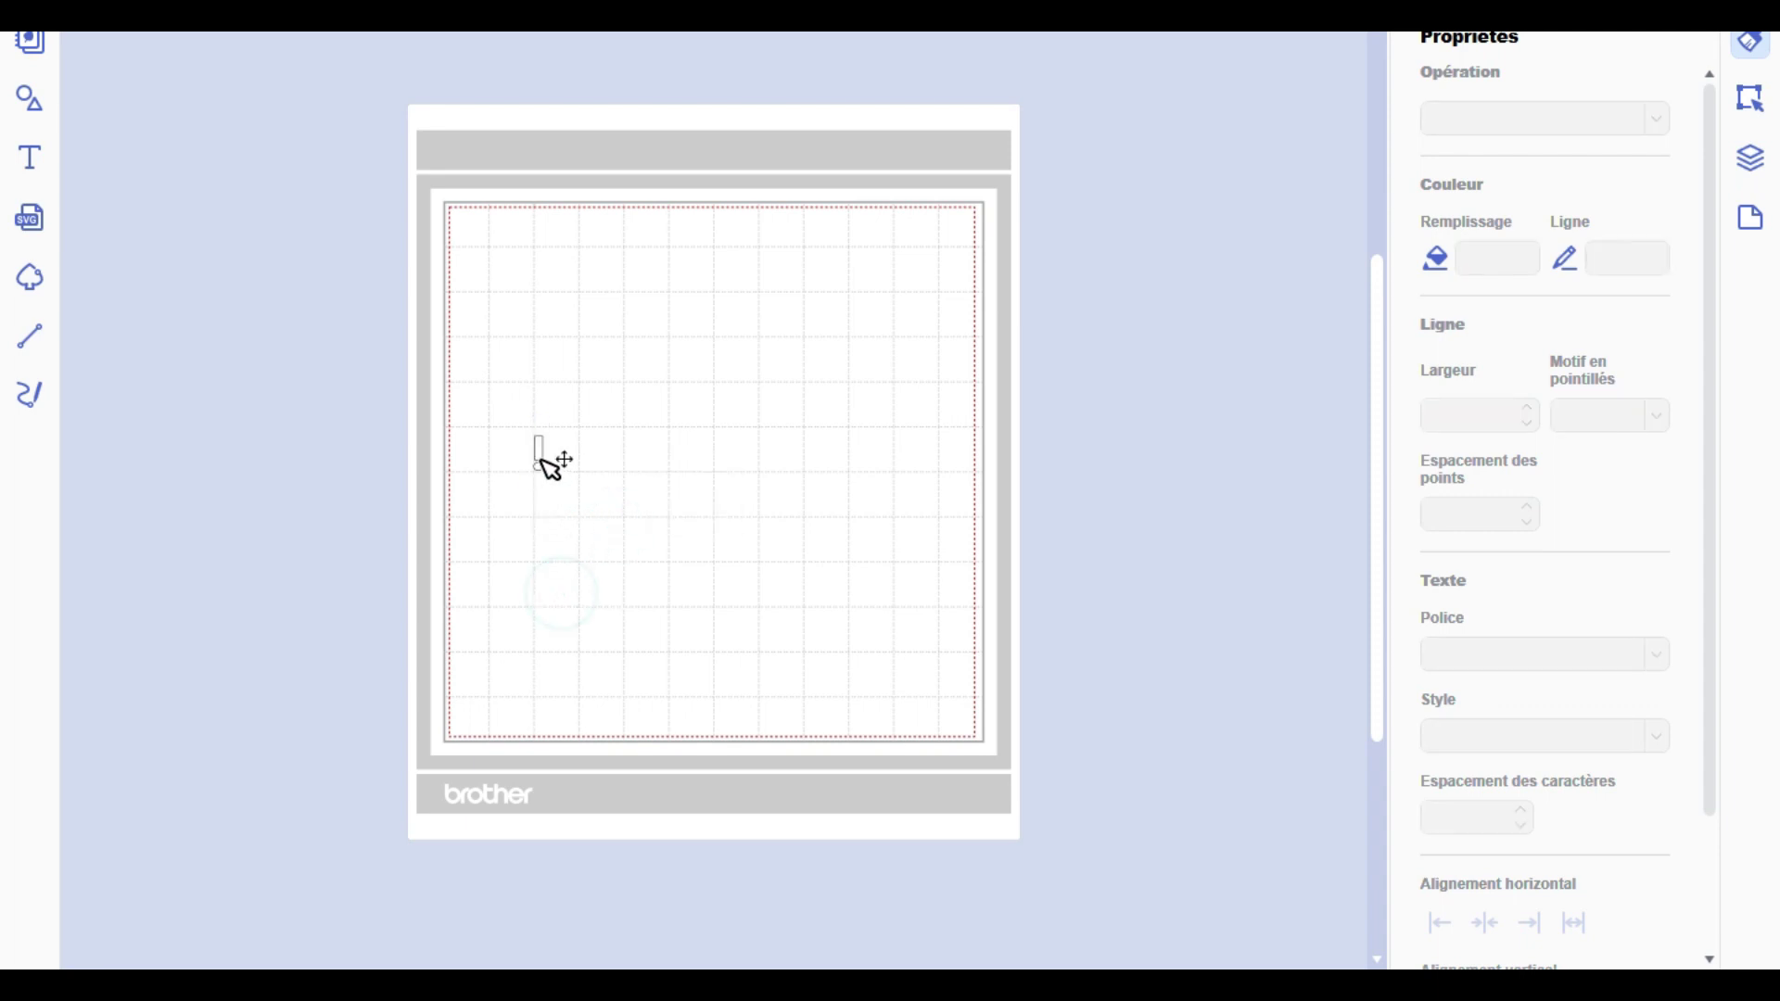
click(542, 461)
drag(552, 488, 770, 350)
click(913, 466)
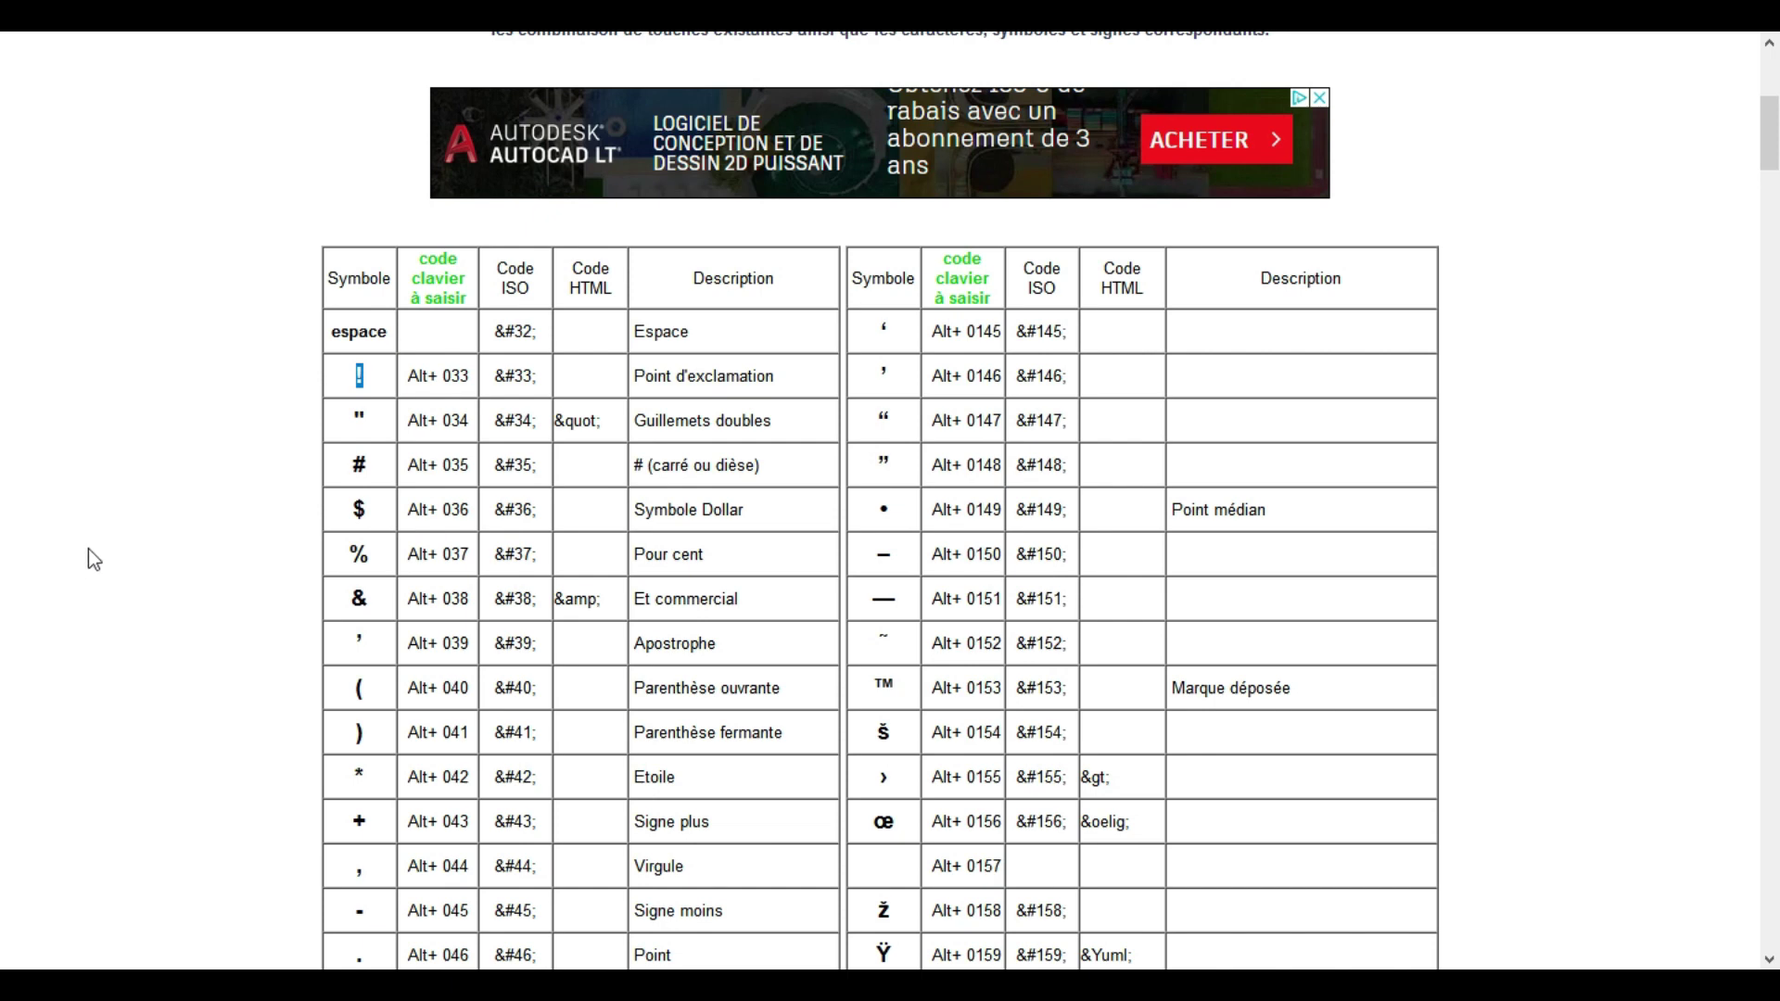
Step: Return to the Symbole Clavier page and check the underscore's row and keyboard code in the symbol table
scroll(682, 560, up, 5)
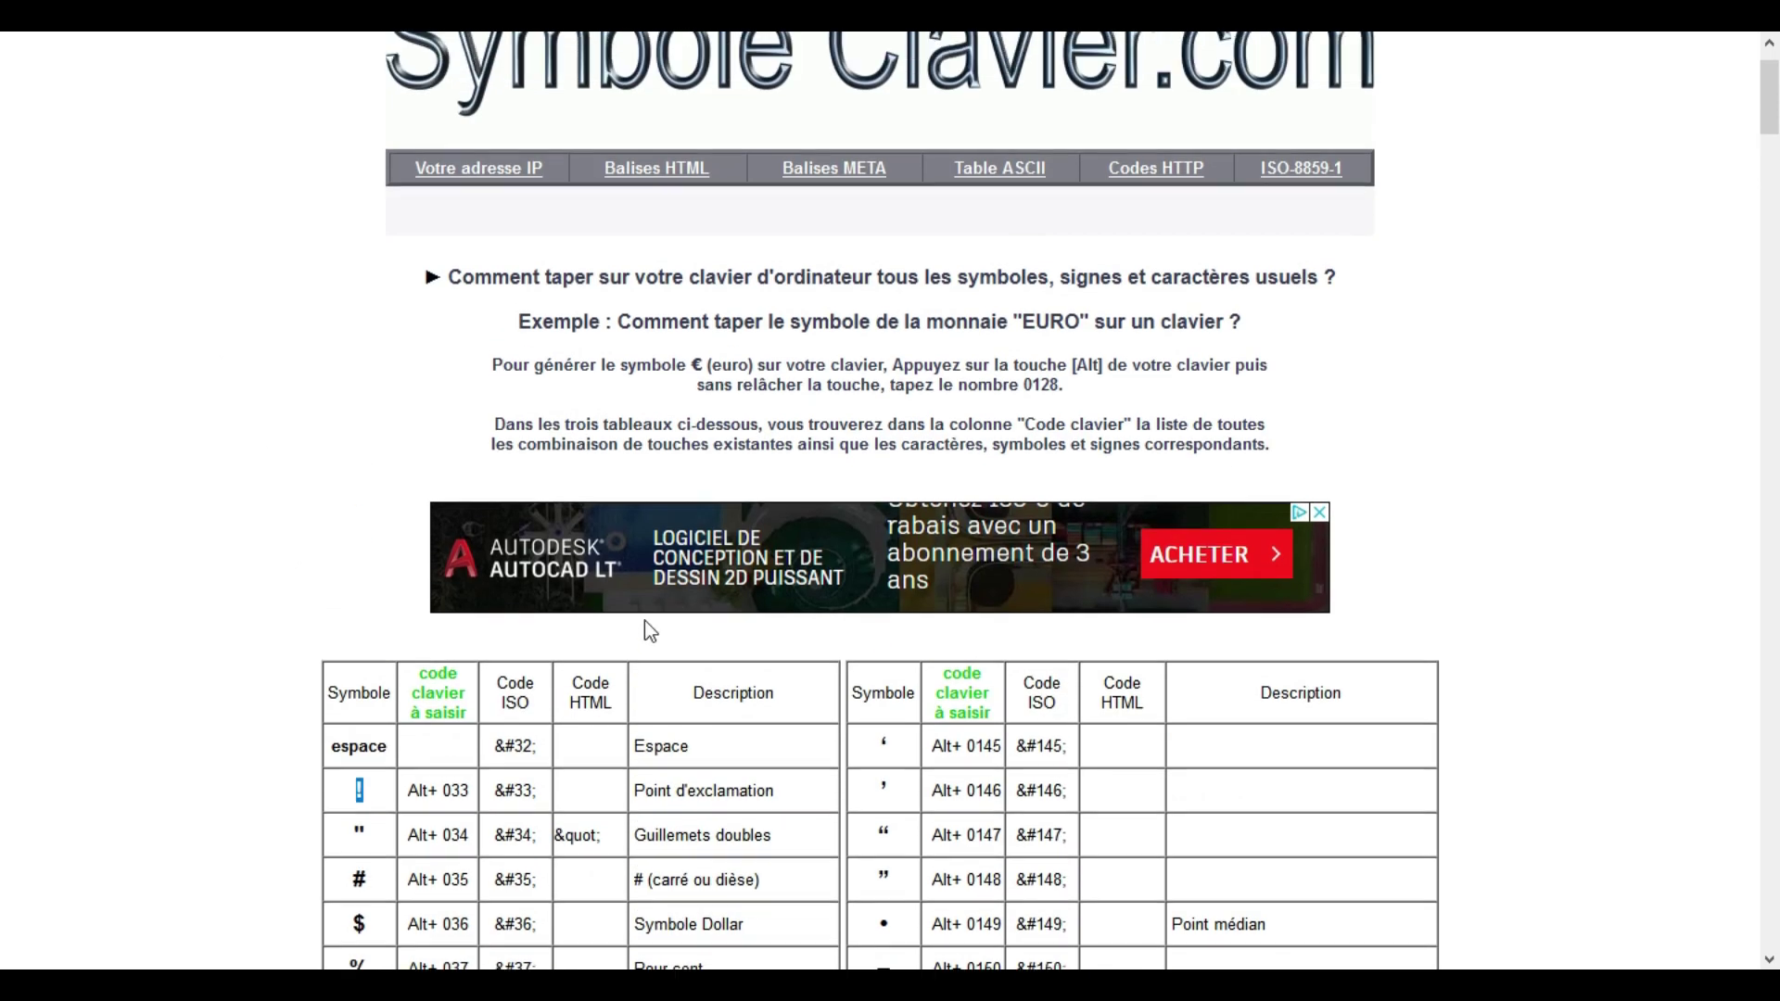
scroll(460, 685, down, 4)
click(315, 698)
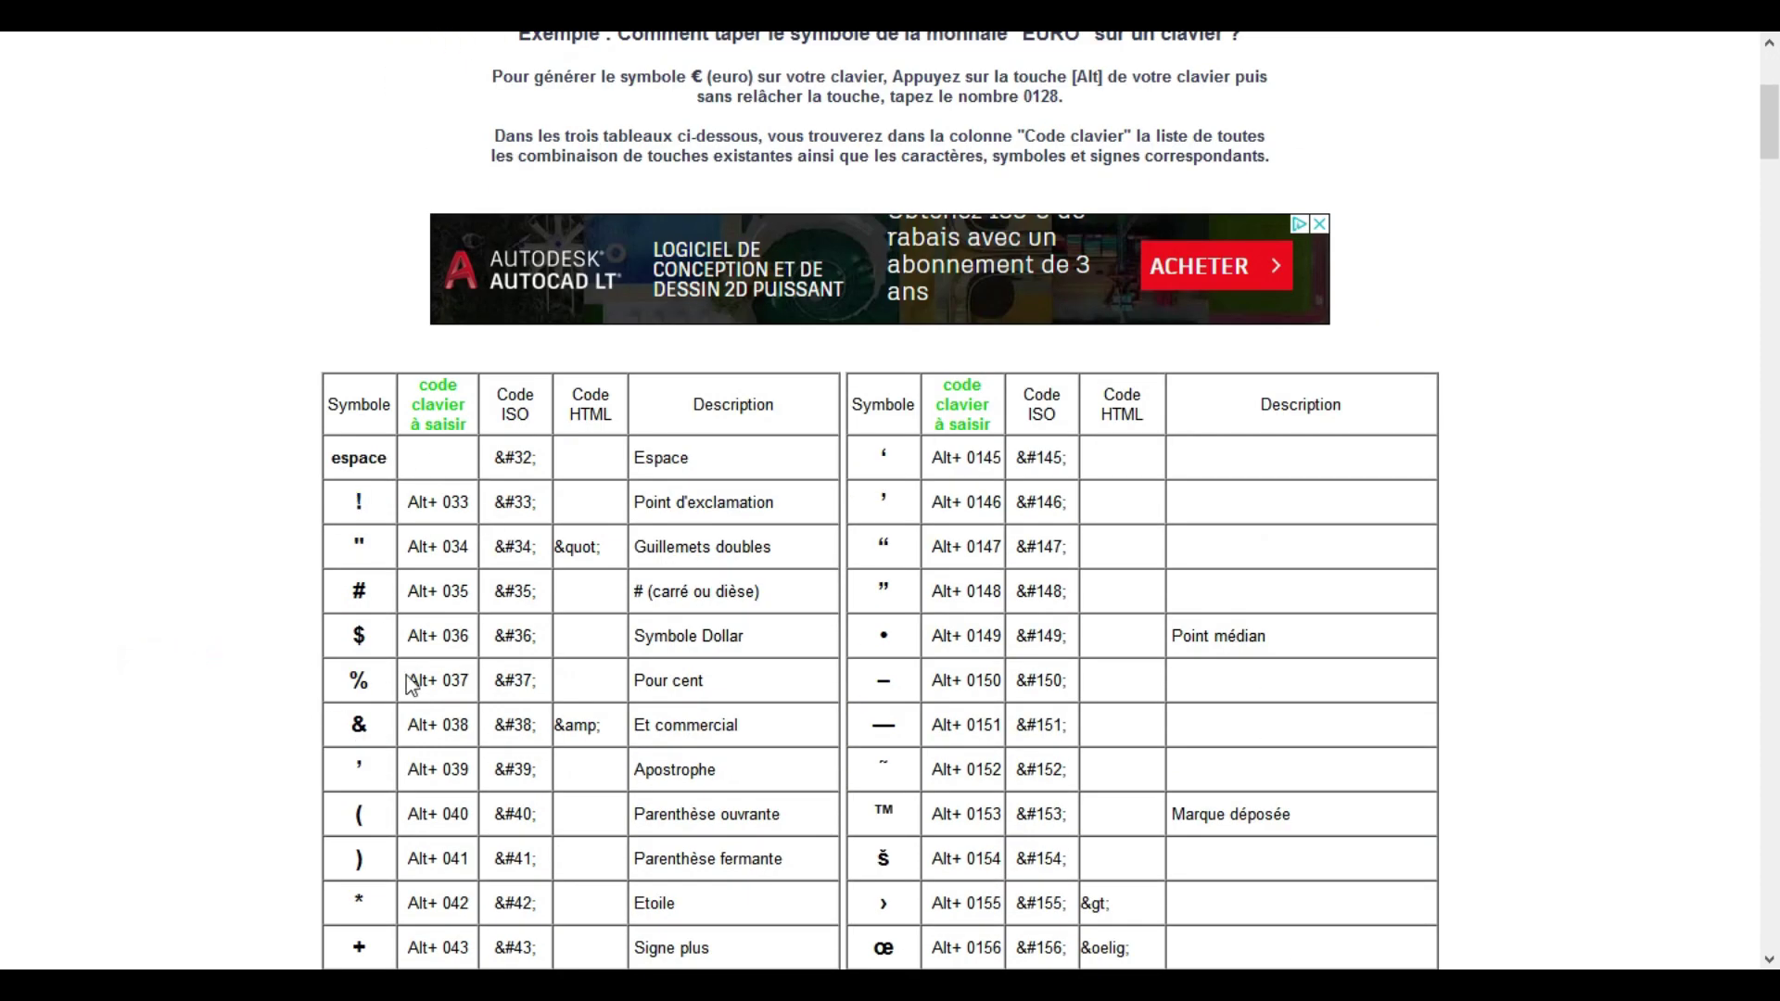
scroll(465, 639, down, 1)
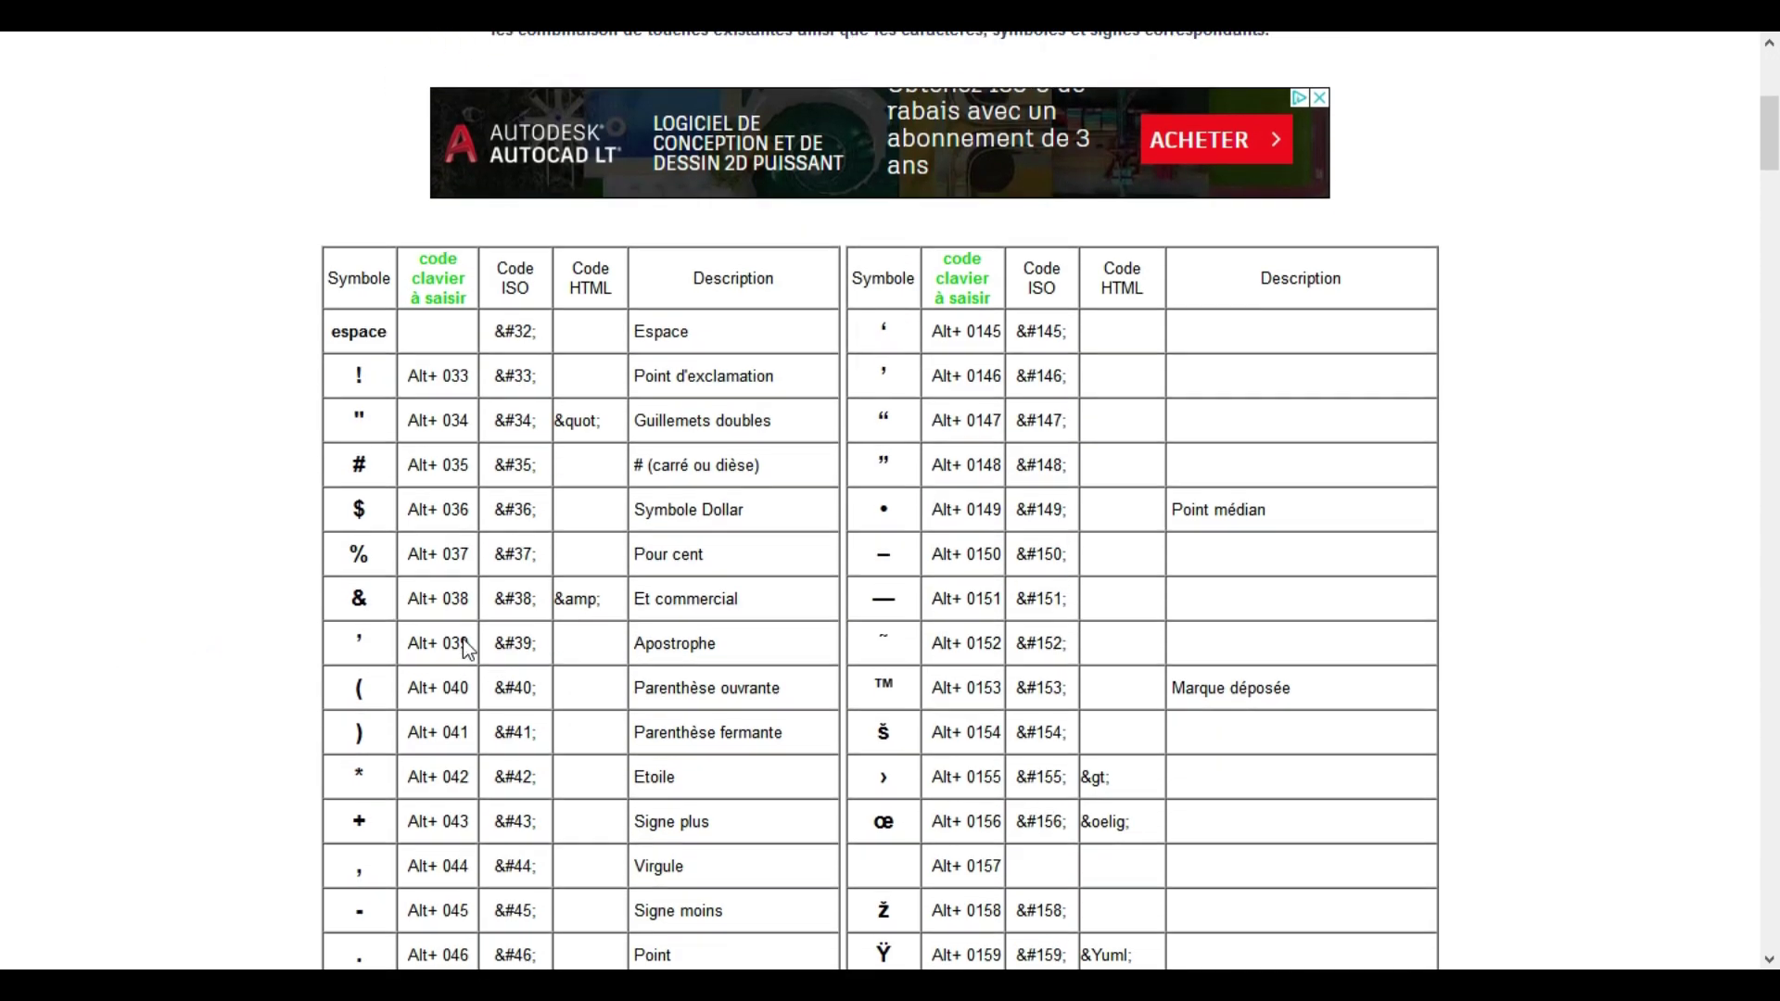
scroll(355, 513, down, 20)
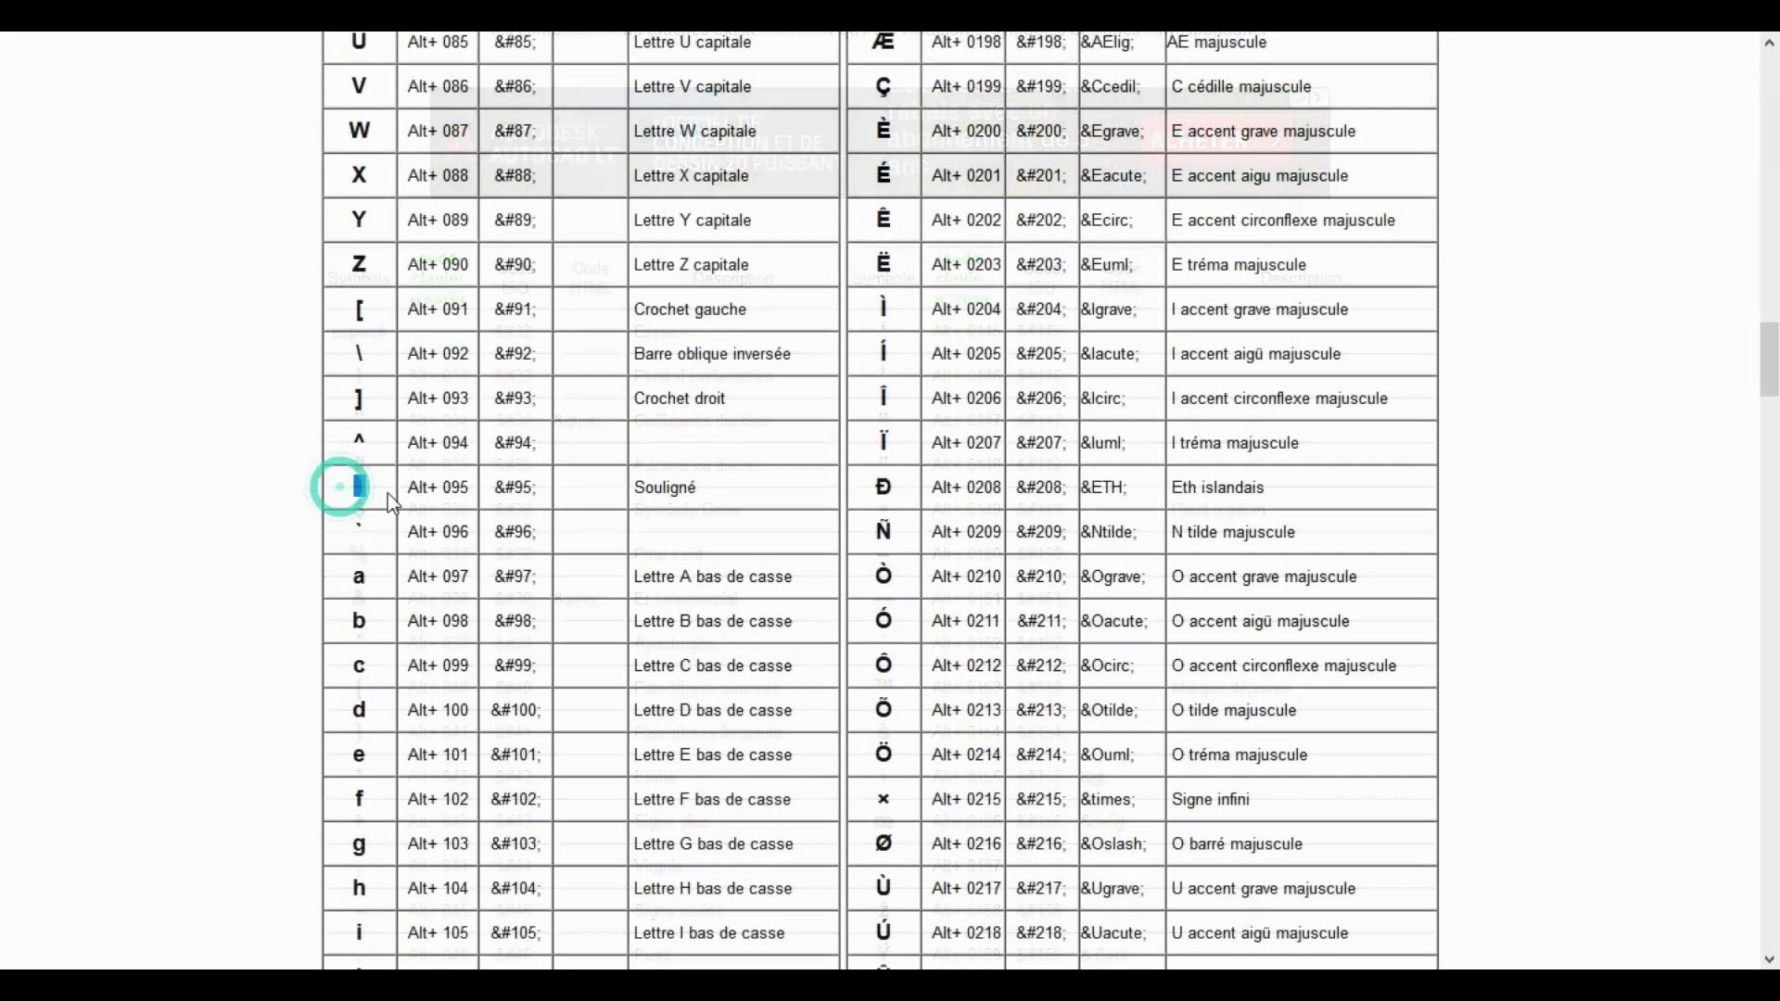
double_click(360, 489)
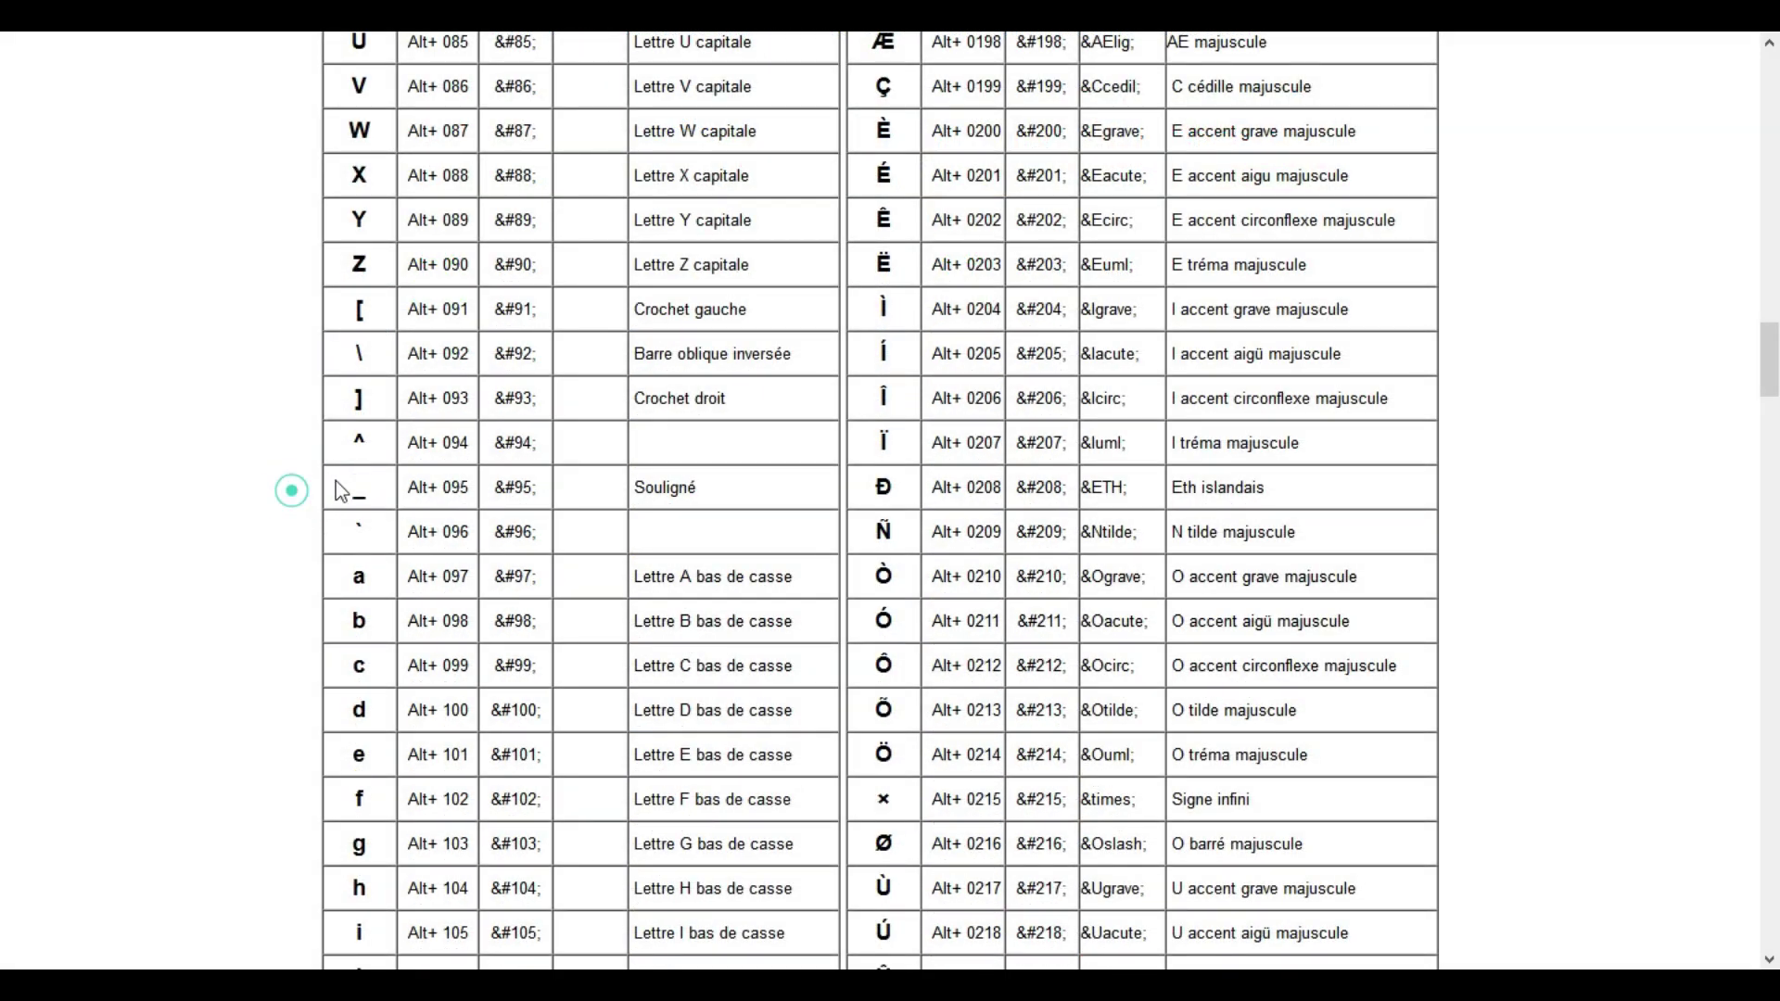
double_click(357, 488)
click(207, 515)
scroll(414, 556, up, 15)
scroll(451, 607, up, 13)
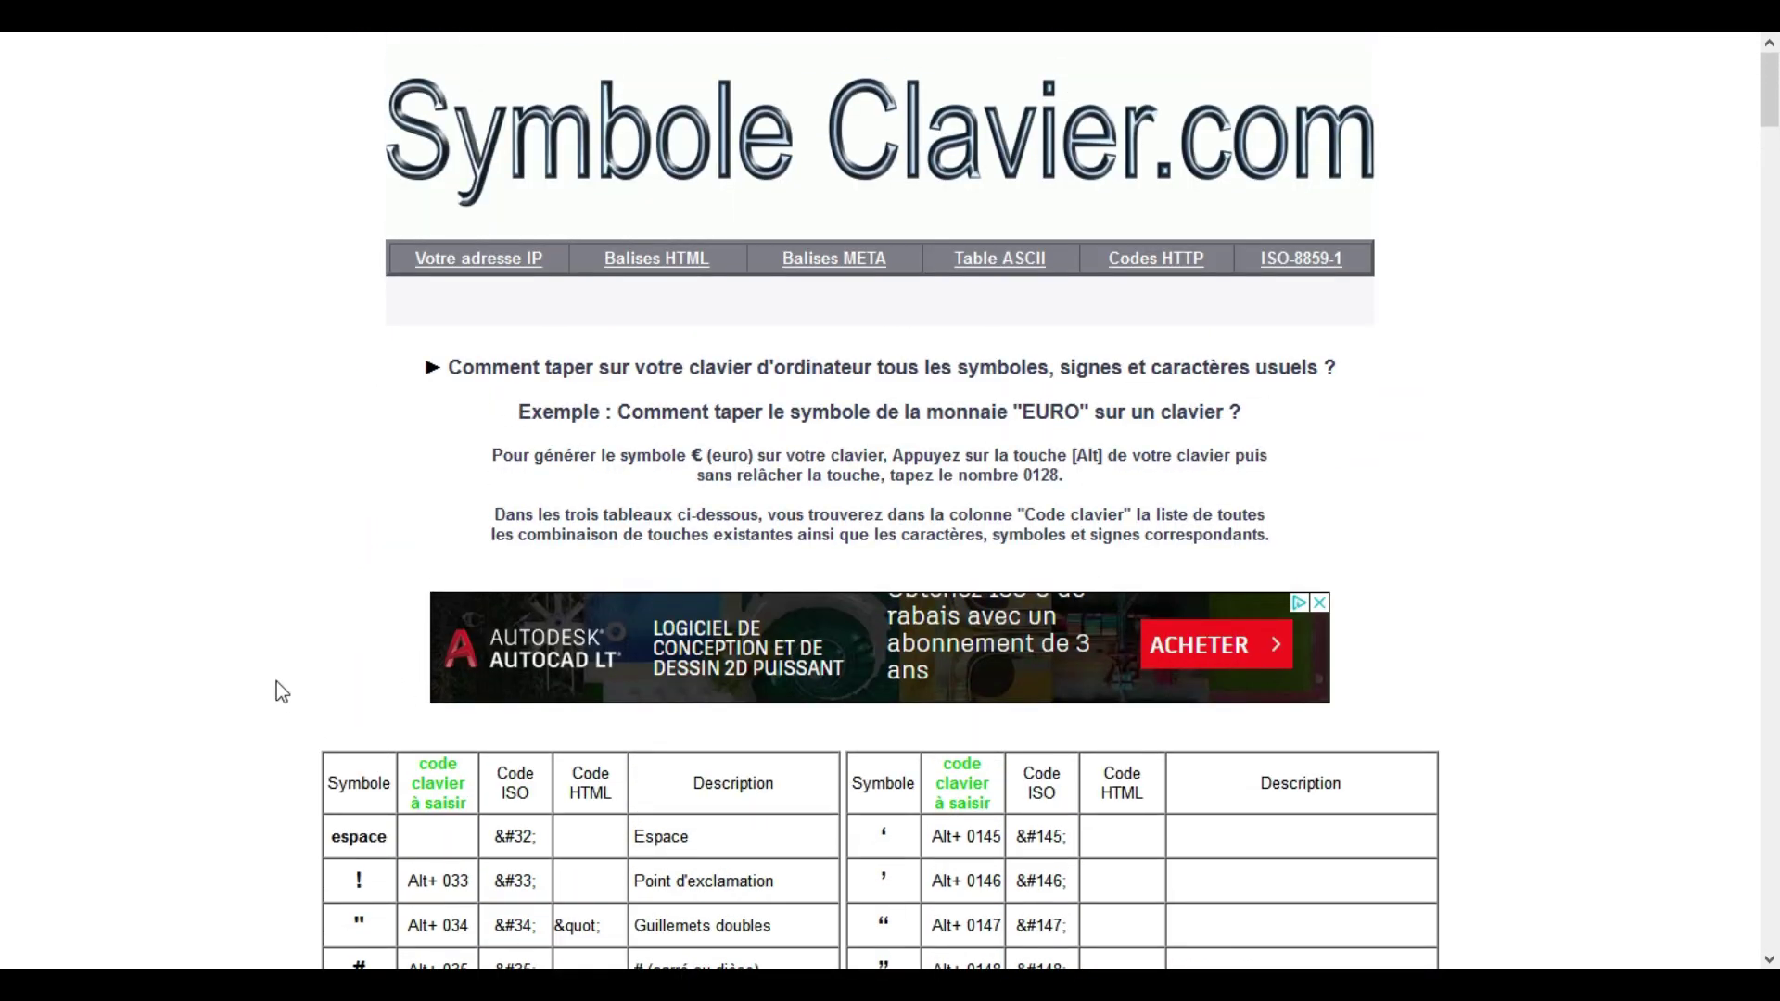
scroll(276, 682, down, 3)
Step: Switch to the Polices folder, open the I Love Glitter TTF font file and install the font
key(alt+Tab)
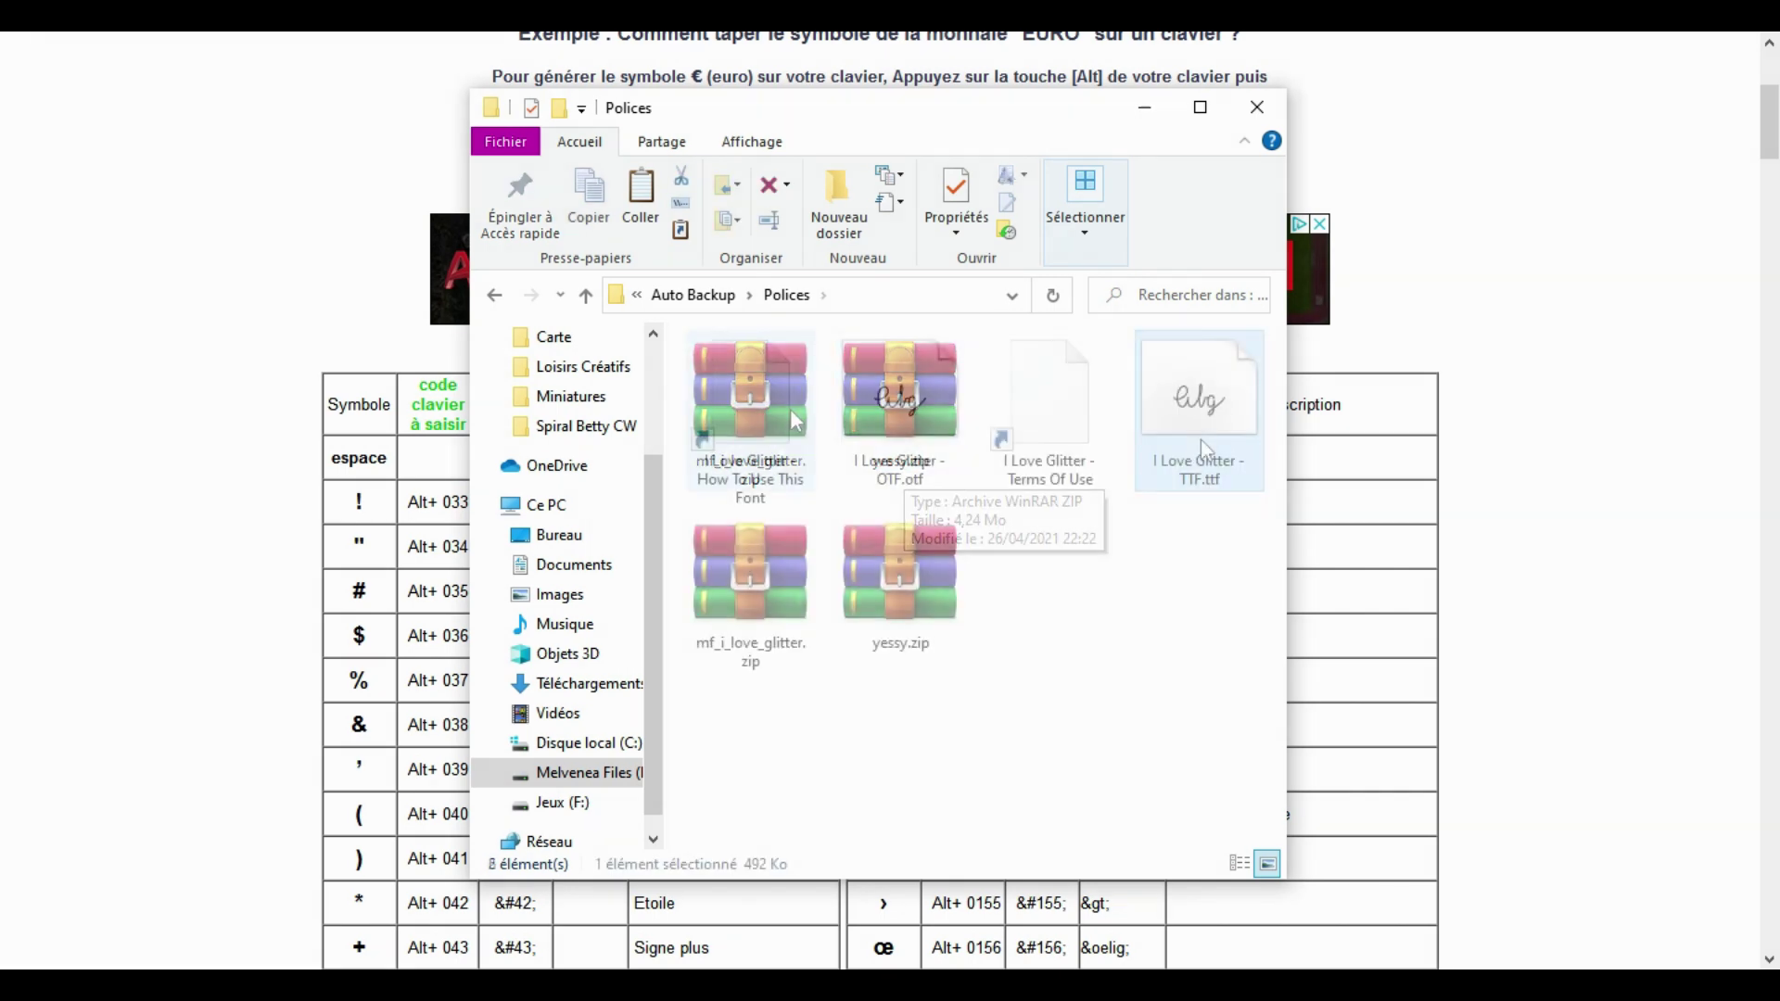
click(1217, 492)
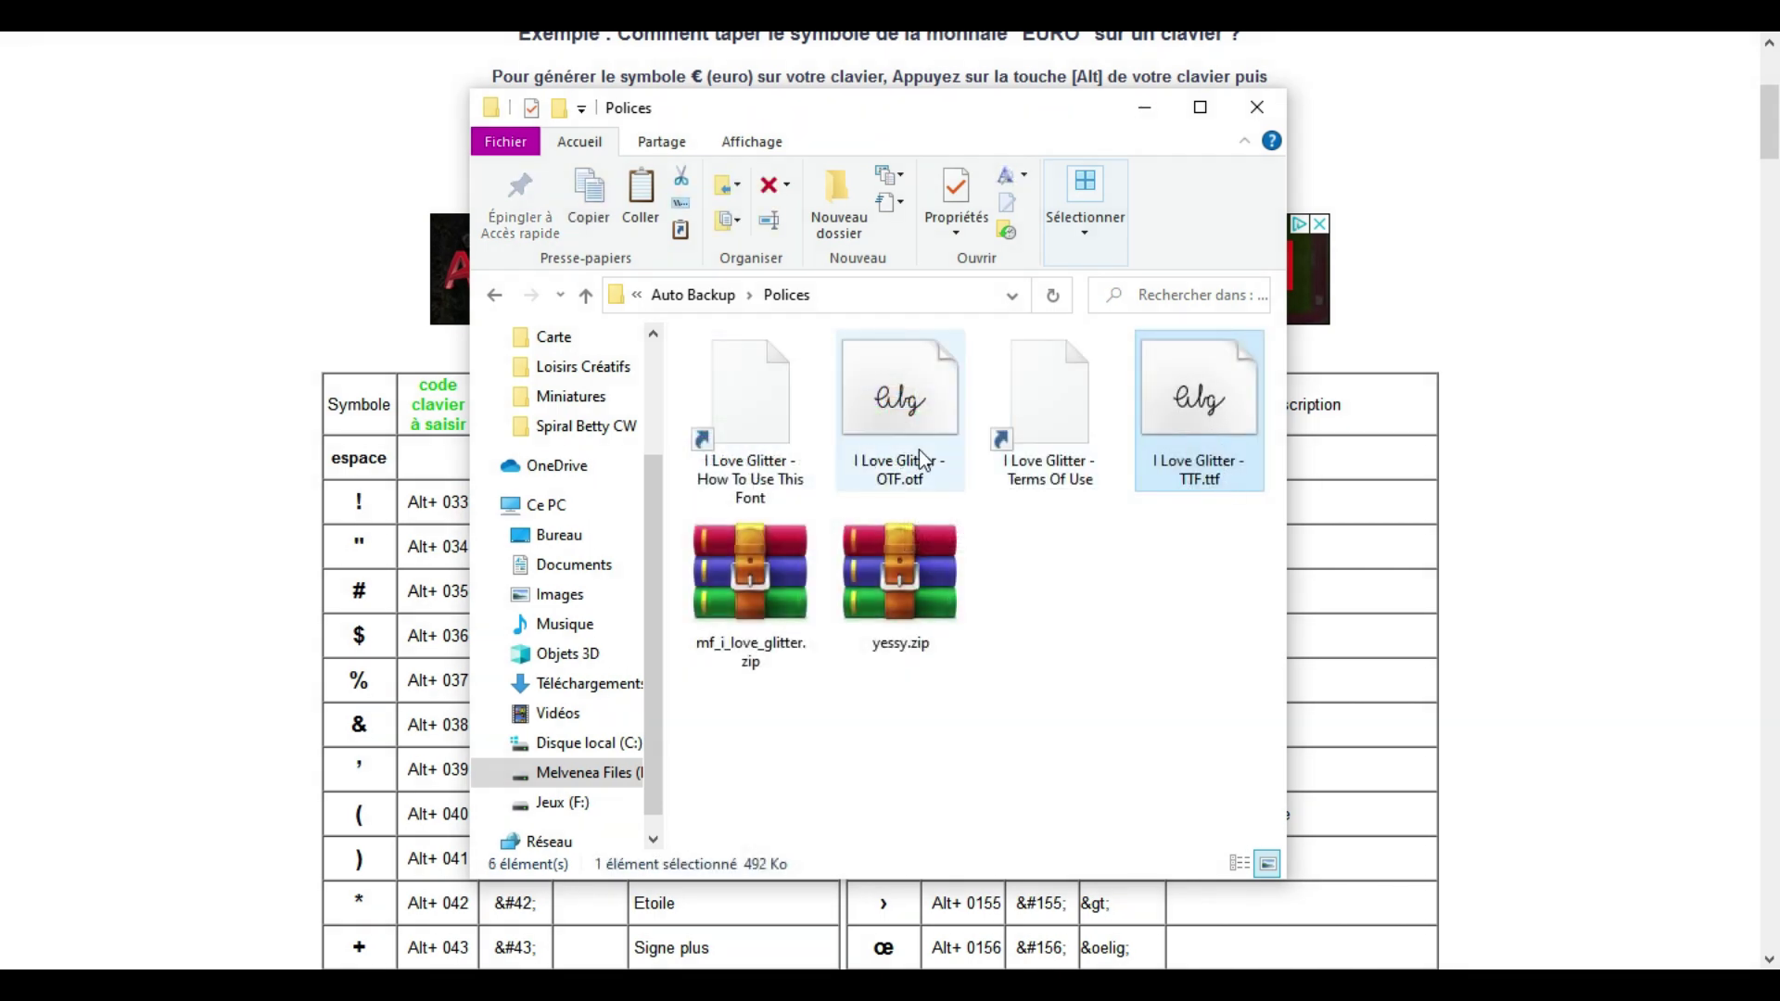
click(1174, 548)
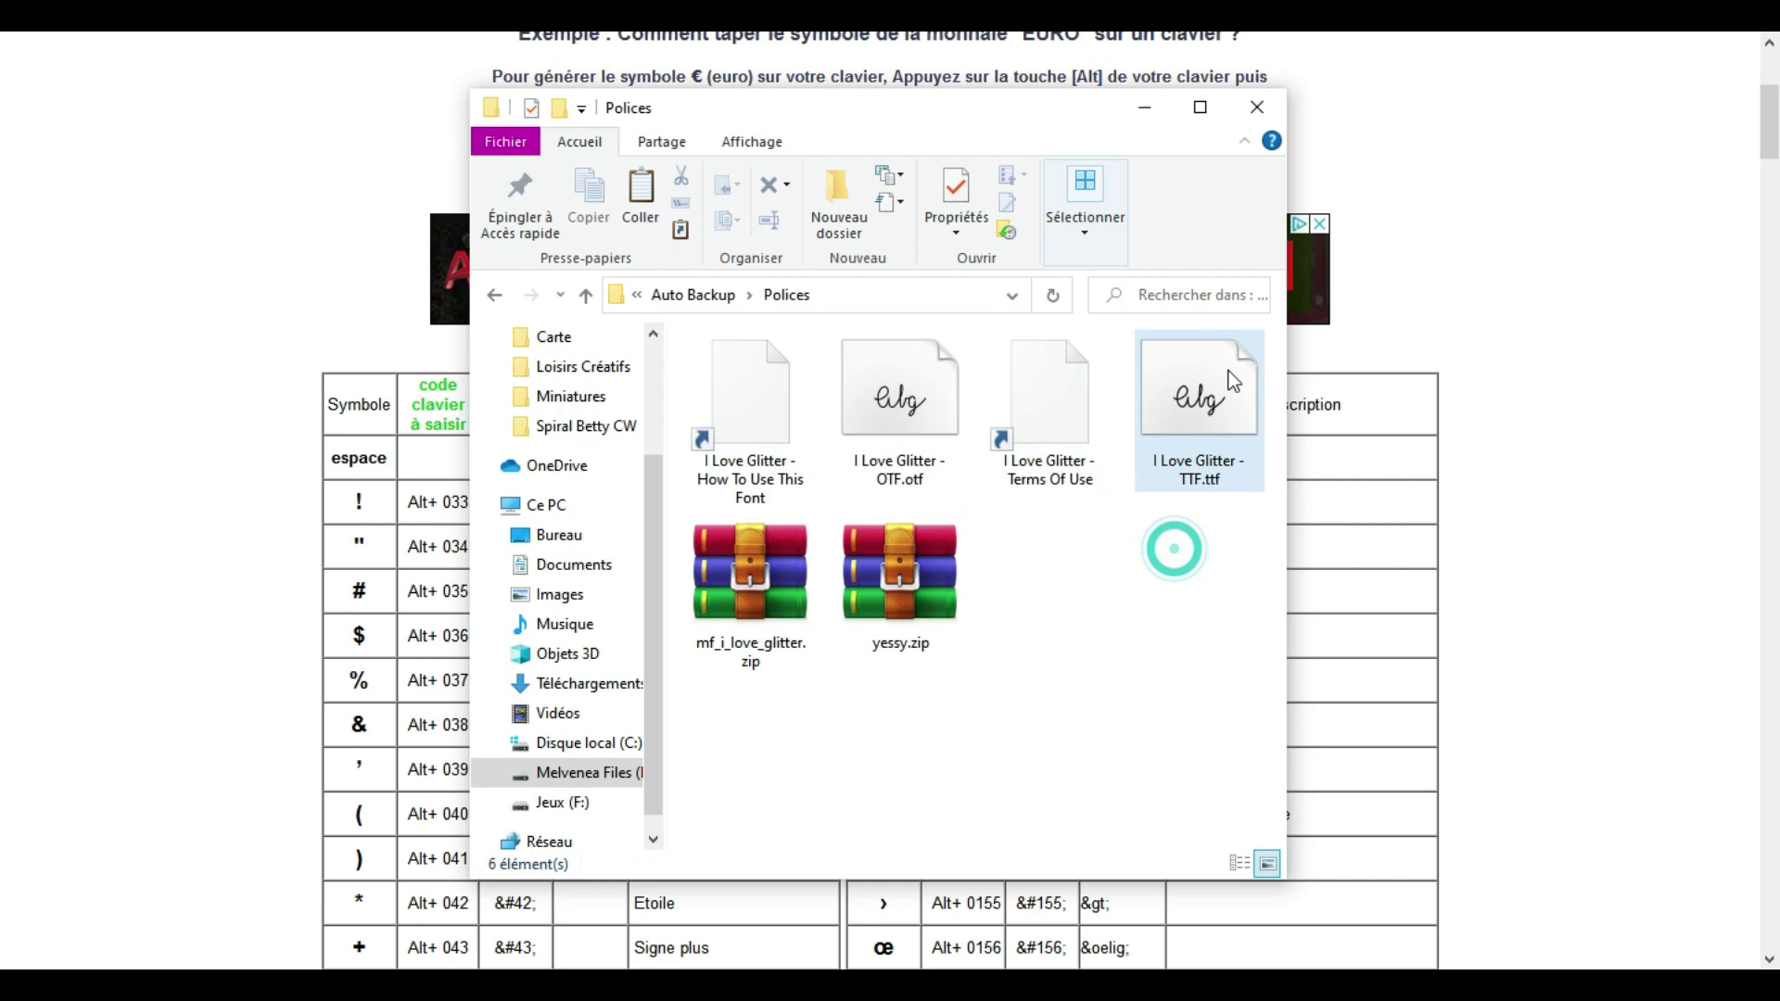
double_click(1186, 415)
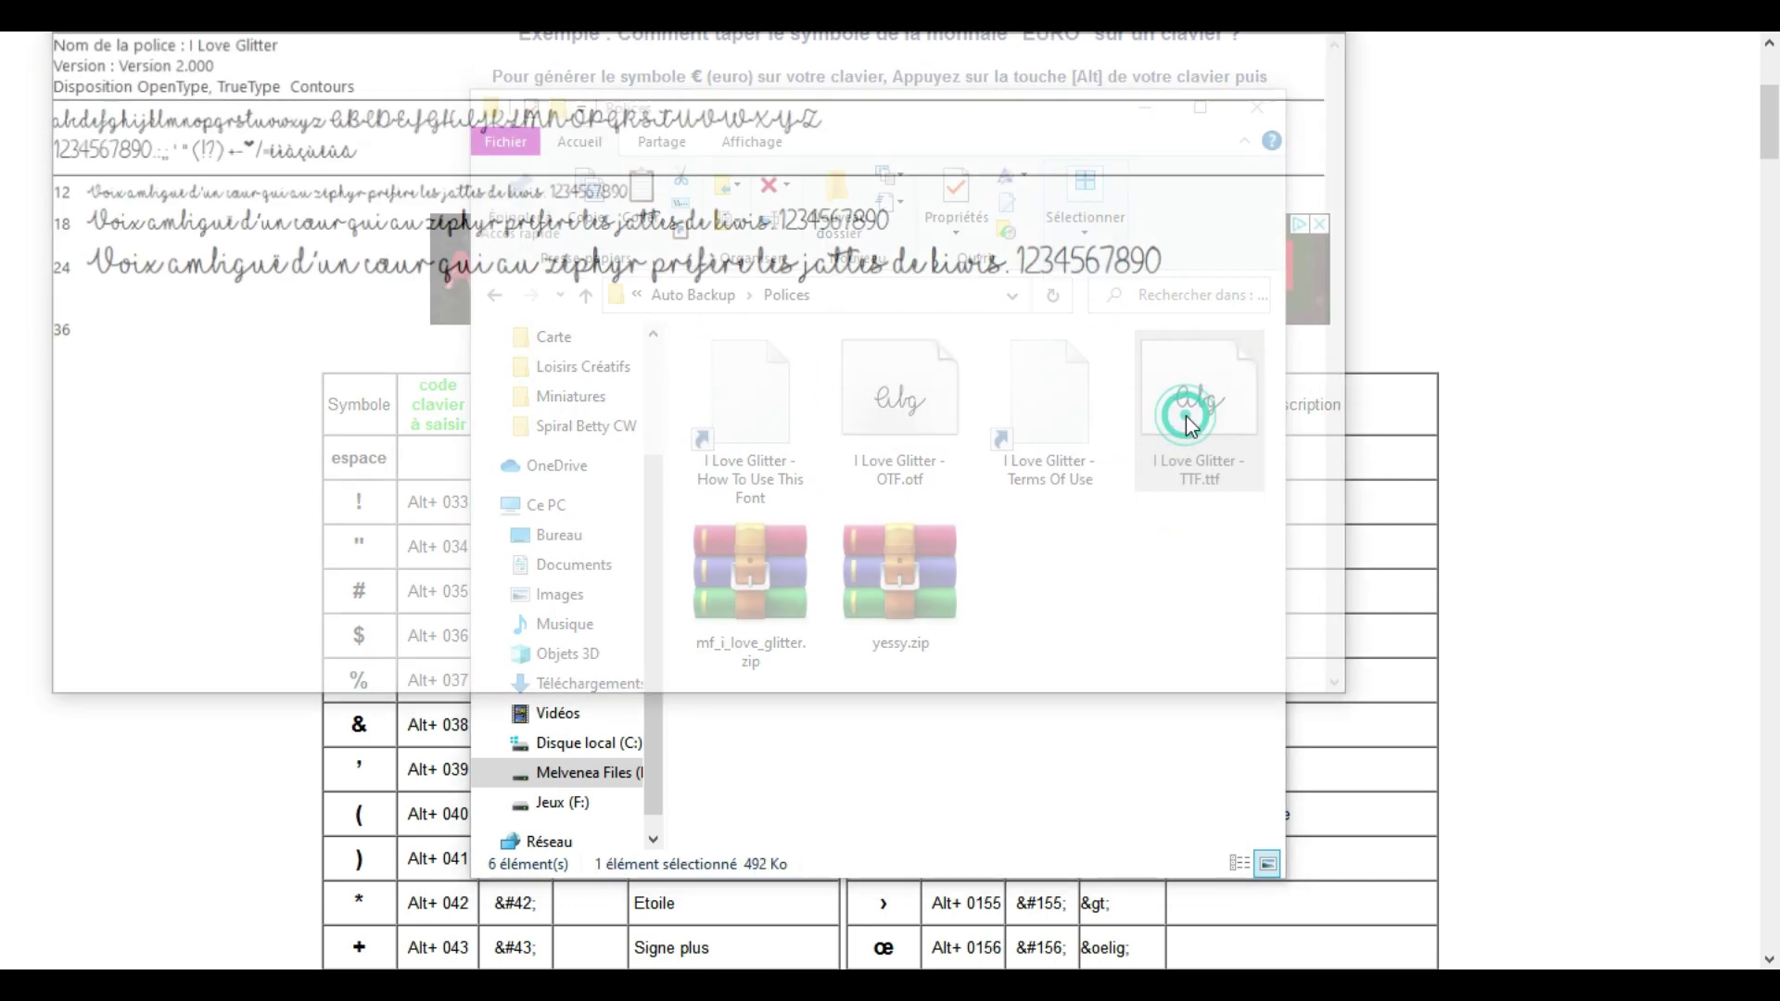
drag(868, 32, 1027, 151)
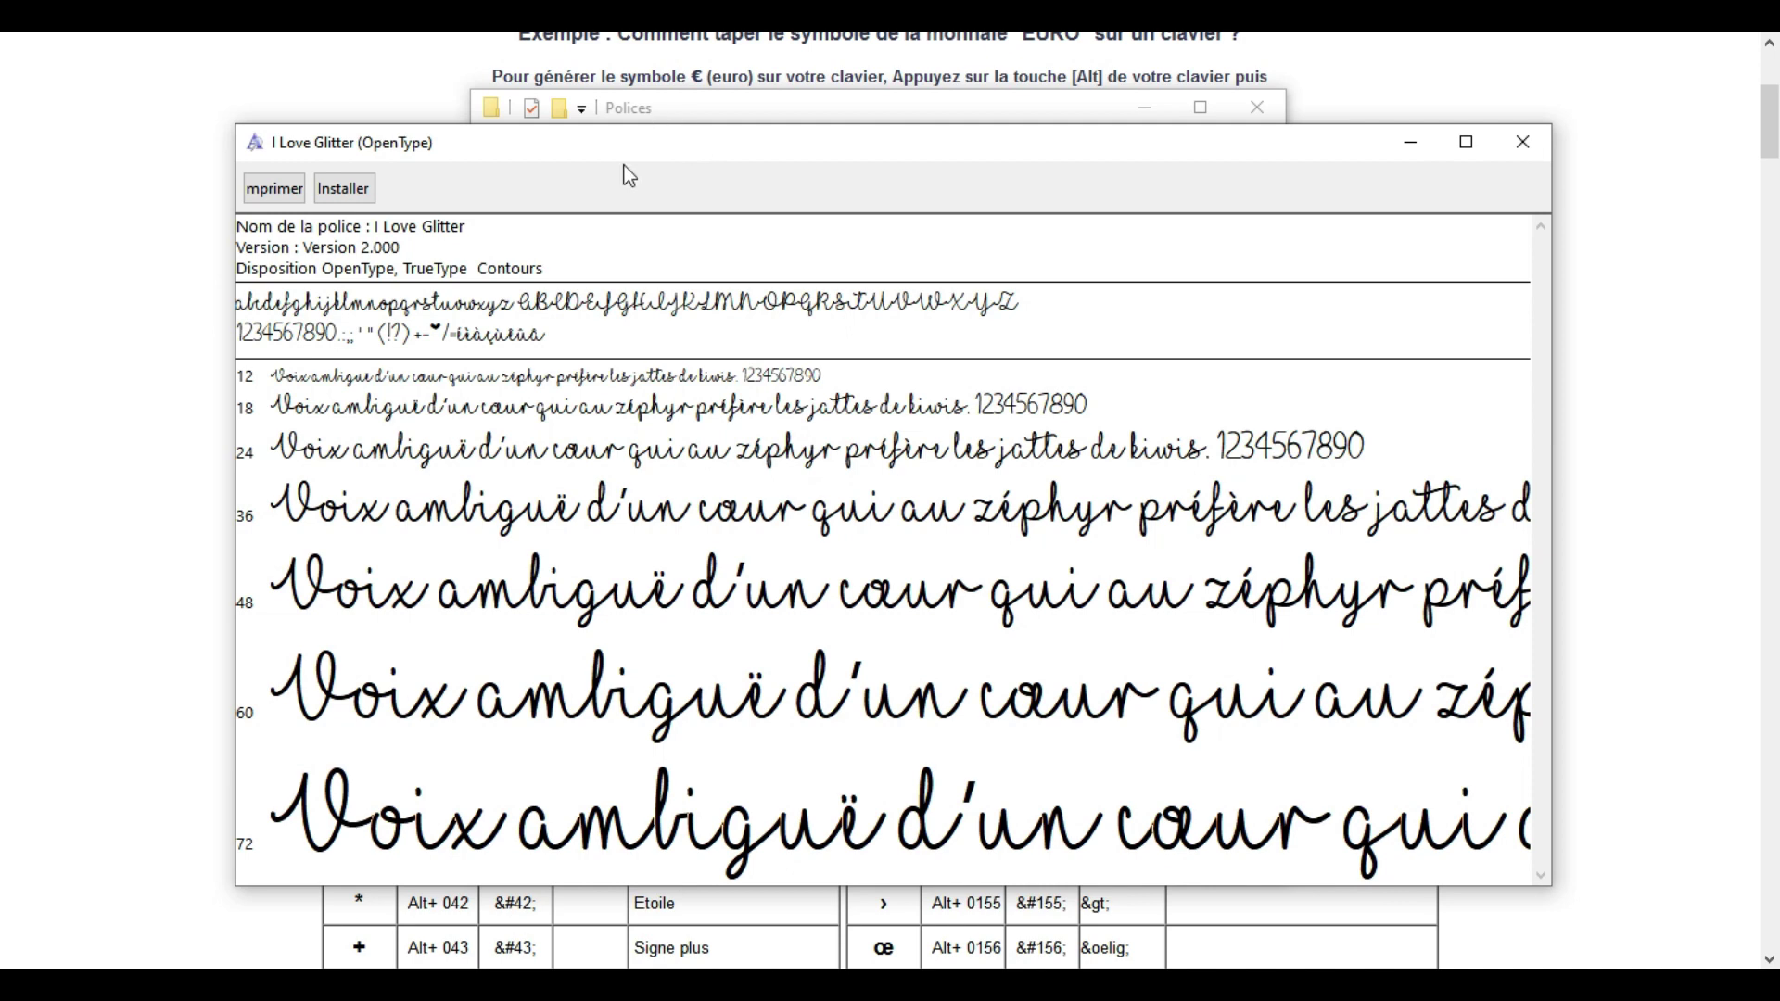
click(354, 190)
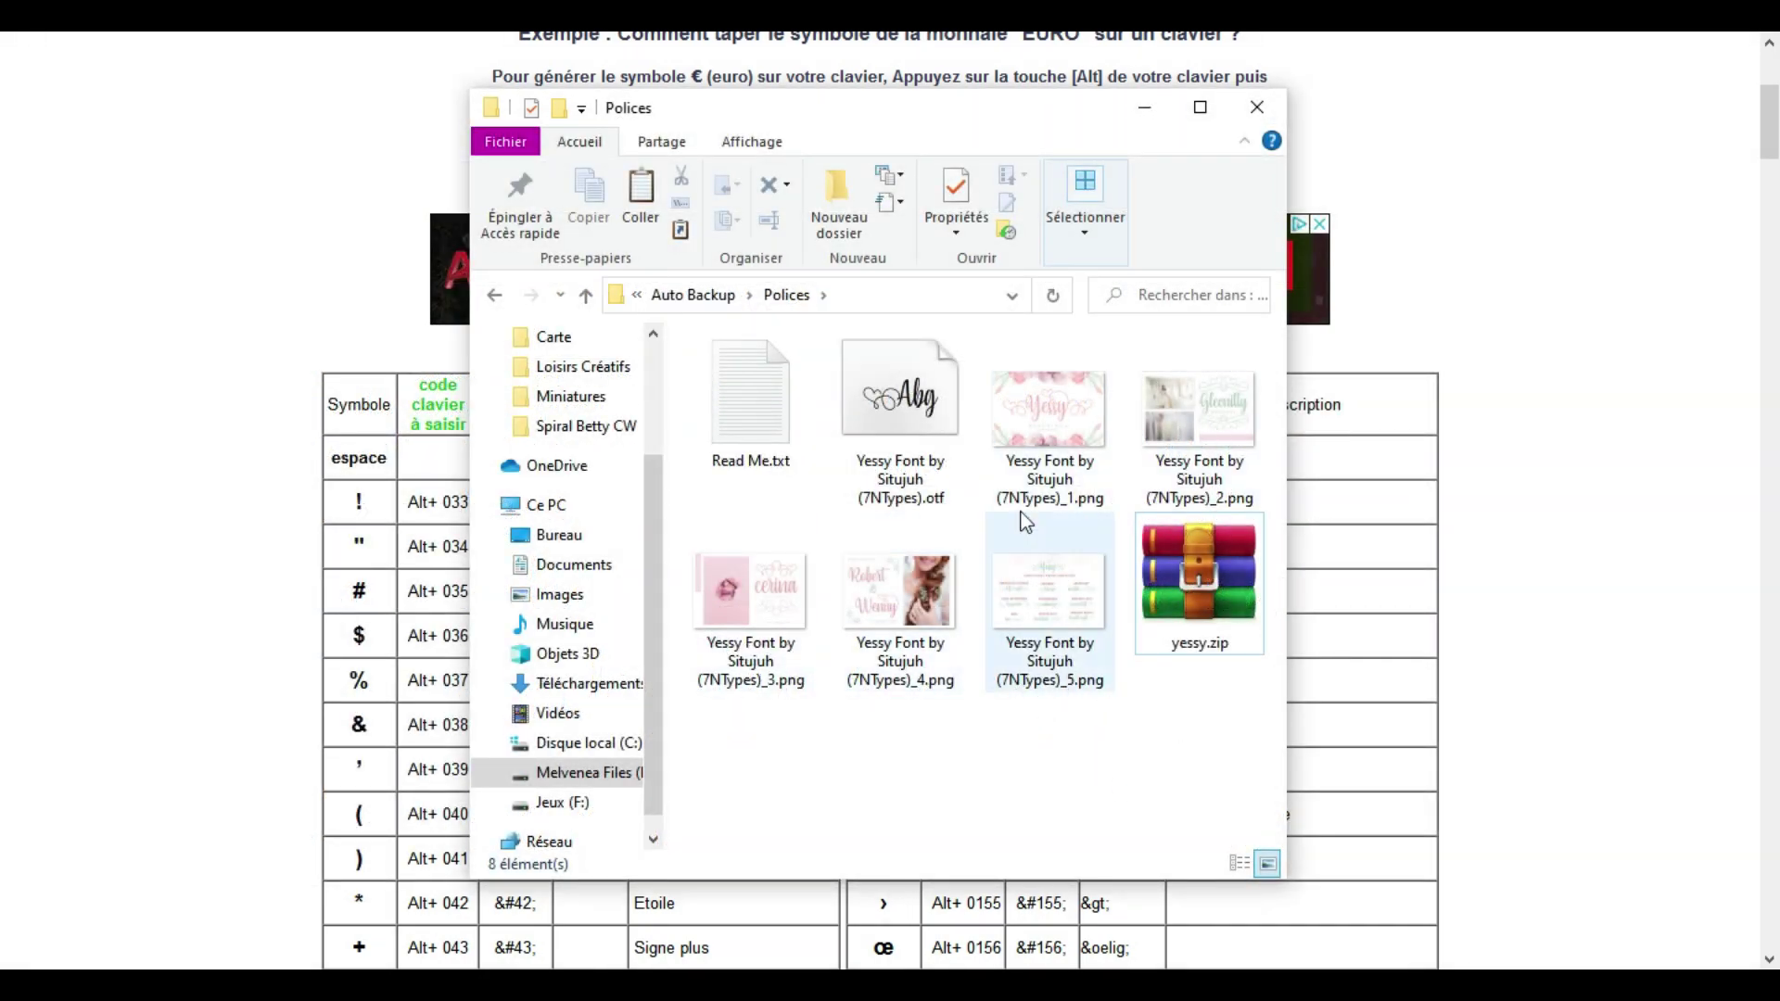
Step: Preview the Yessy OTF font file from the Polices folder and close the preview
mouse_move(909, 430)
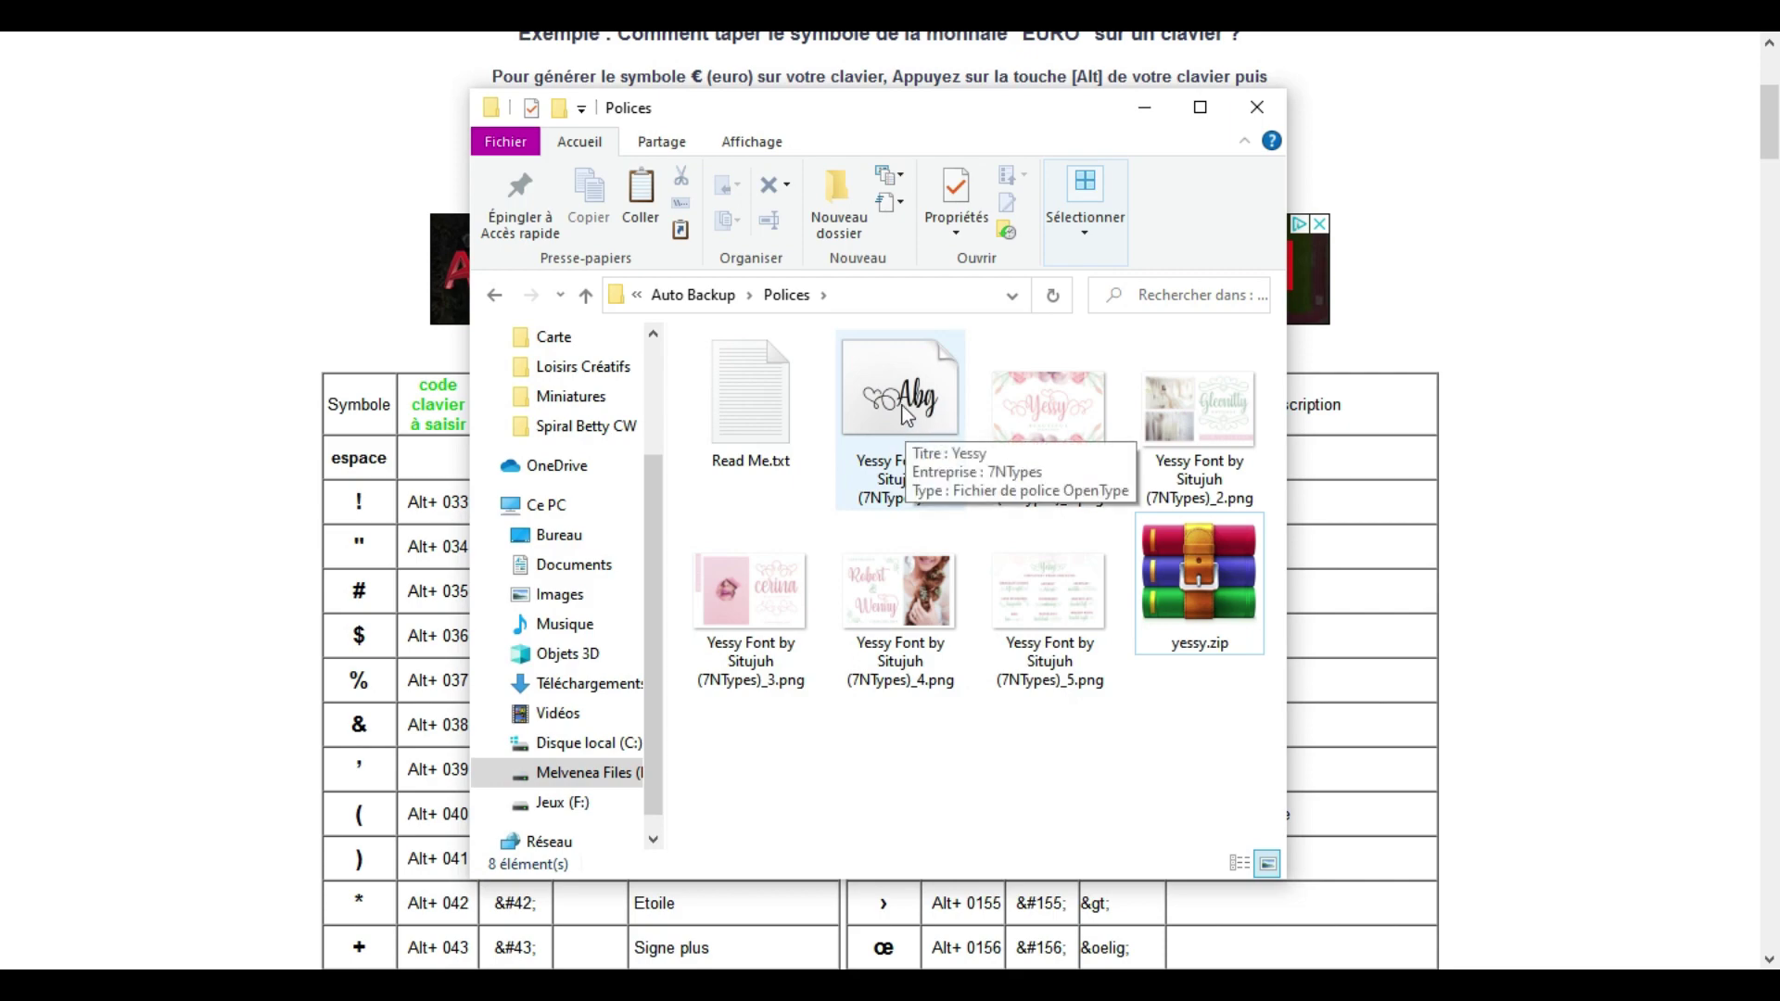
double_click(904, 410)
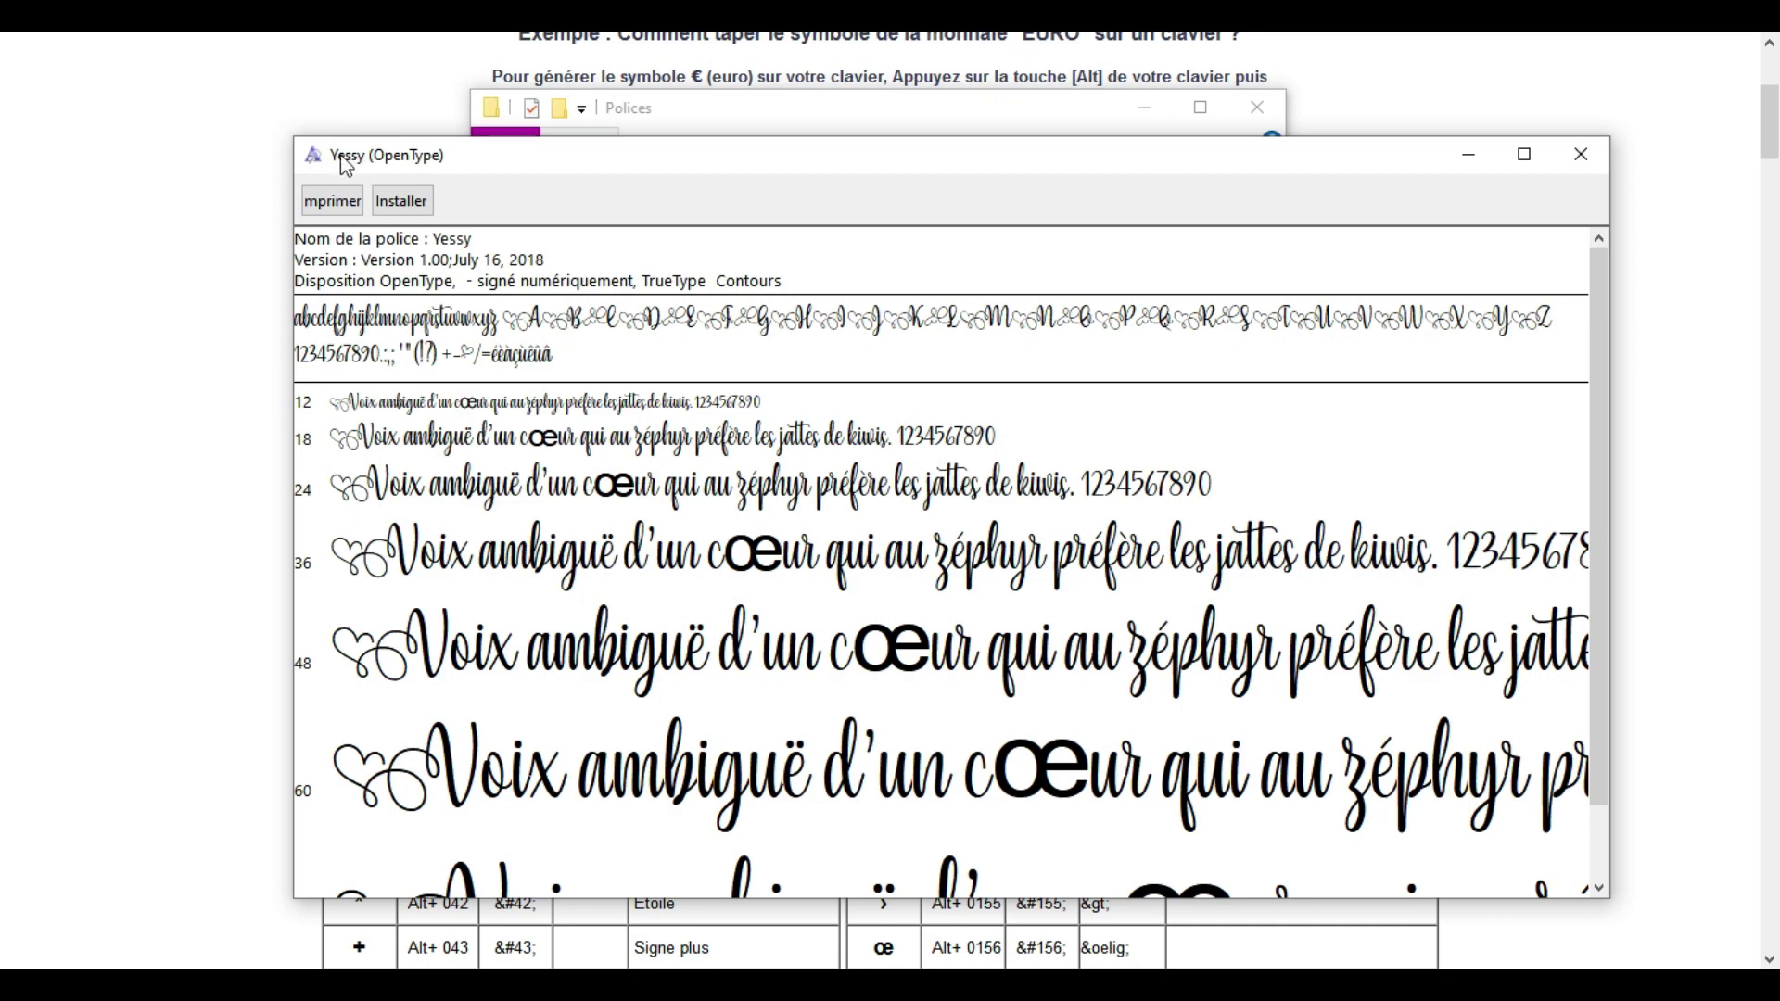
click(1581, 154)
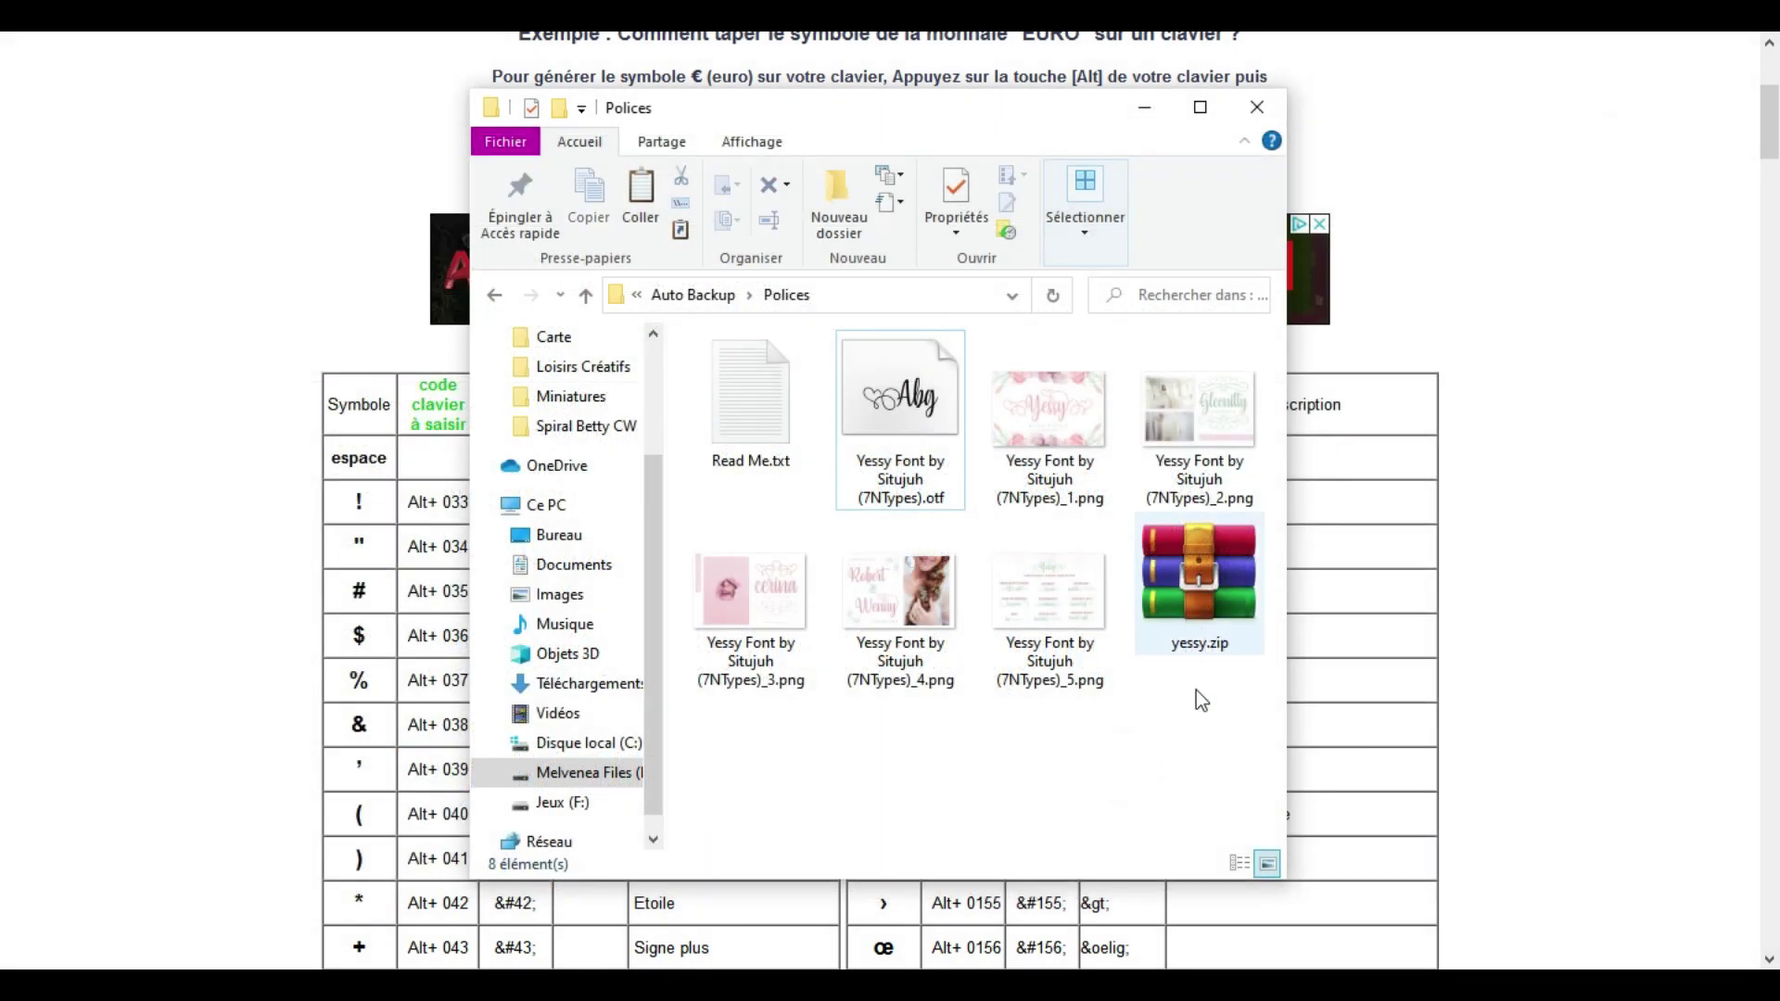
Step: Delete all the Yessy font files, Read Me.txt and yessy.zip from the Polices folder
drag(1057, 582, 1215, 734)
drag(706, 441, 732, 383)
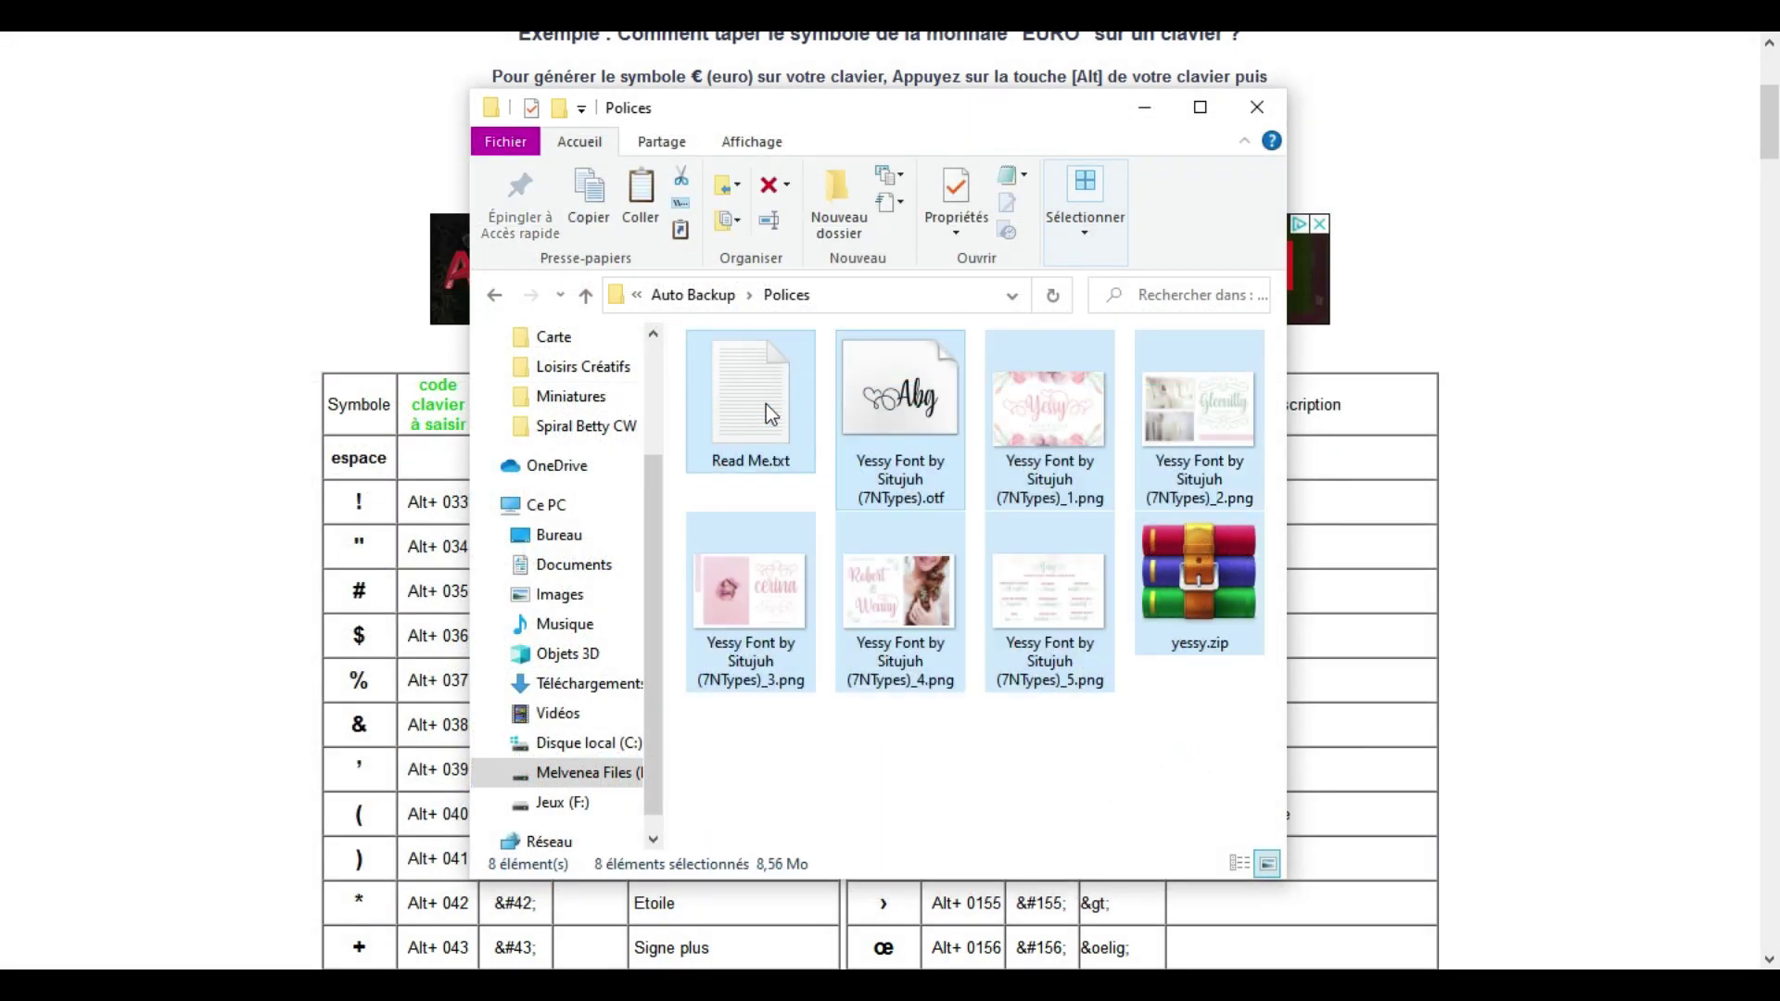
key(Delete)
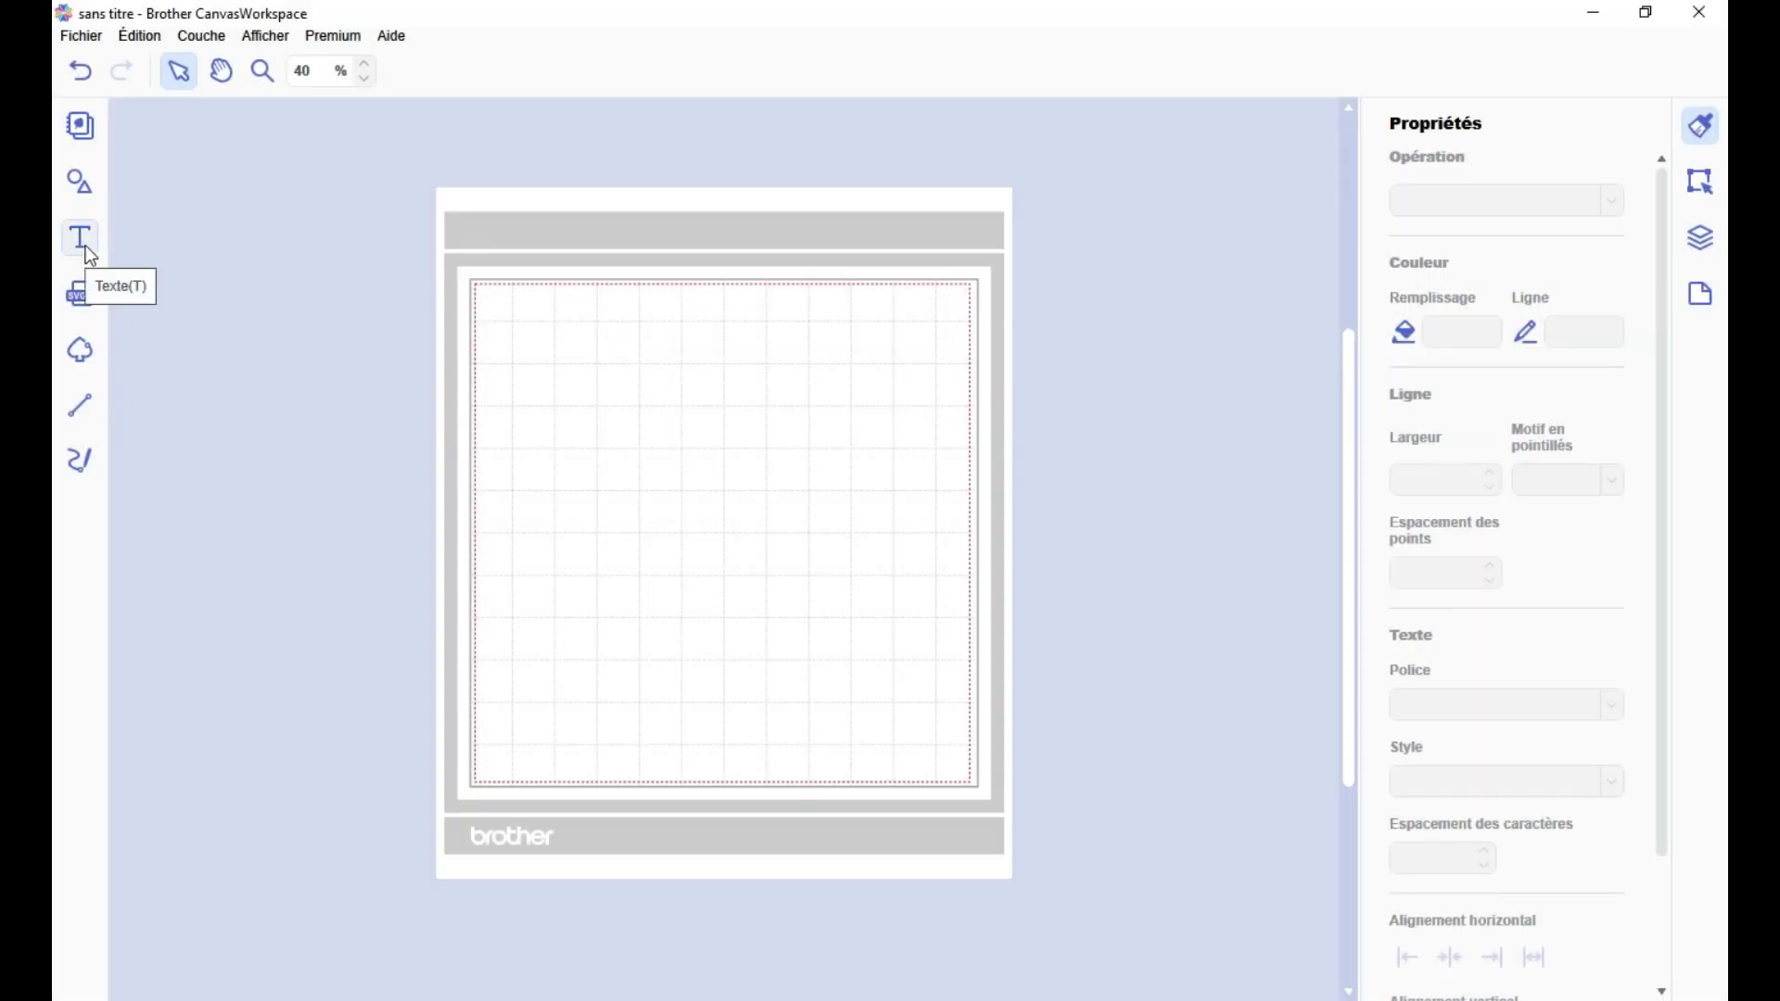
Step: Add a text reading Love_you in the middle of the cutting mat
click(79, 239)
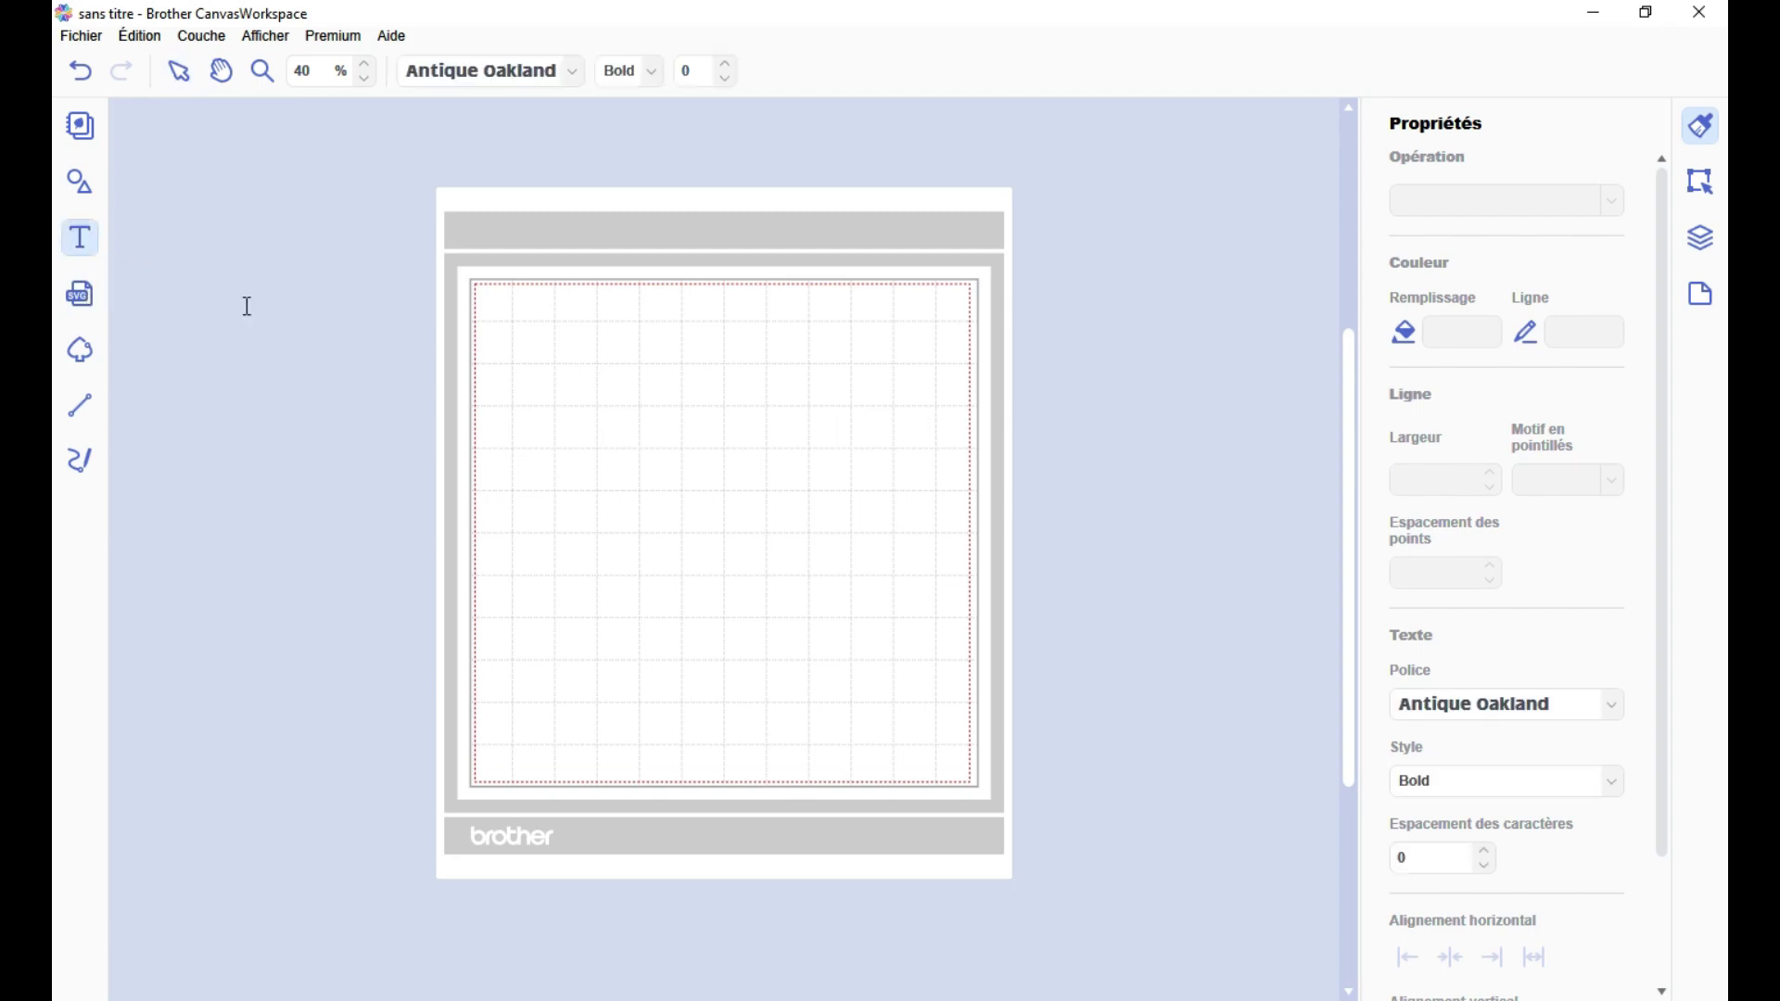
click(679, 494)
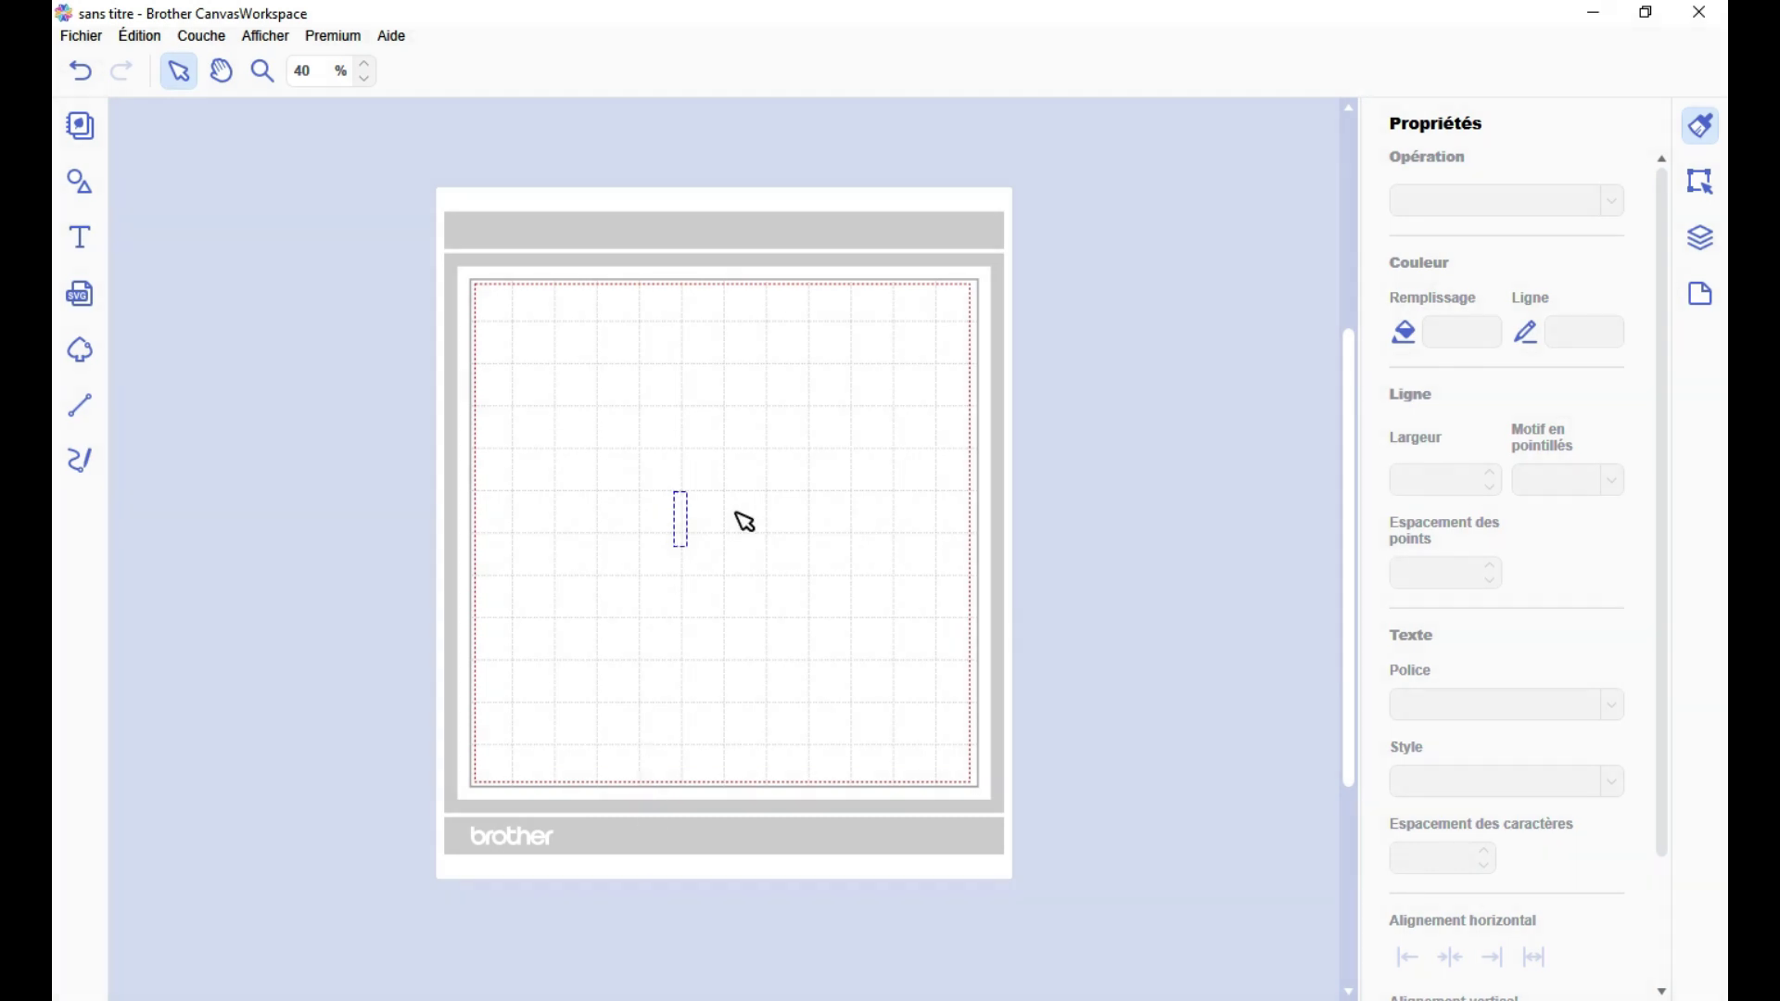
text(Love)
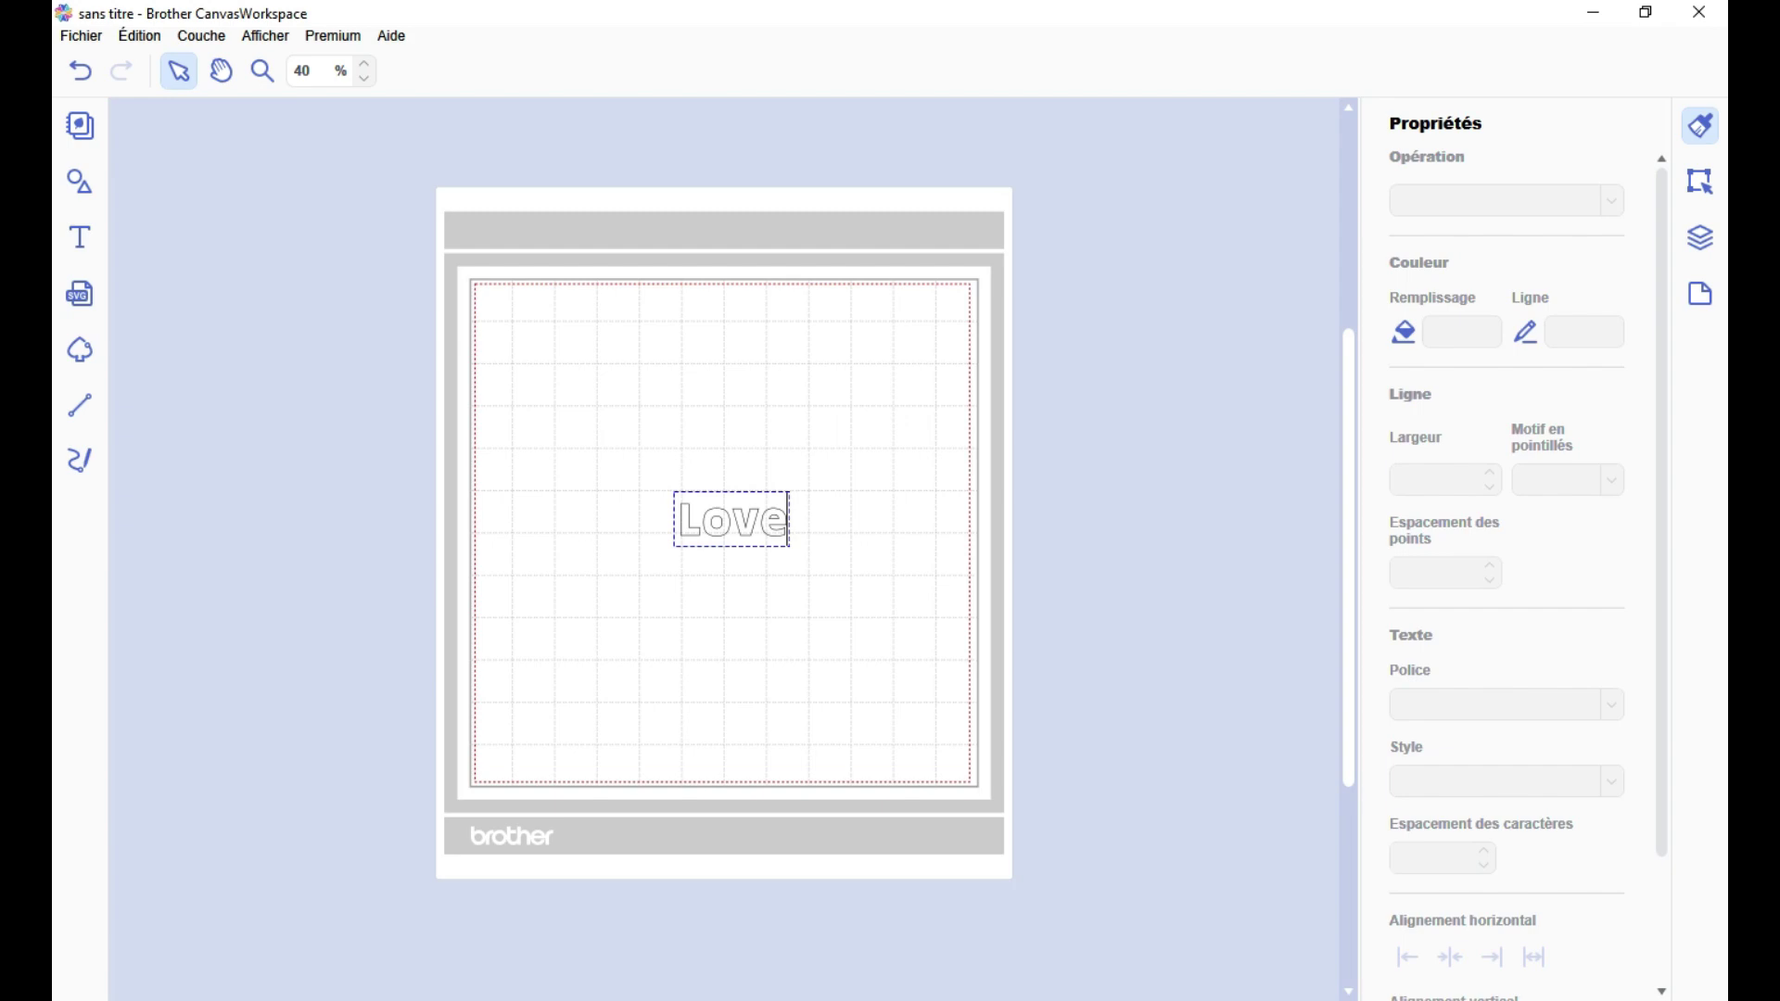
text( Y)
key(BackSpace)
text(you)
click(822, 389)
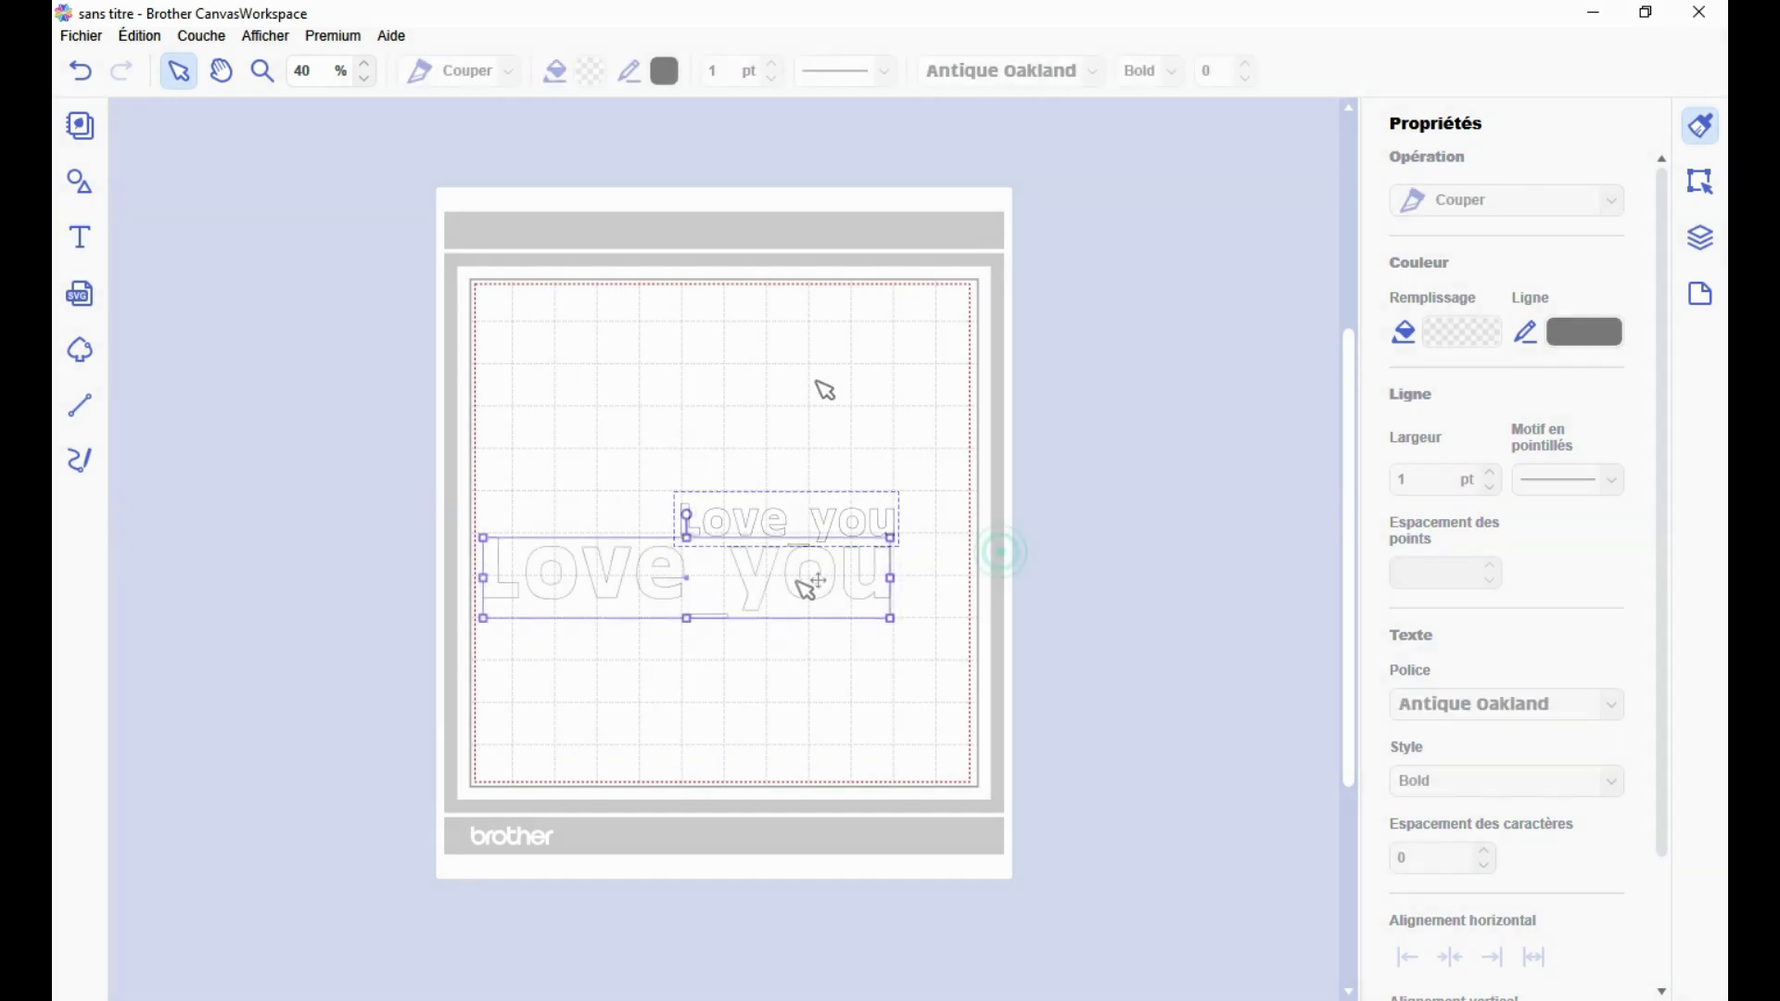
click(825, 718)
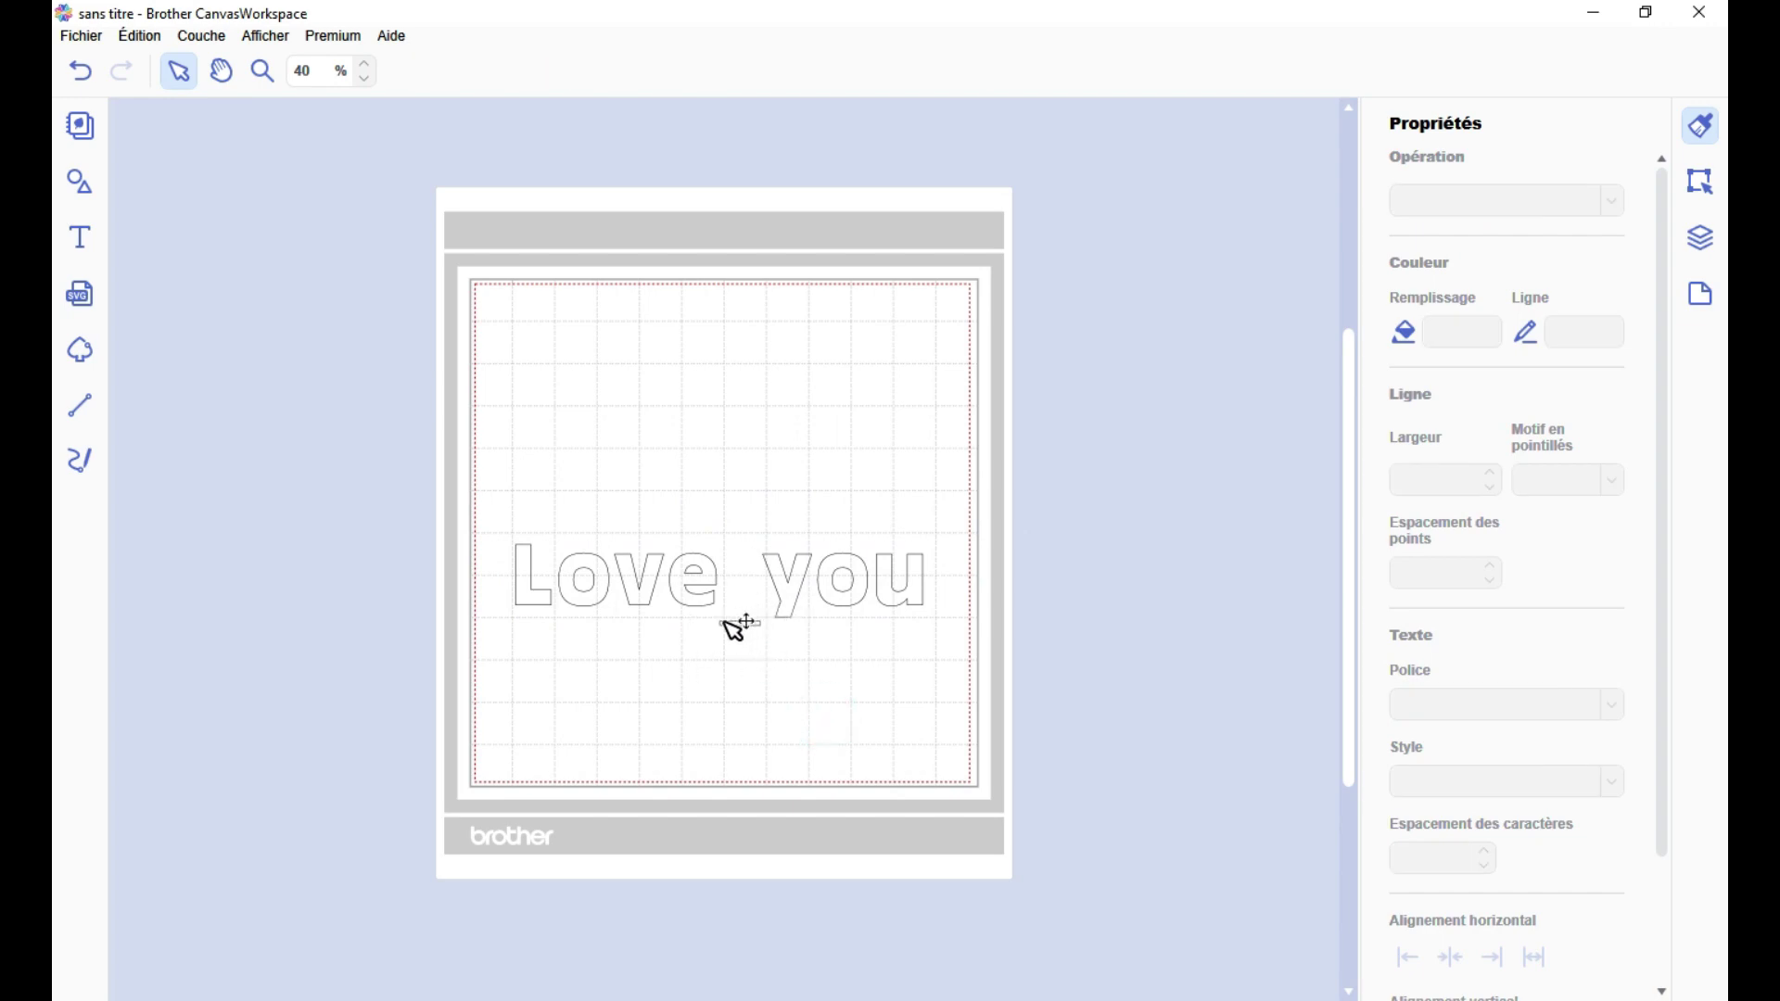
Step: Set the font of the Love_you text to I Love Glitter
click(846, 590)
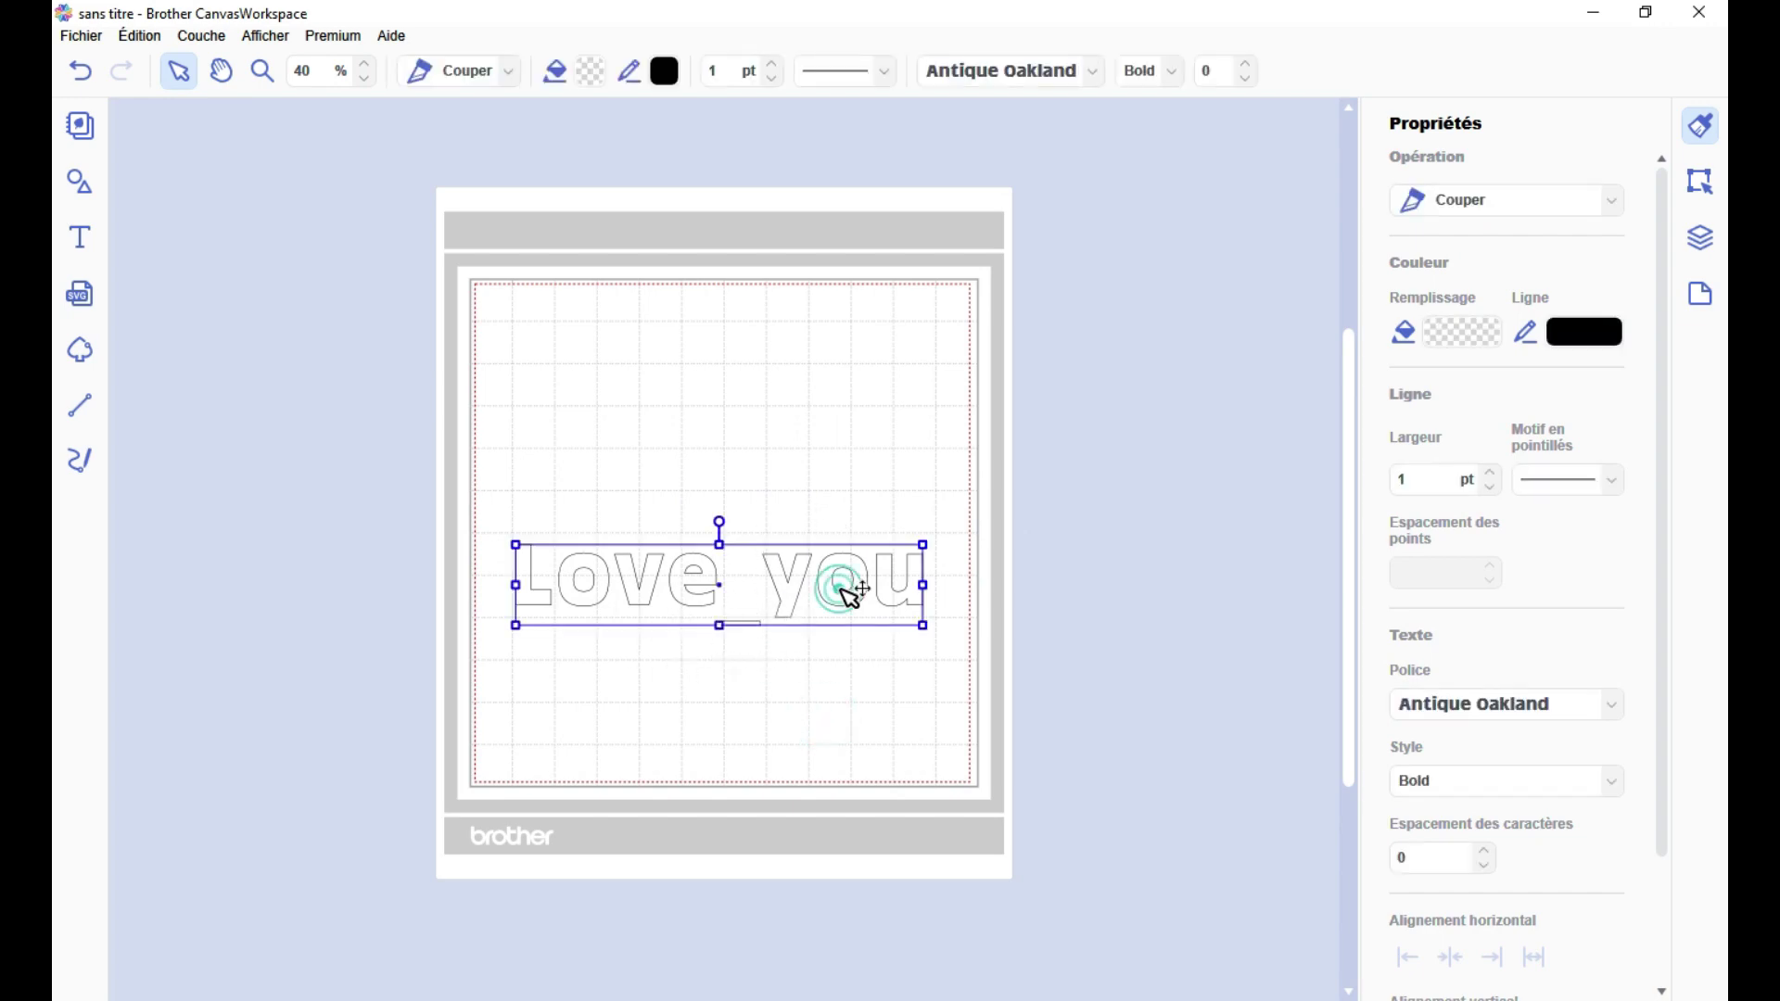
click(1098, 75)
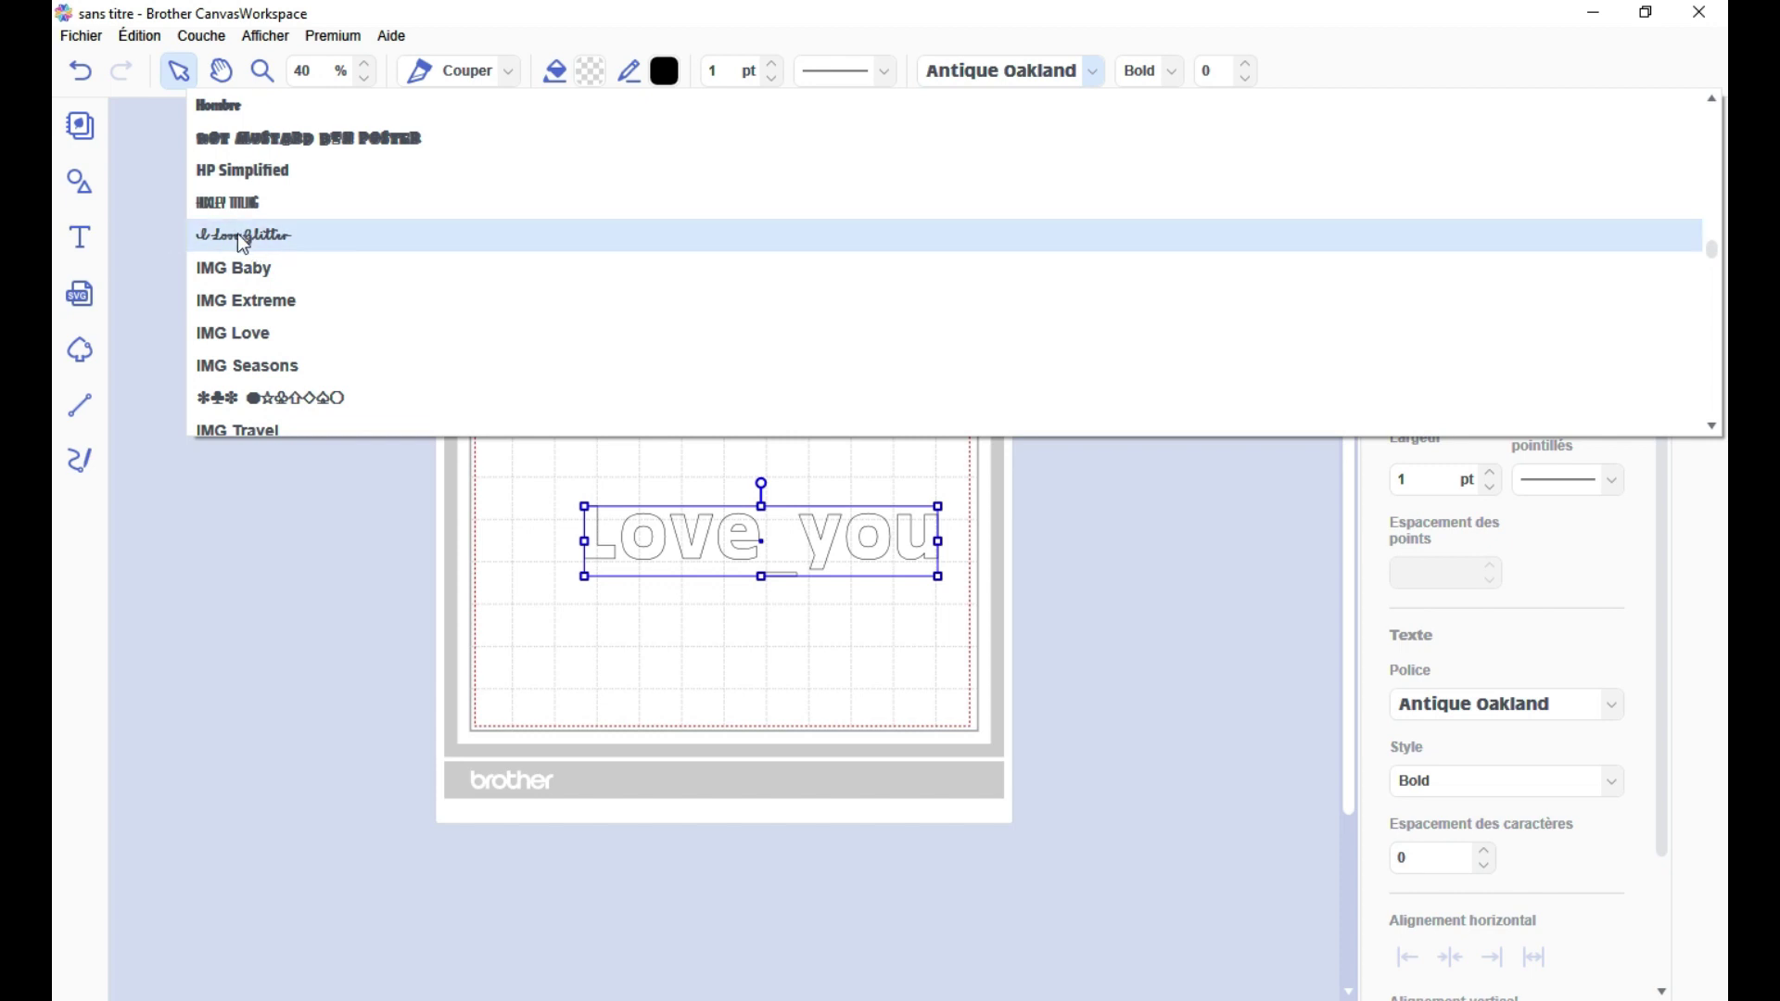
click(297, 237)
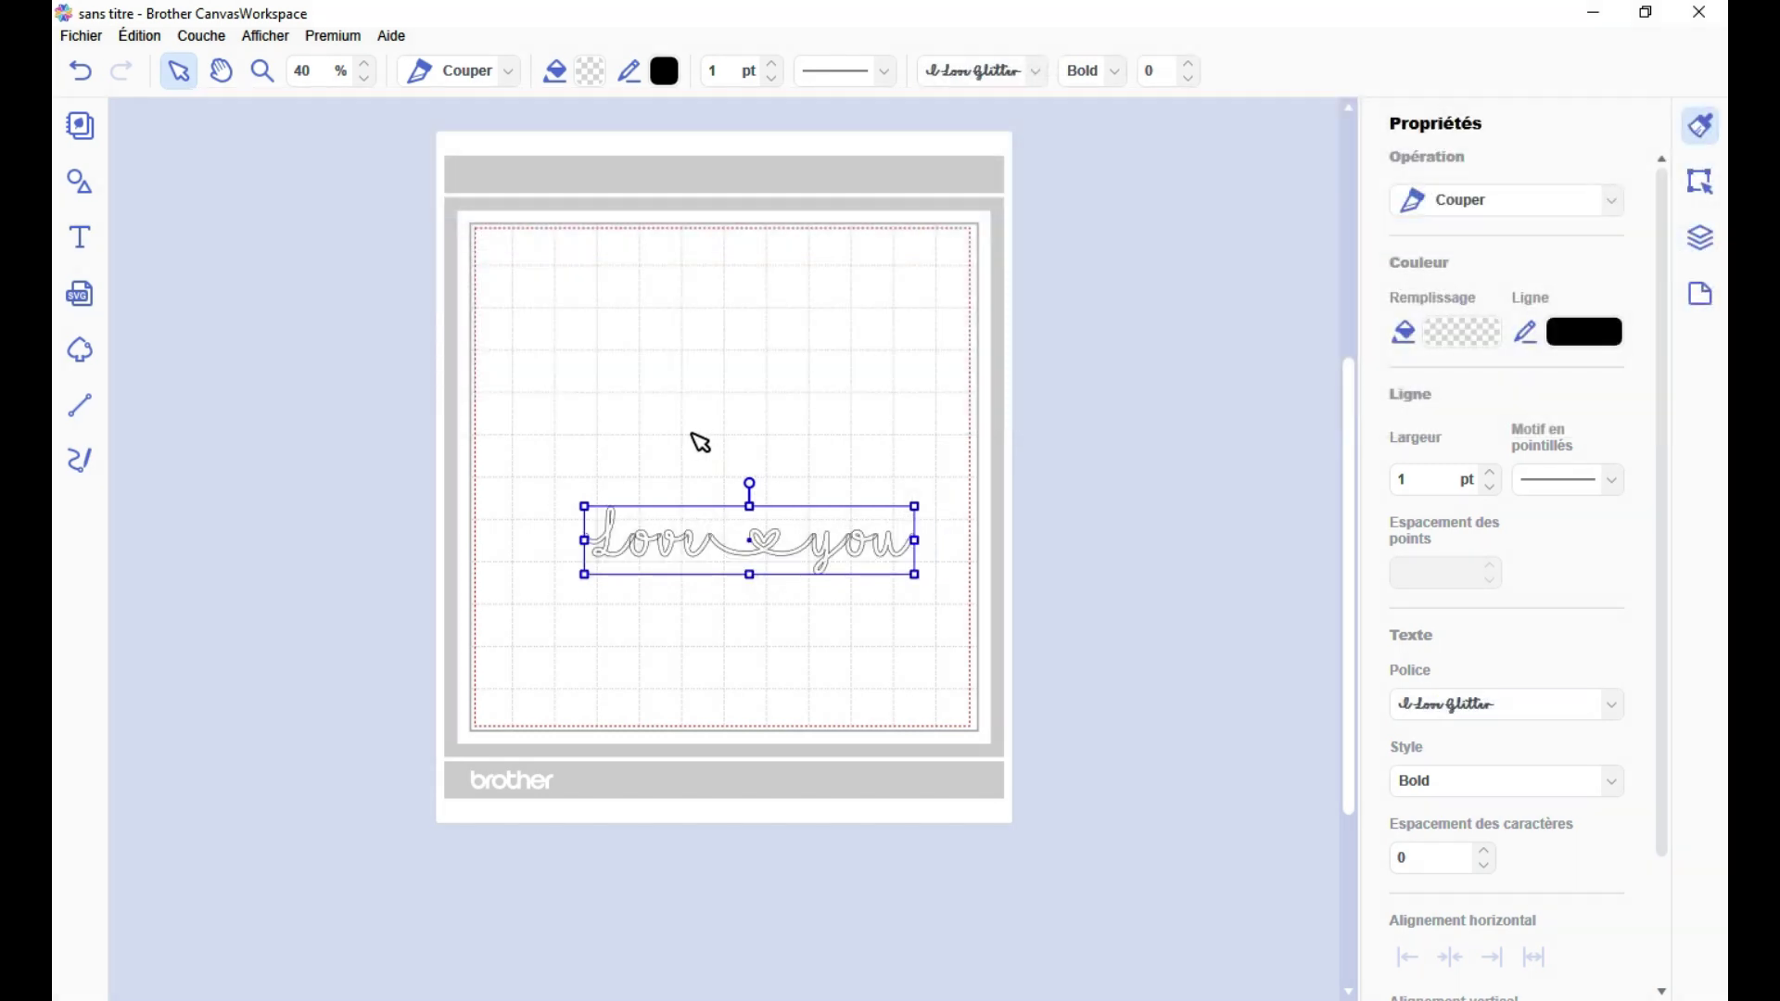
Step: Try enlarging the Love_you text to about 304 mm wide, inspect its outlines and undo the resizing
drag(584, 507, 466, 405)
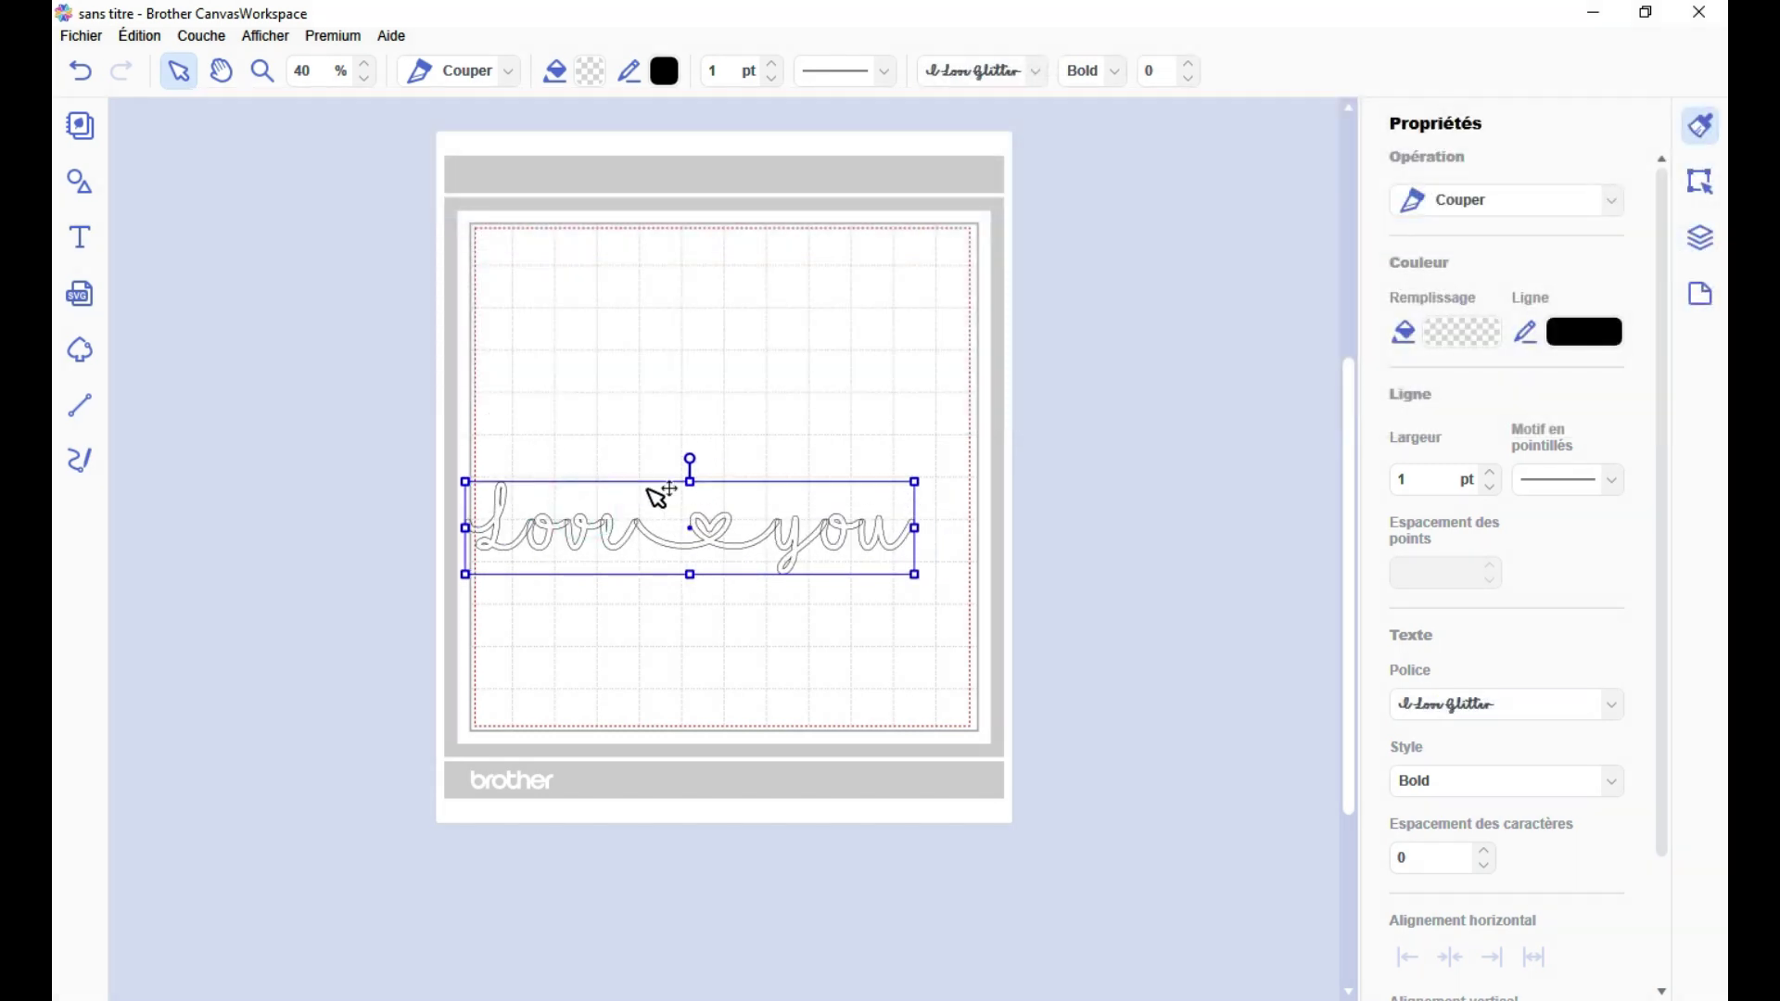
drag(914, 569, 983, 608)
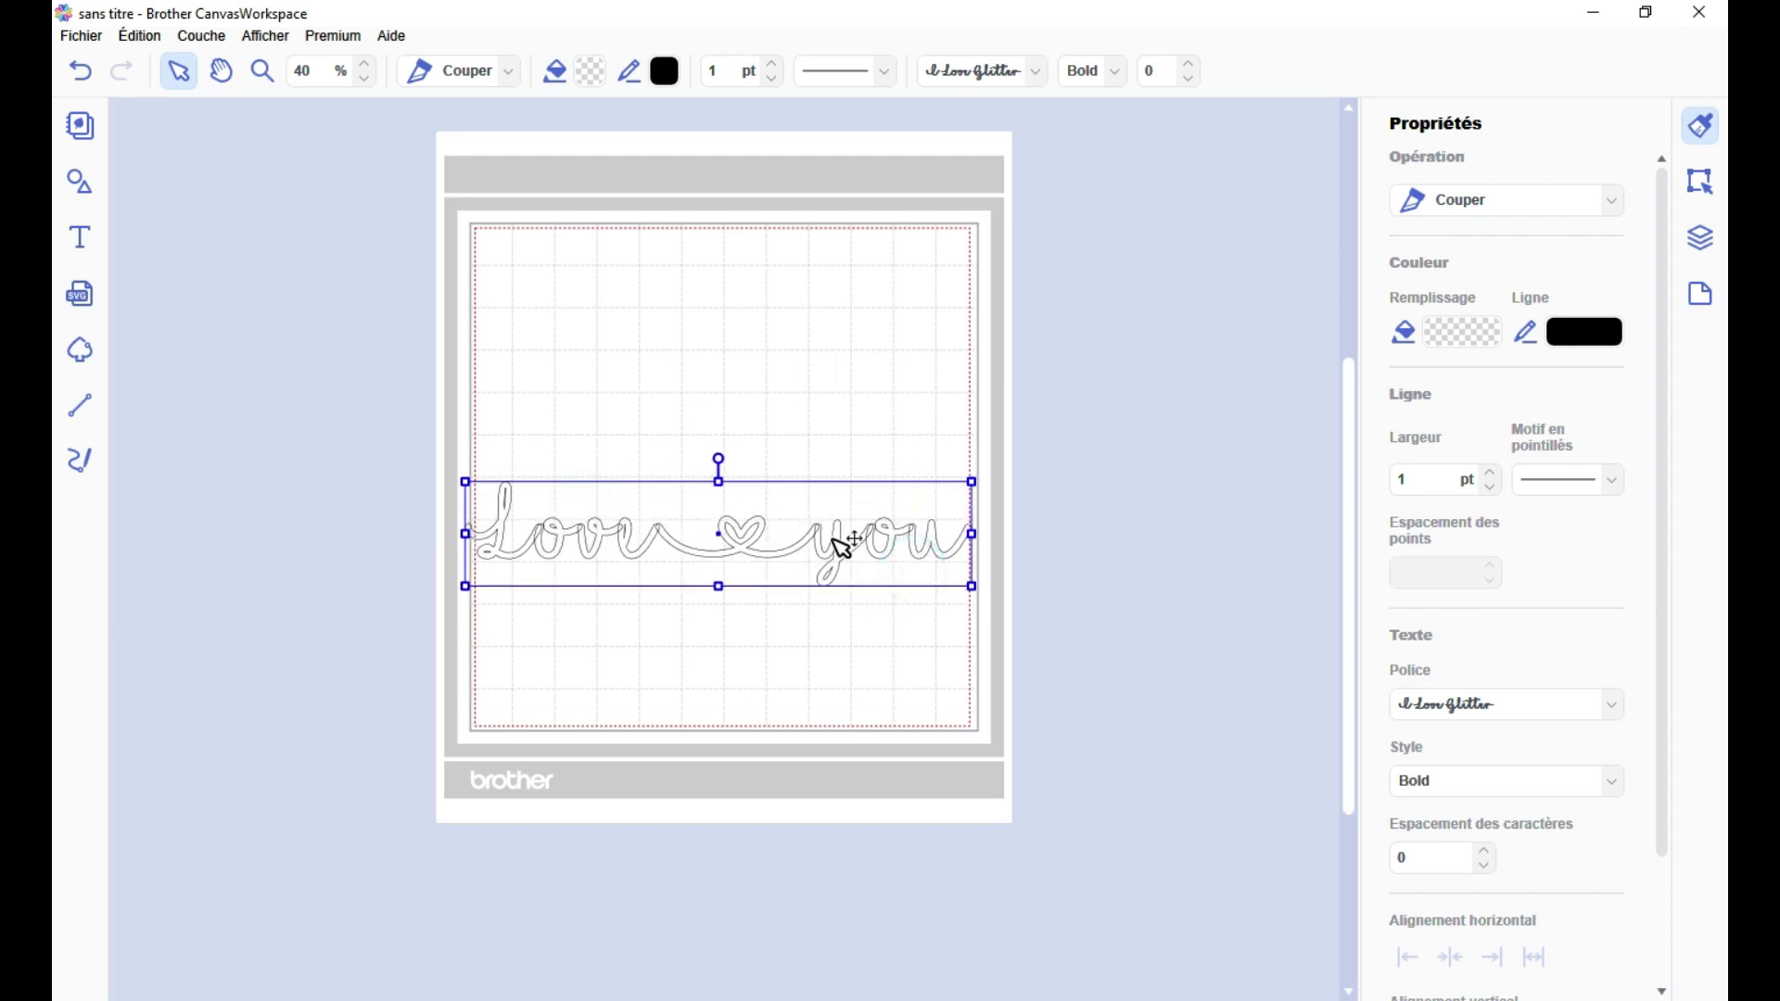
scroll(807, 598, up, 5)
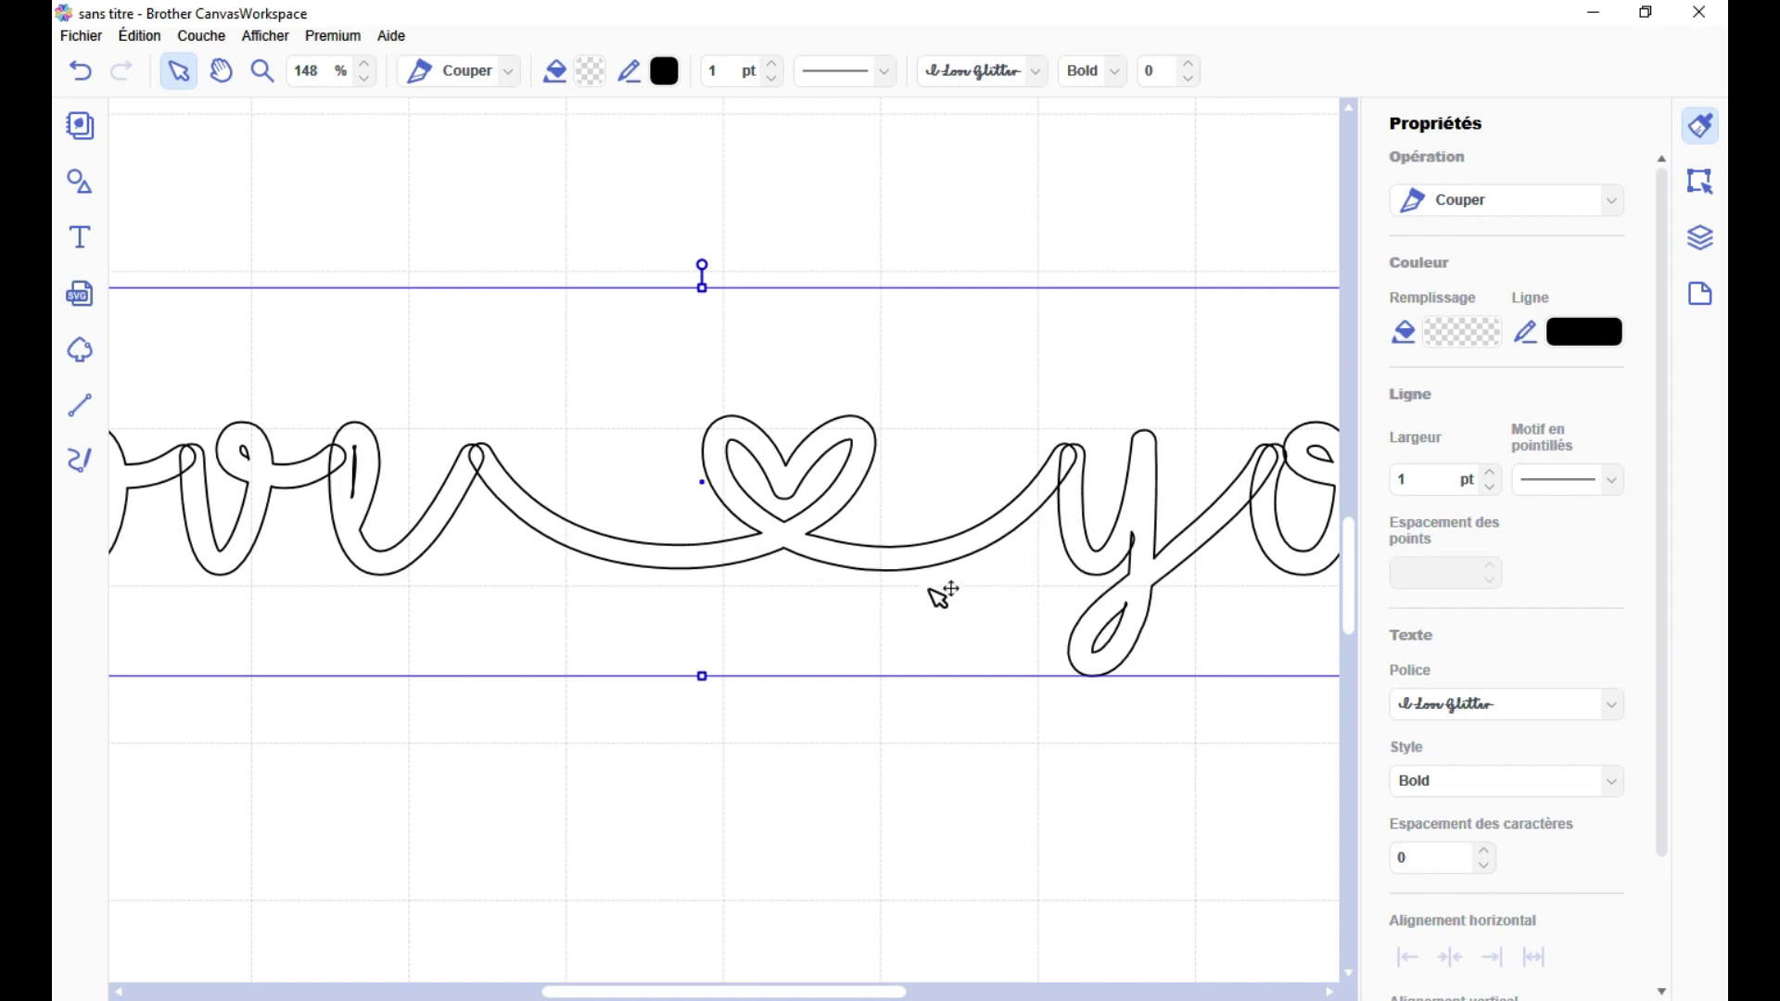
scroll(942, 596, down, 2)
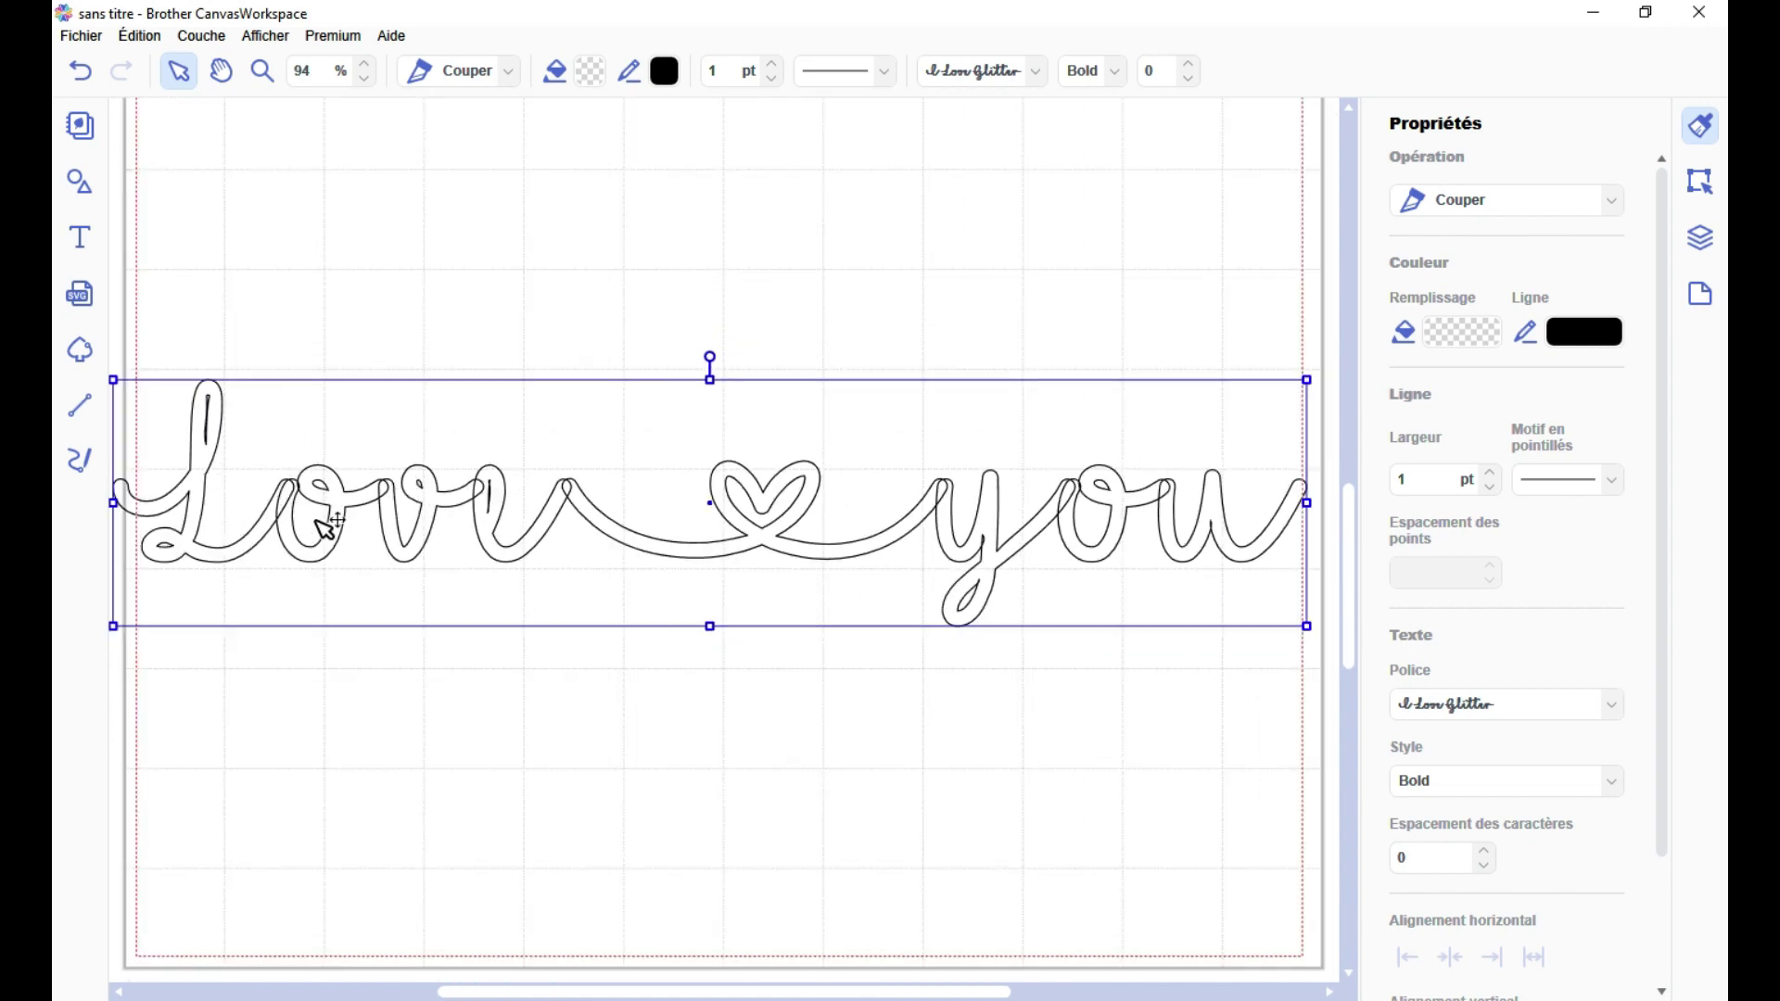
click(1701, 182)
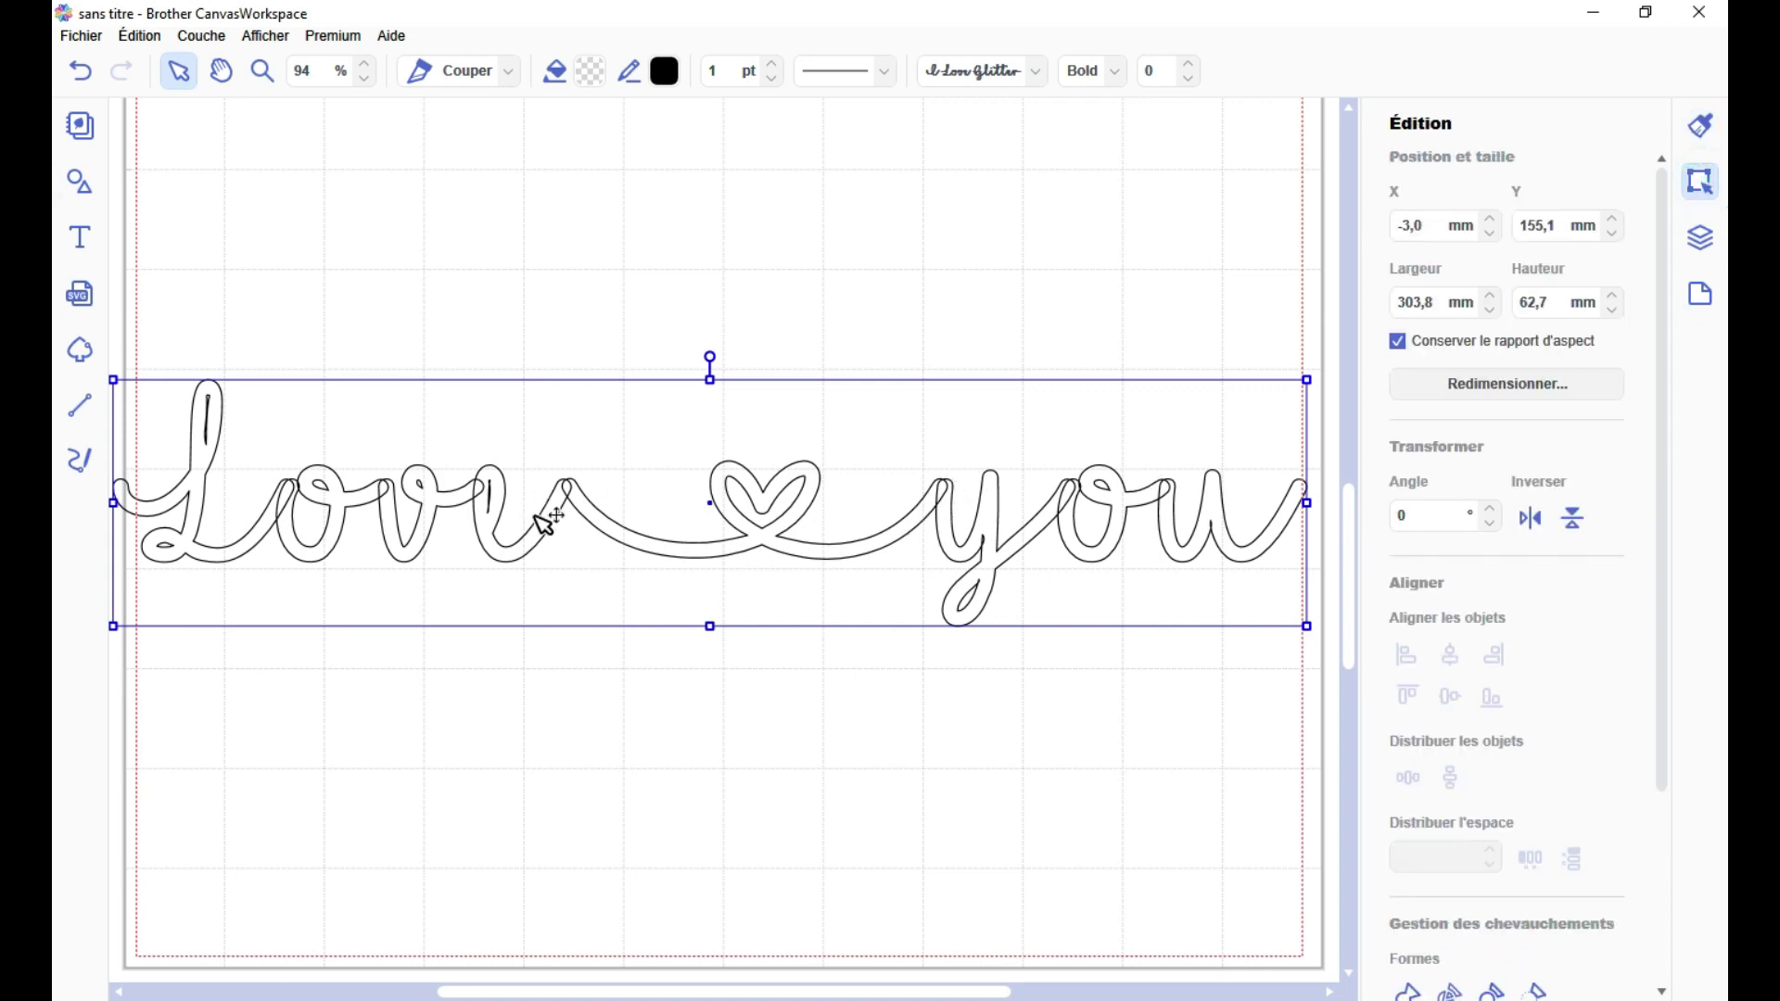
scroll(1378, 774, down, 5)
key(ctrl+z)
Step: Set the Love_you text's style to Regular and enlarge it in the upper part of the mat
click(1103, 71)
click(1127, 98)
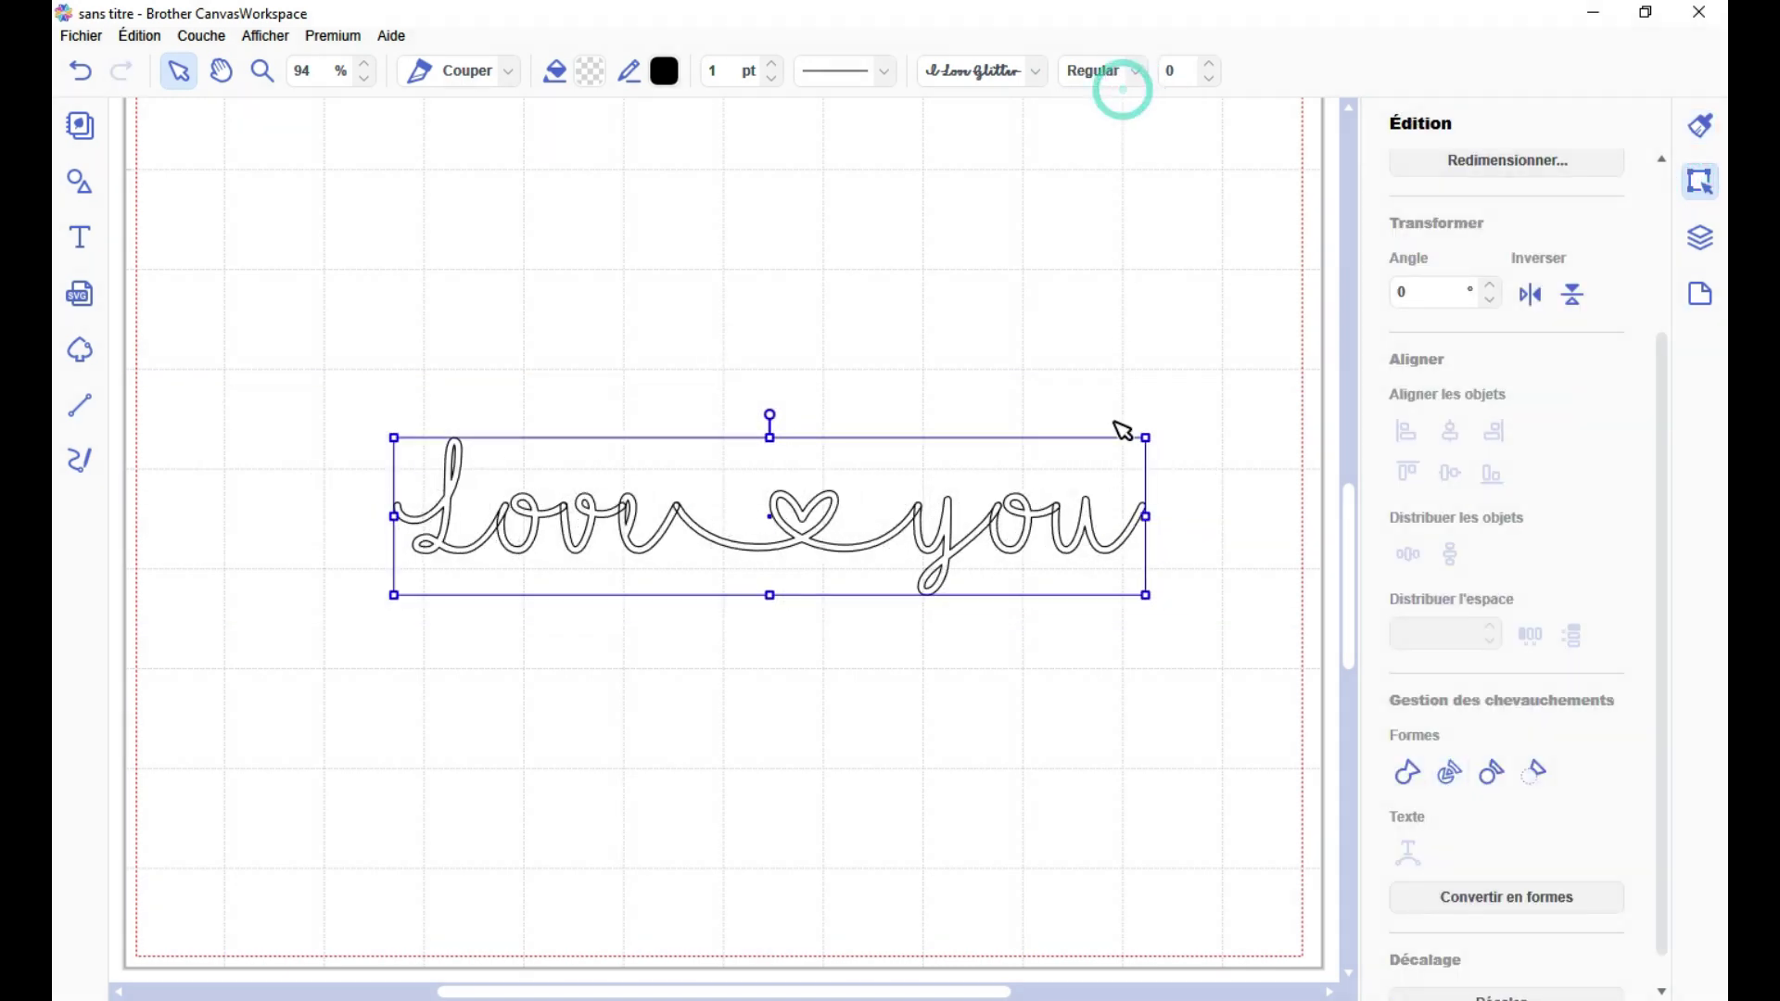
drag(391, 598, 227, 716)
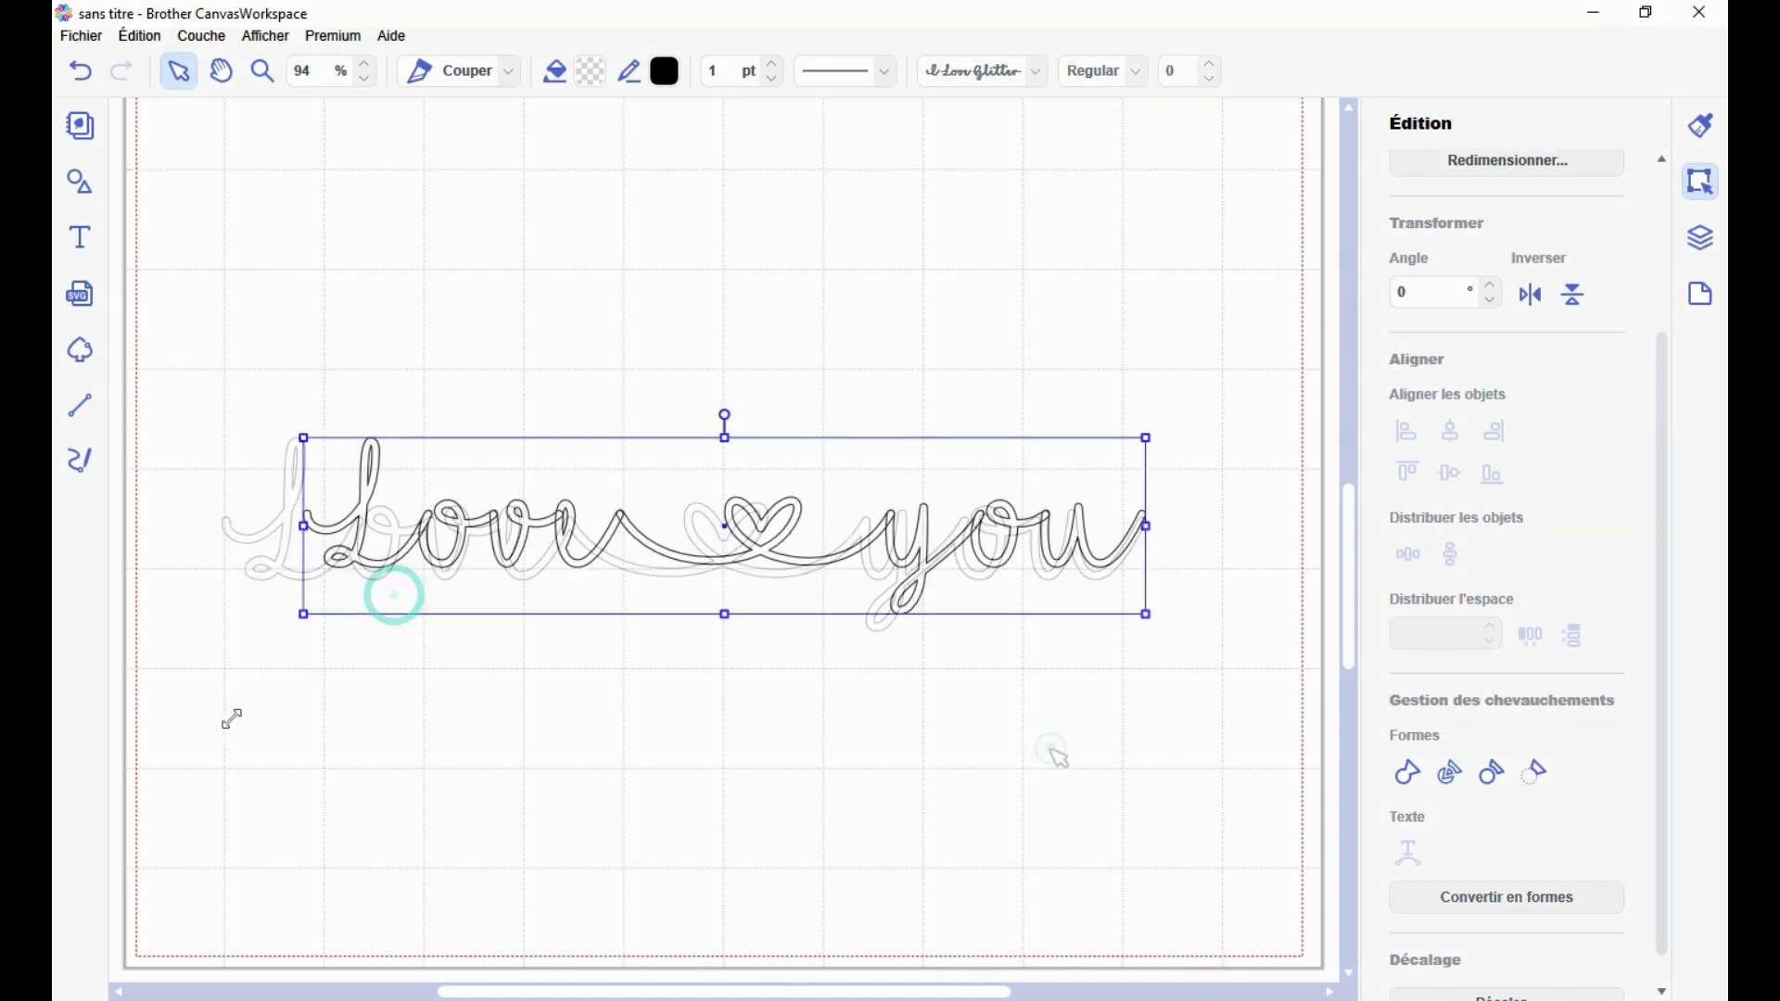
click(1053, 749)
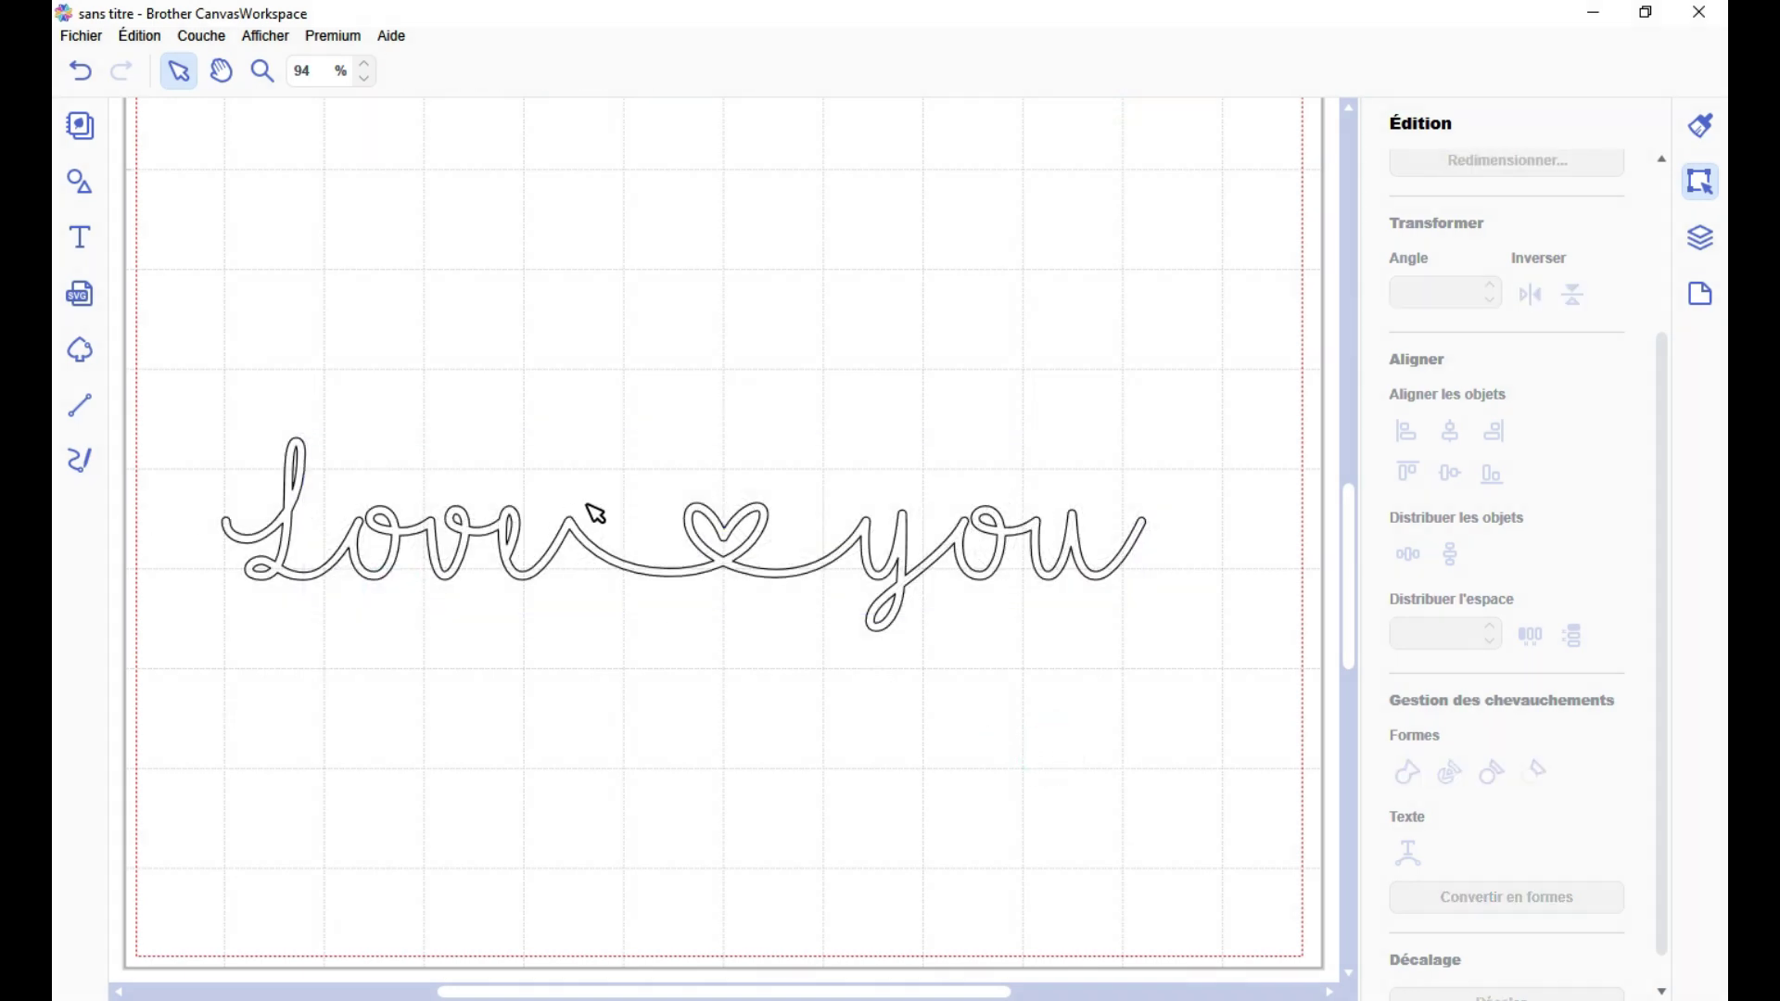
drag(596, 512, 648, 319)
Step: Add a second text reading Love_ below the Love_you text, using the underscore as the heart connector
click(79, 238)
click(457, 611)
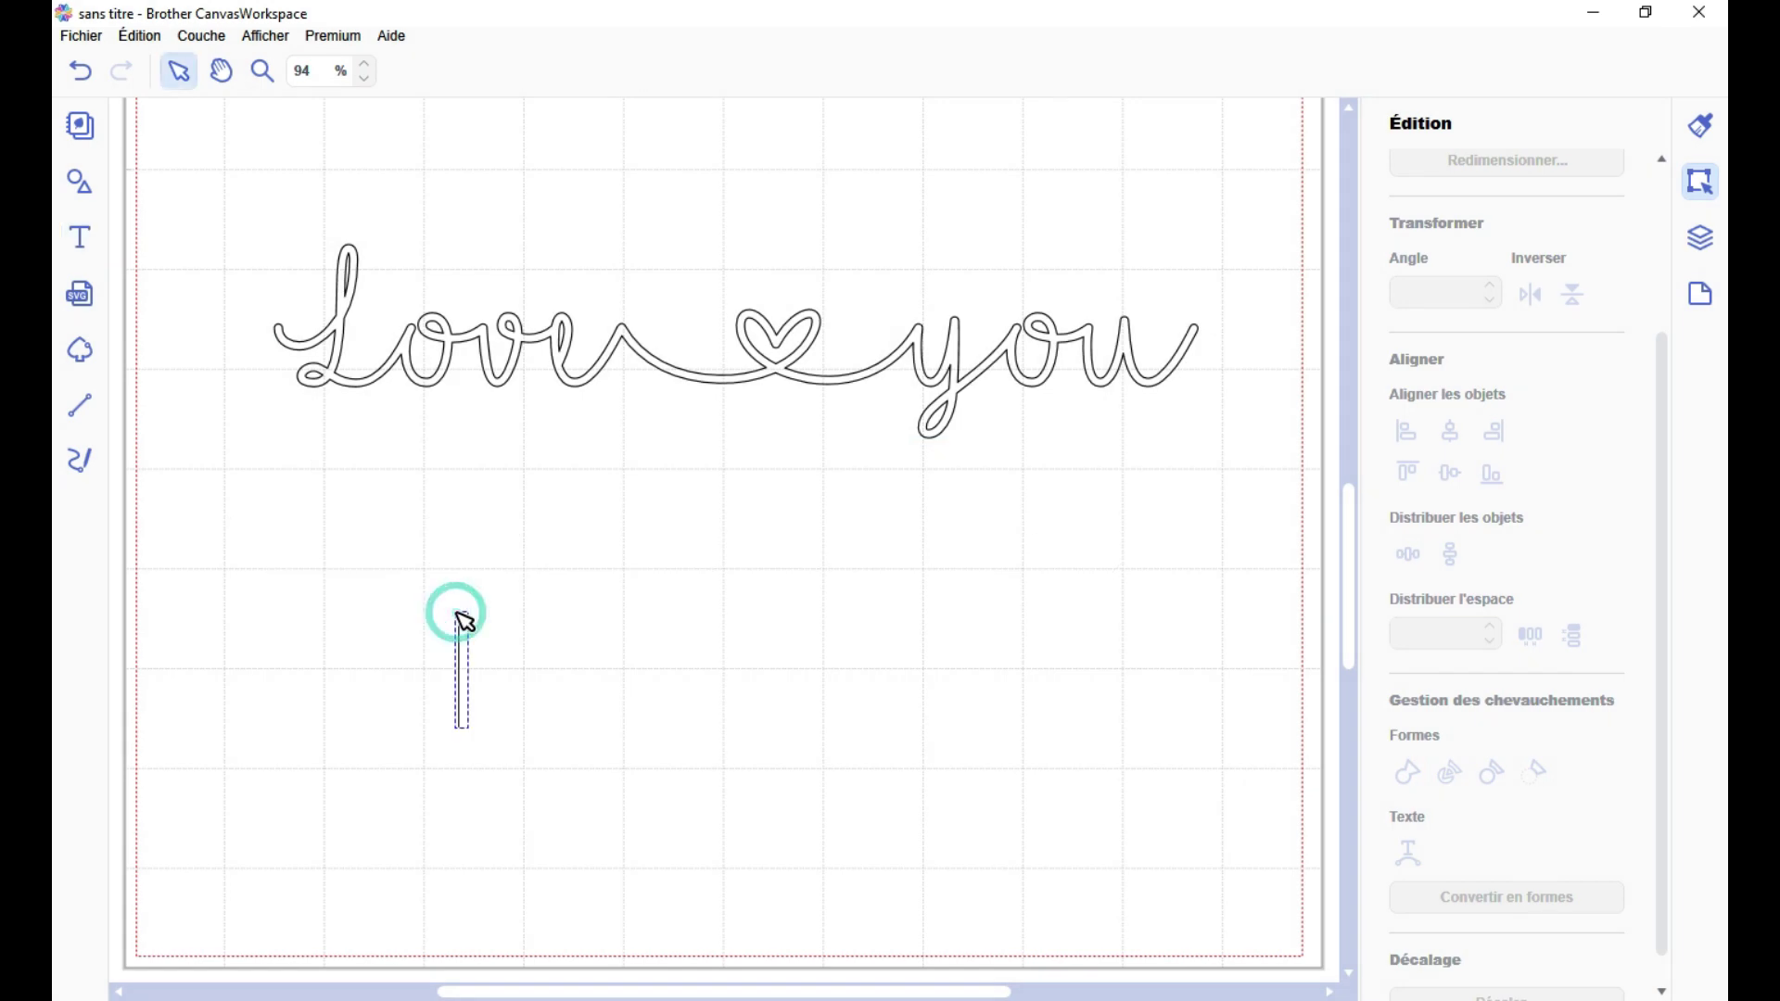
text(Love)
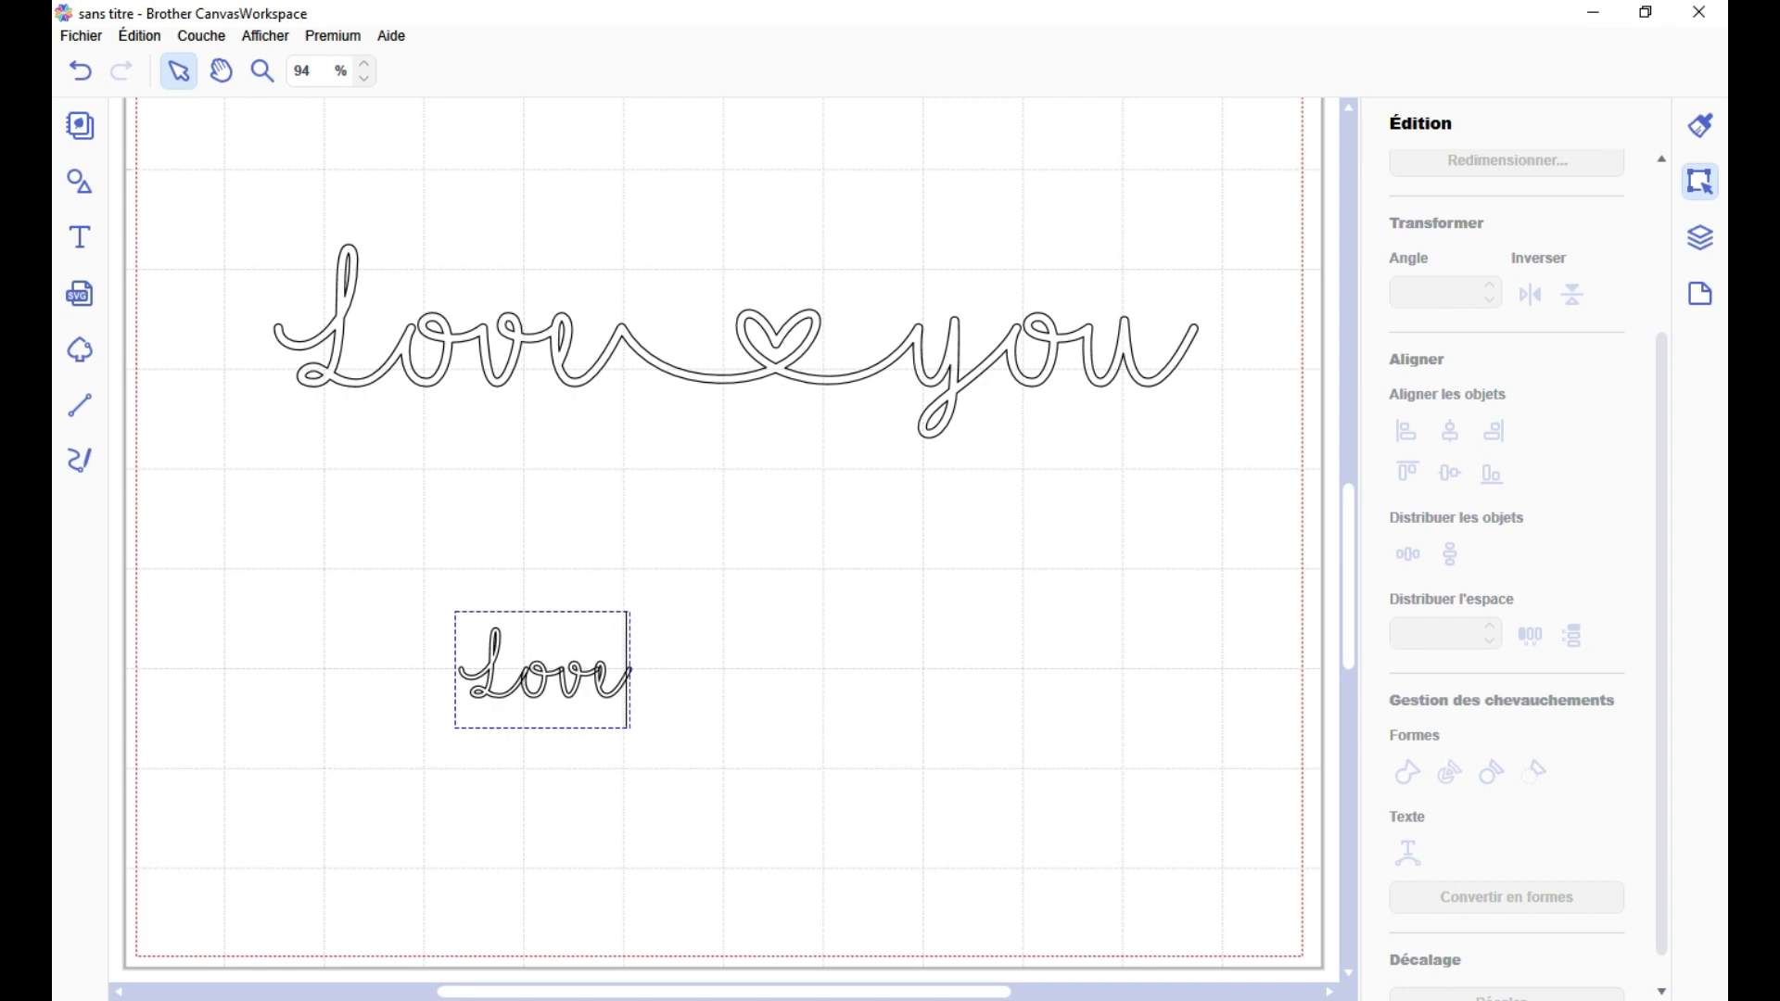
text(#)
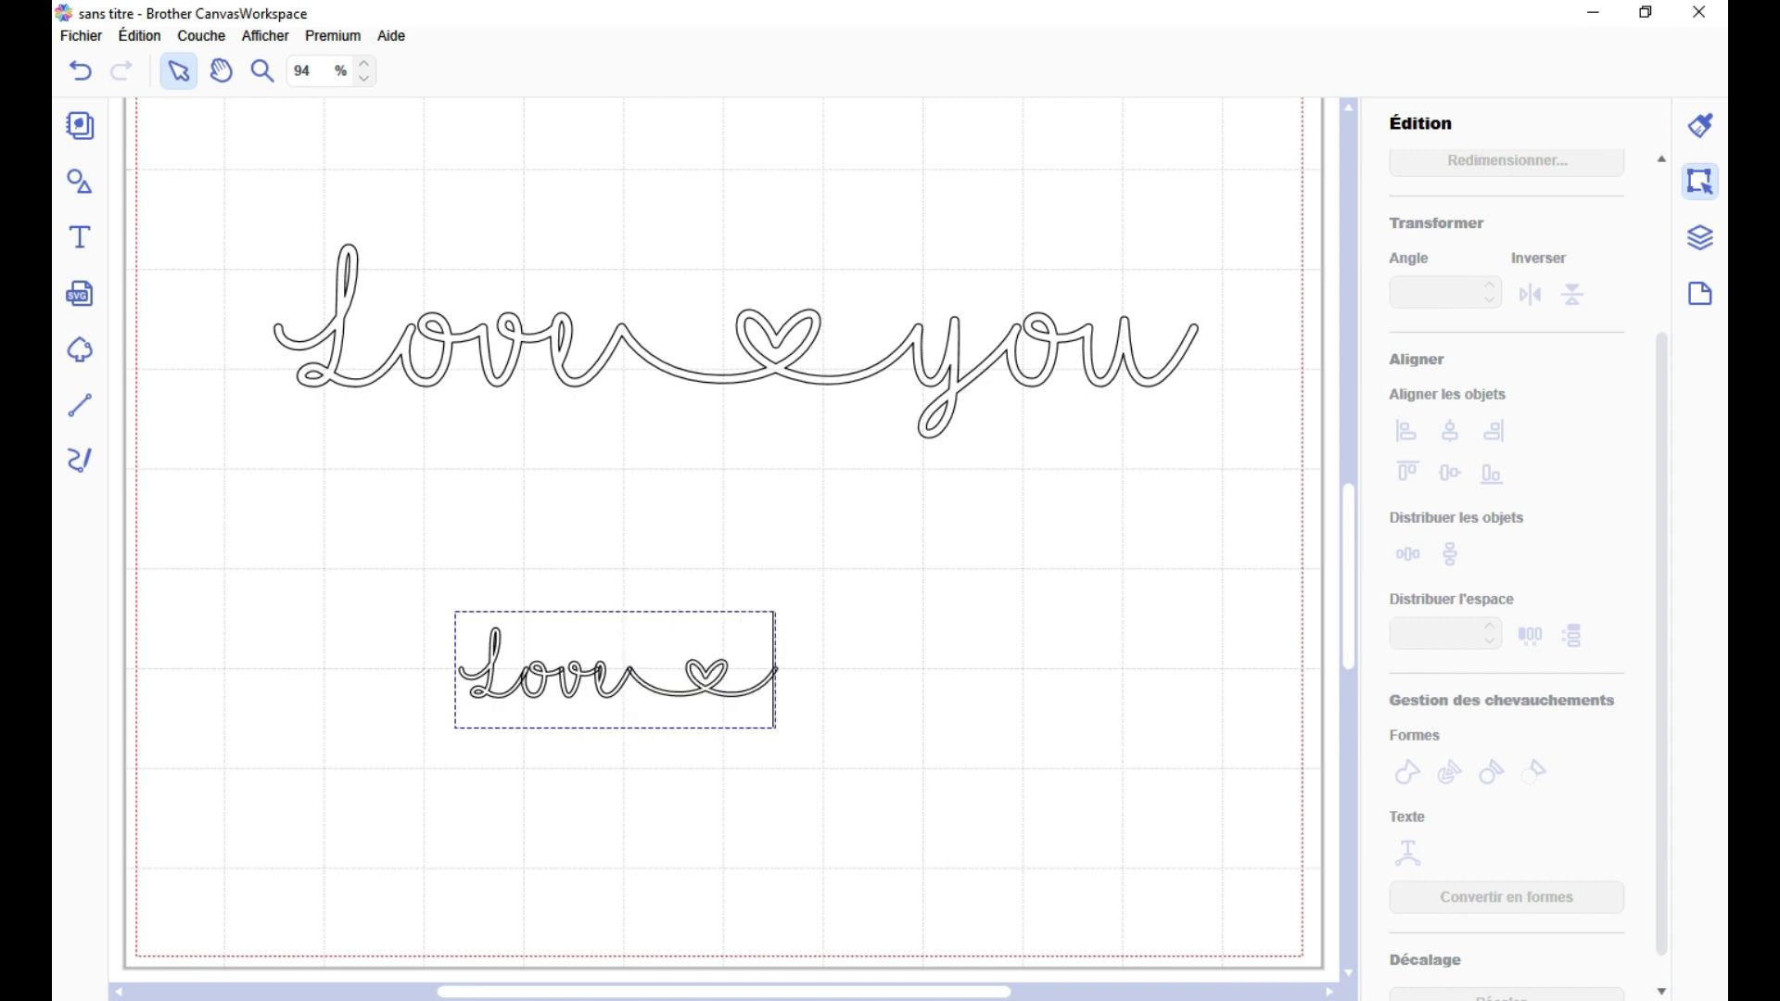
Step: Try a hyphen instead of the heart connector after Love, then remove it
key(BackSpace)
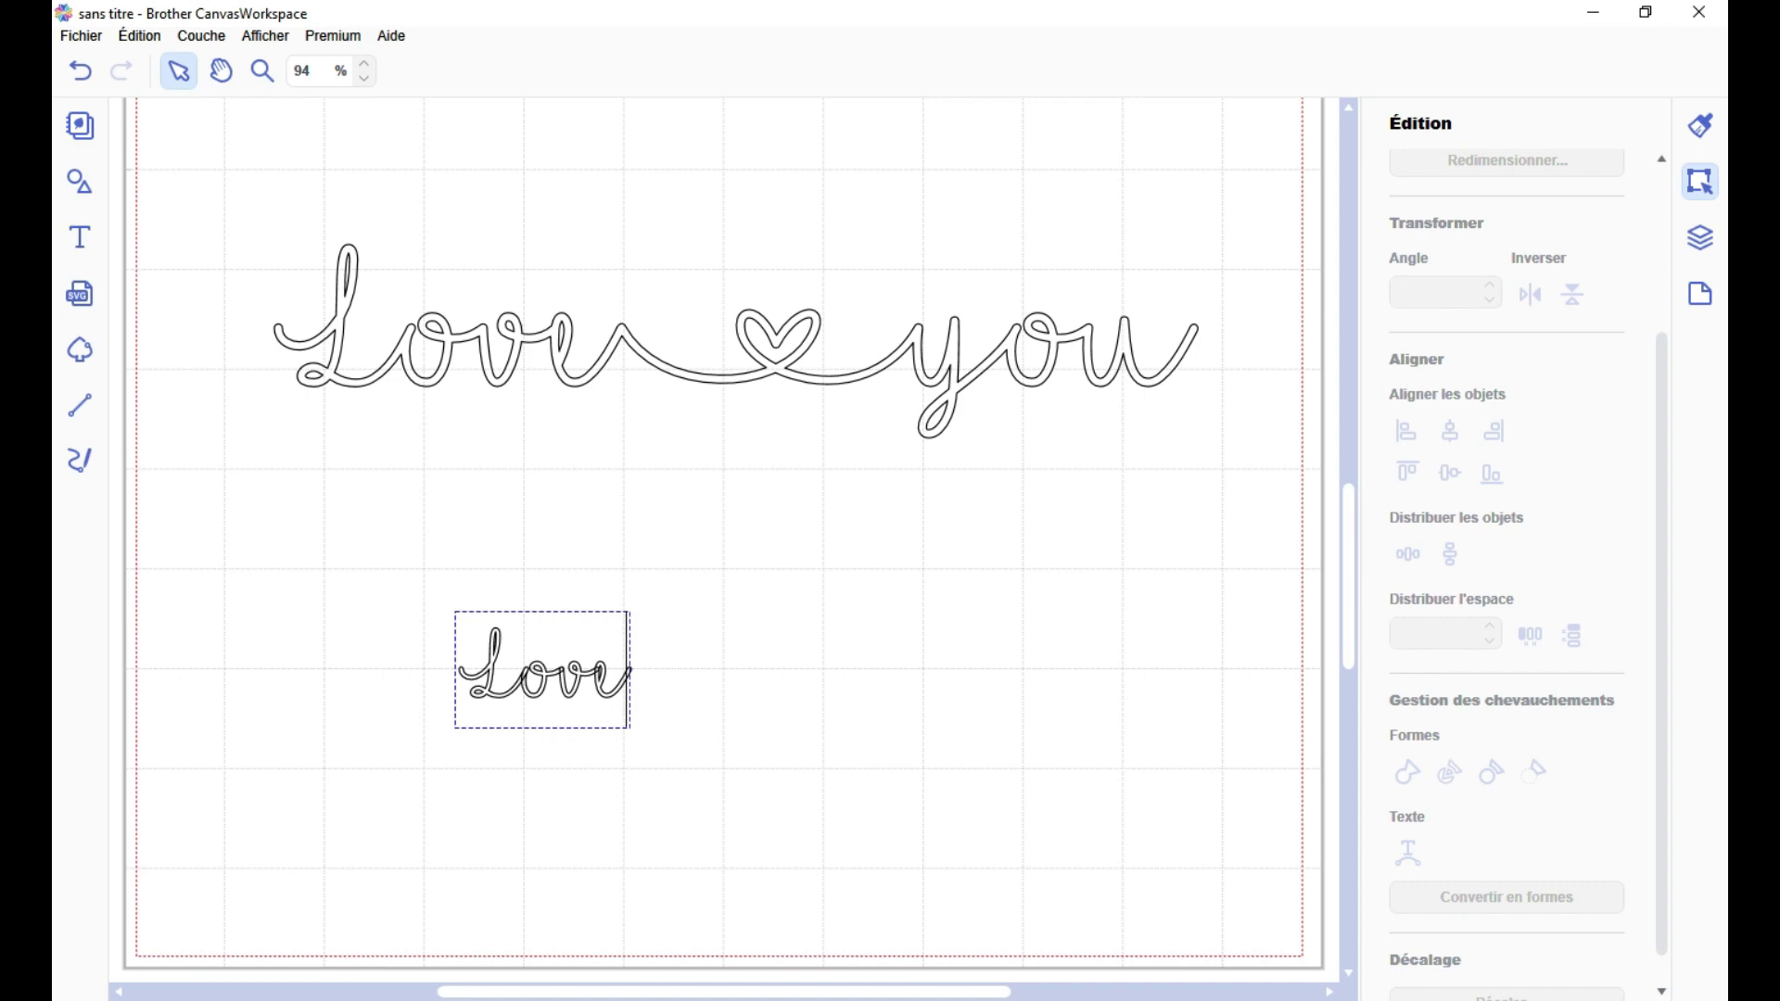
text(-)
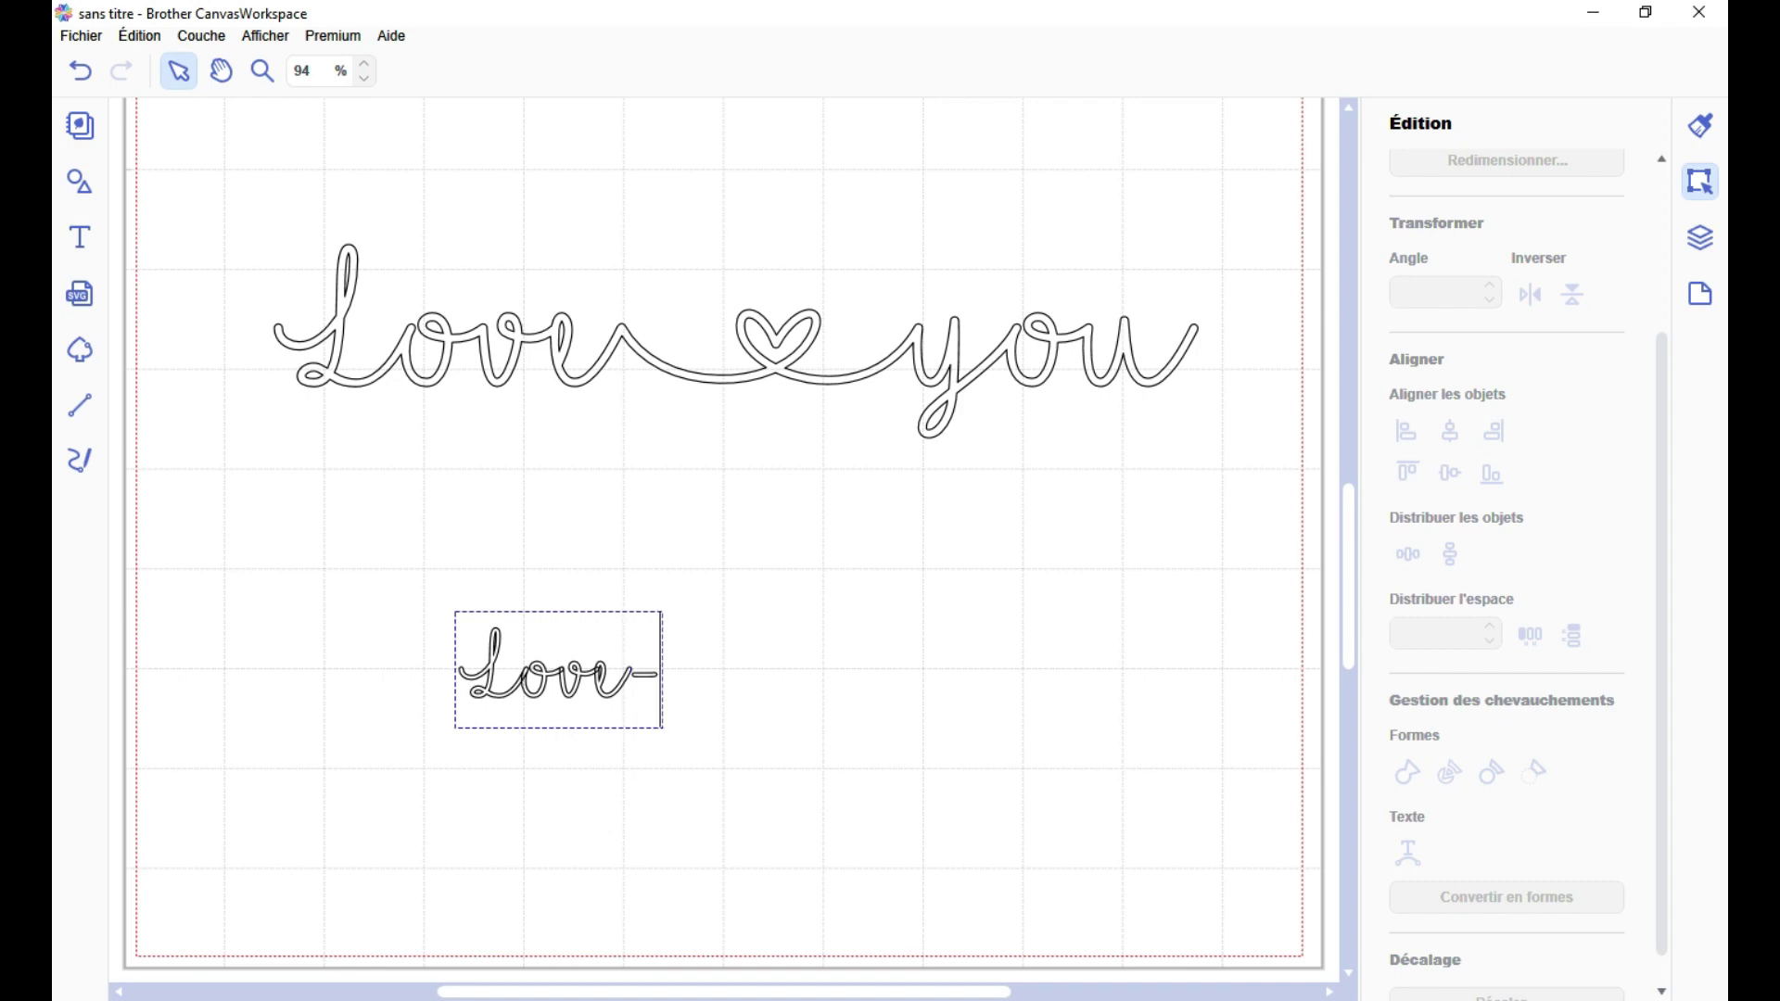
key(BackSpace)
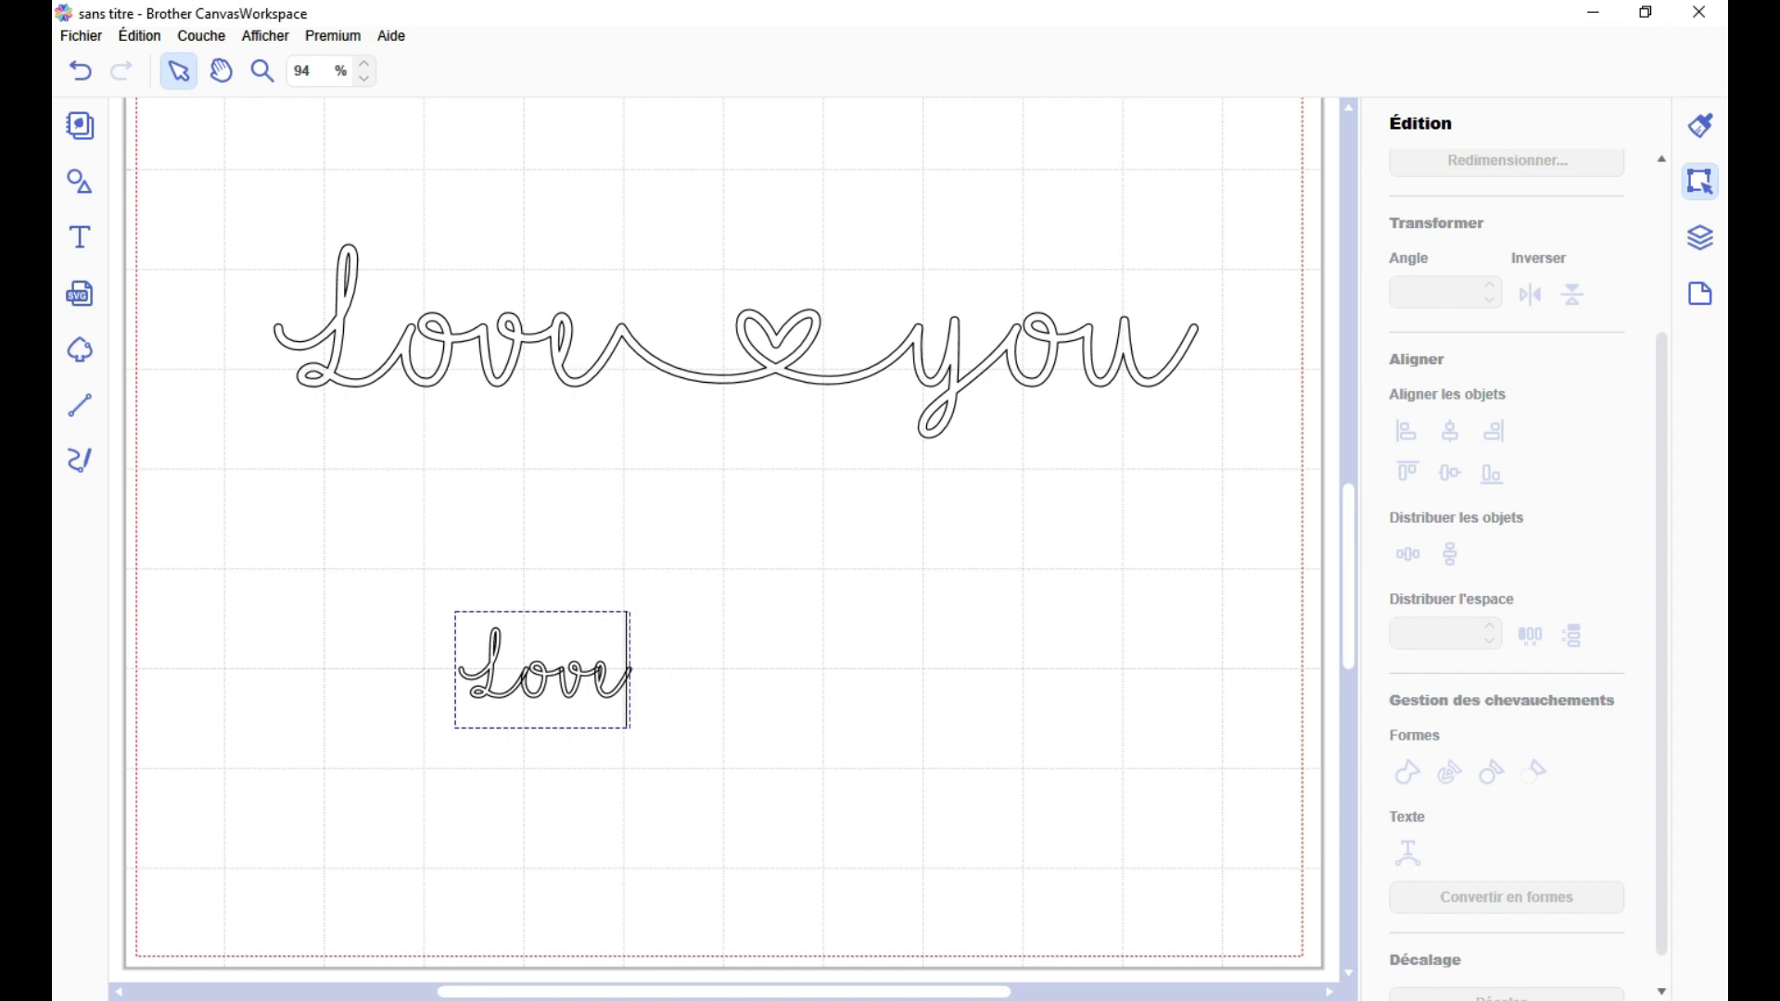
Step: Test the digits 8965 and the heart connector in turn after Love, deleting each one
text(8965)
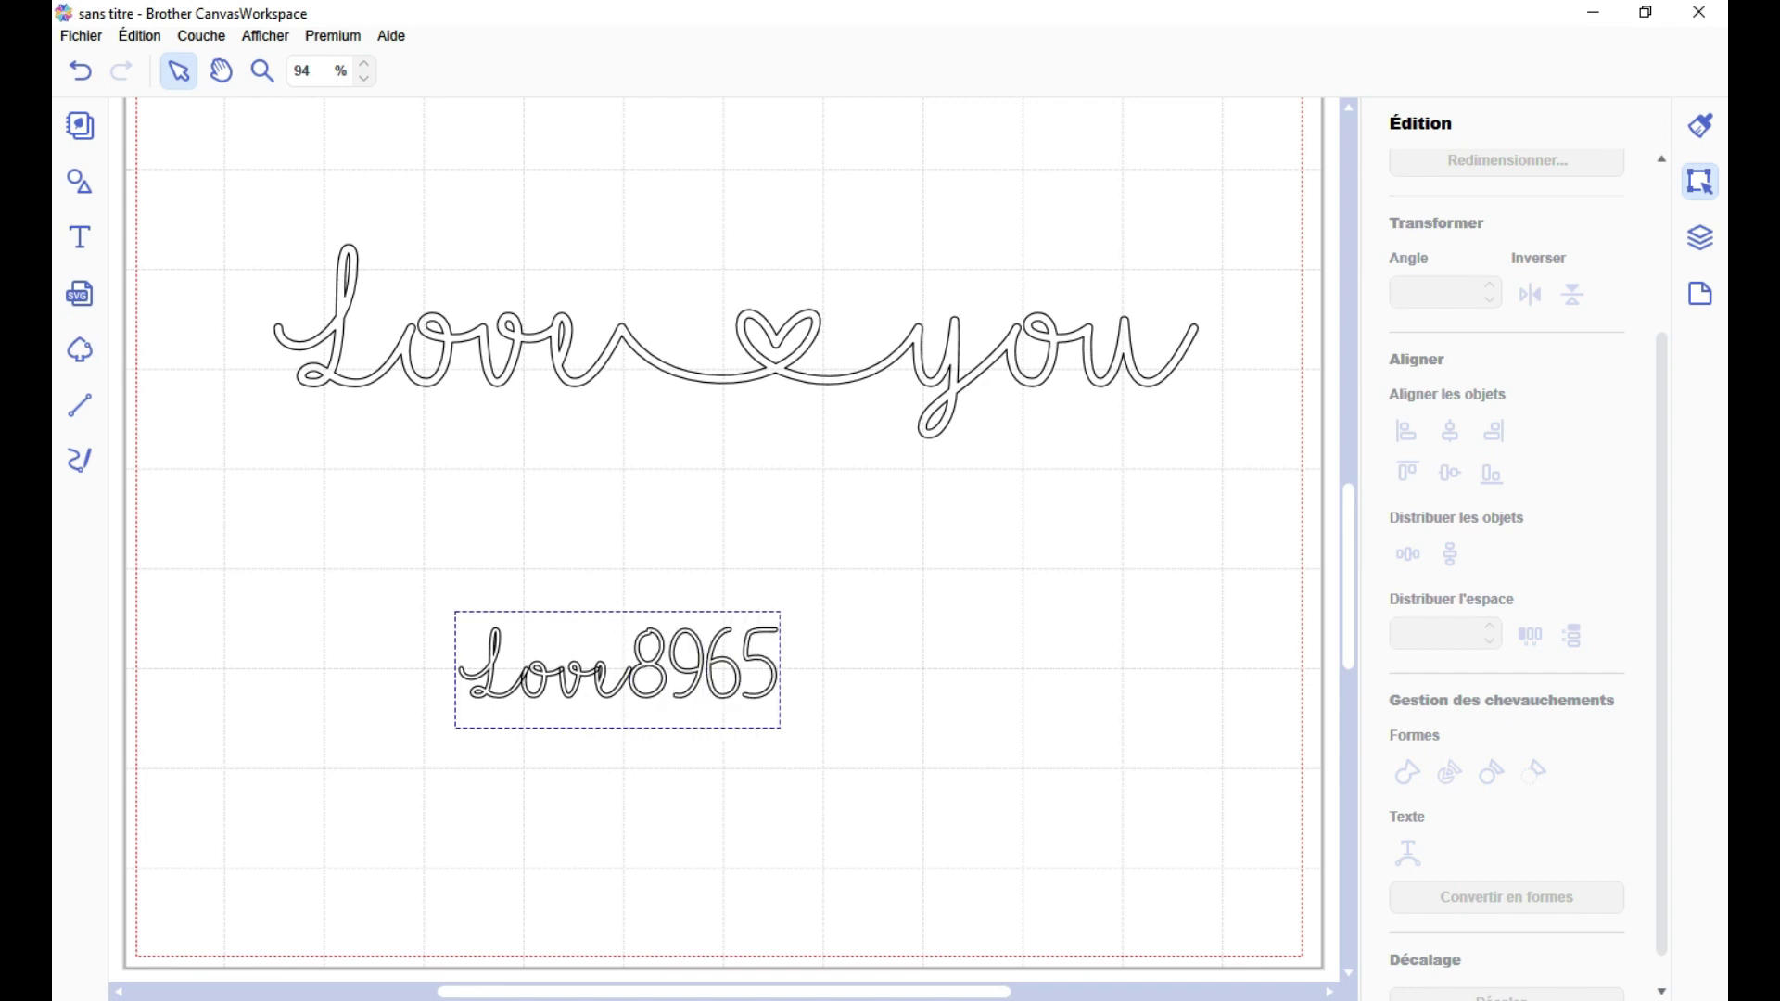
key(BackSpace)
key(BackSpace)
key(BackSpace)
key(BackSpace)
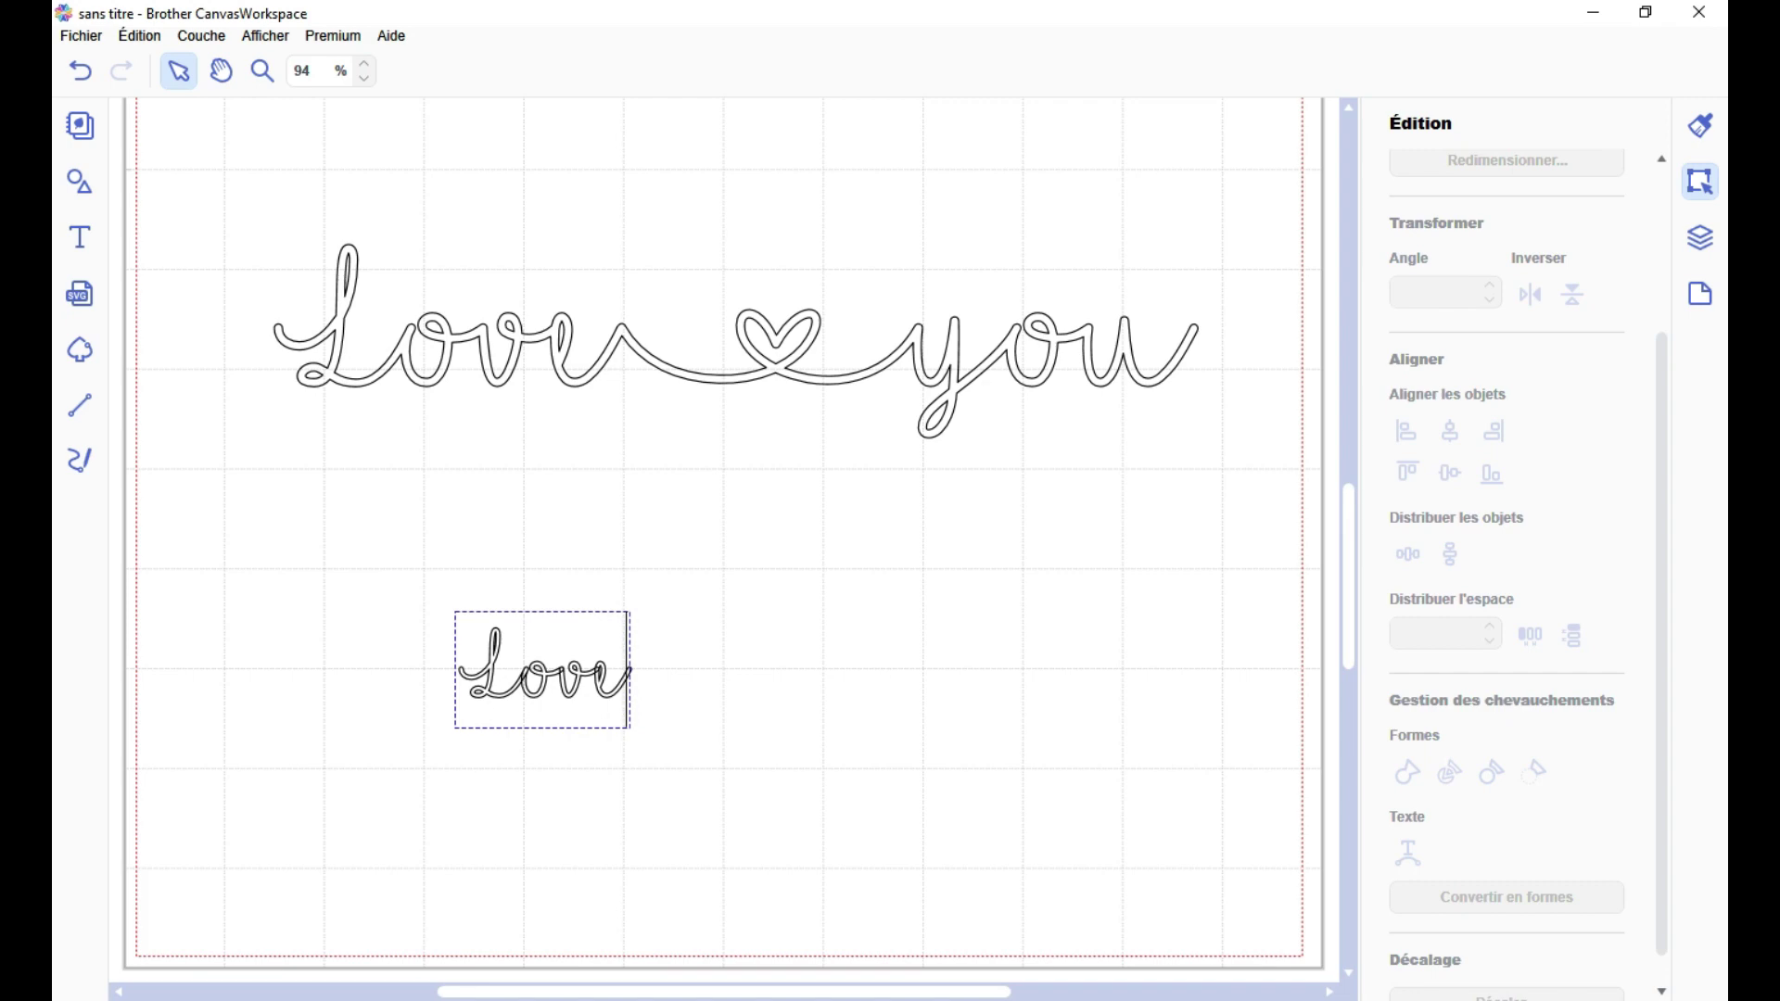
text(♥)
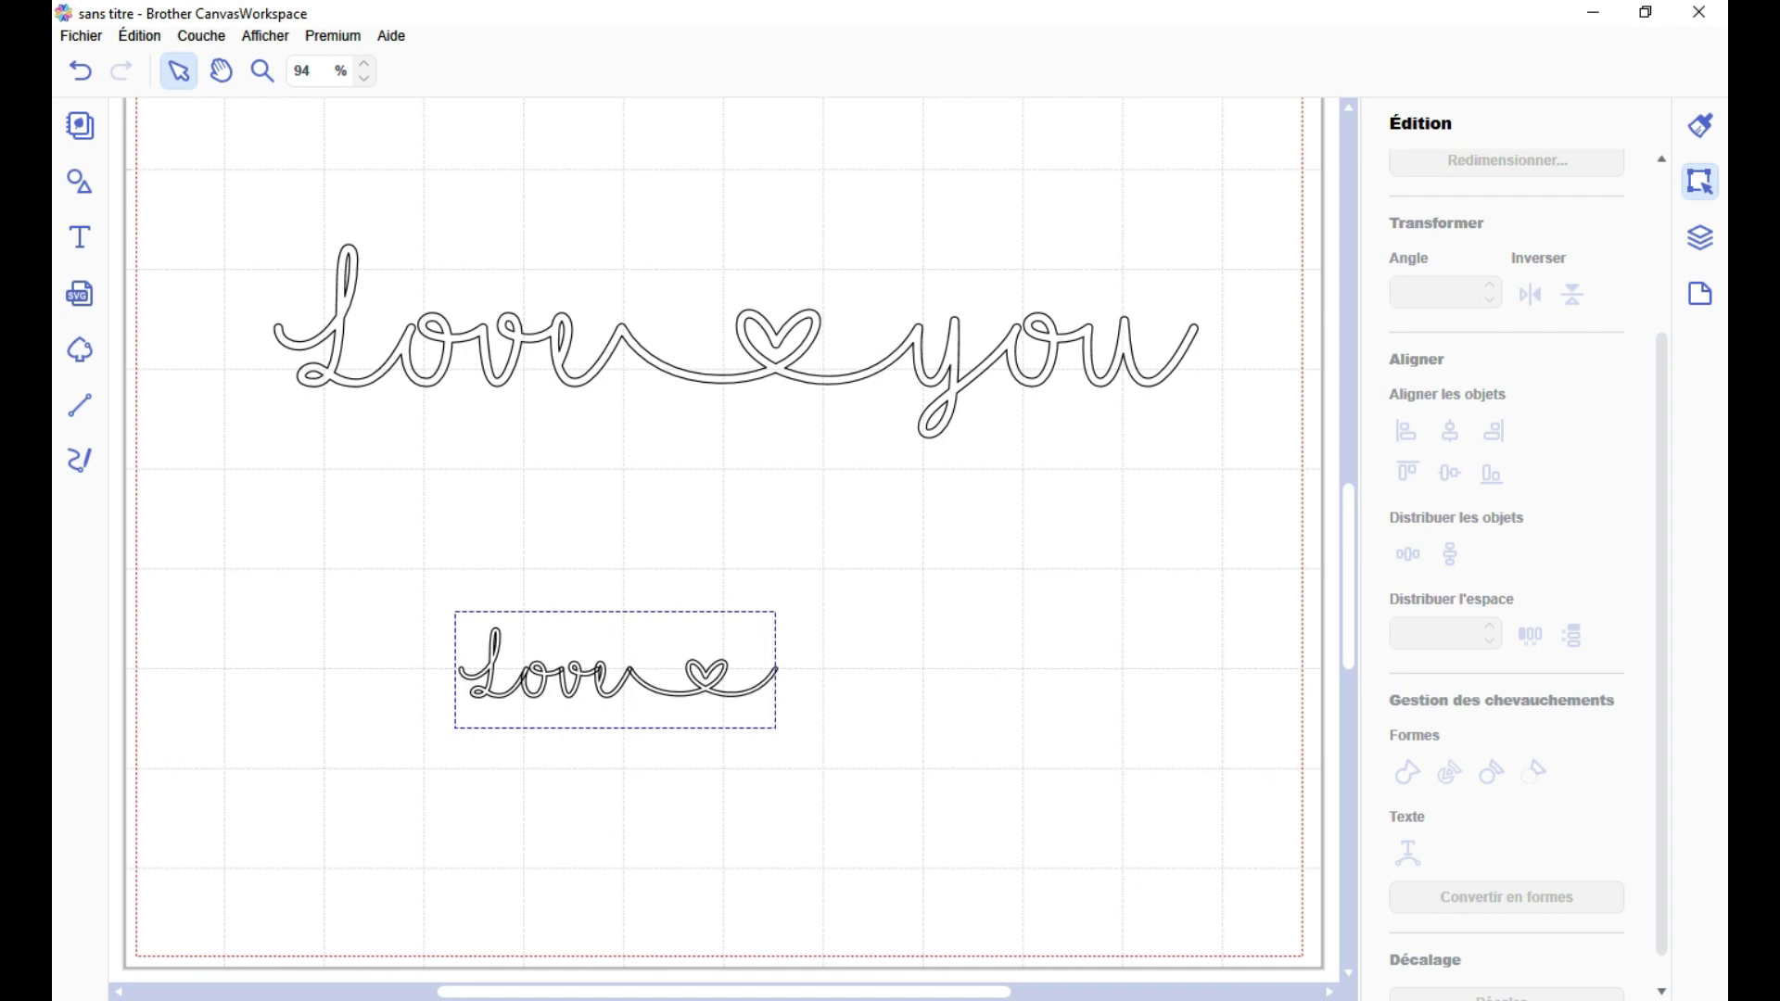
key(BackSpace)
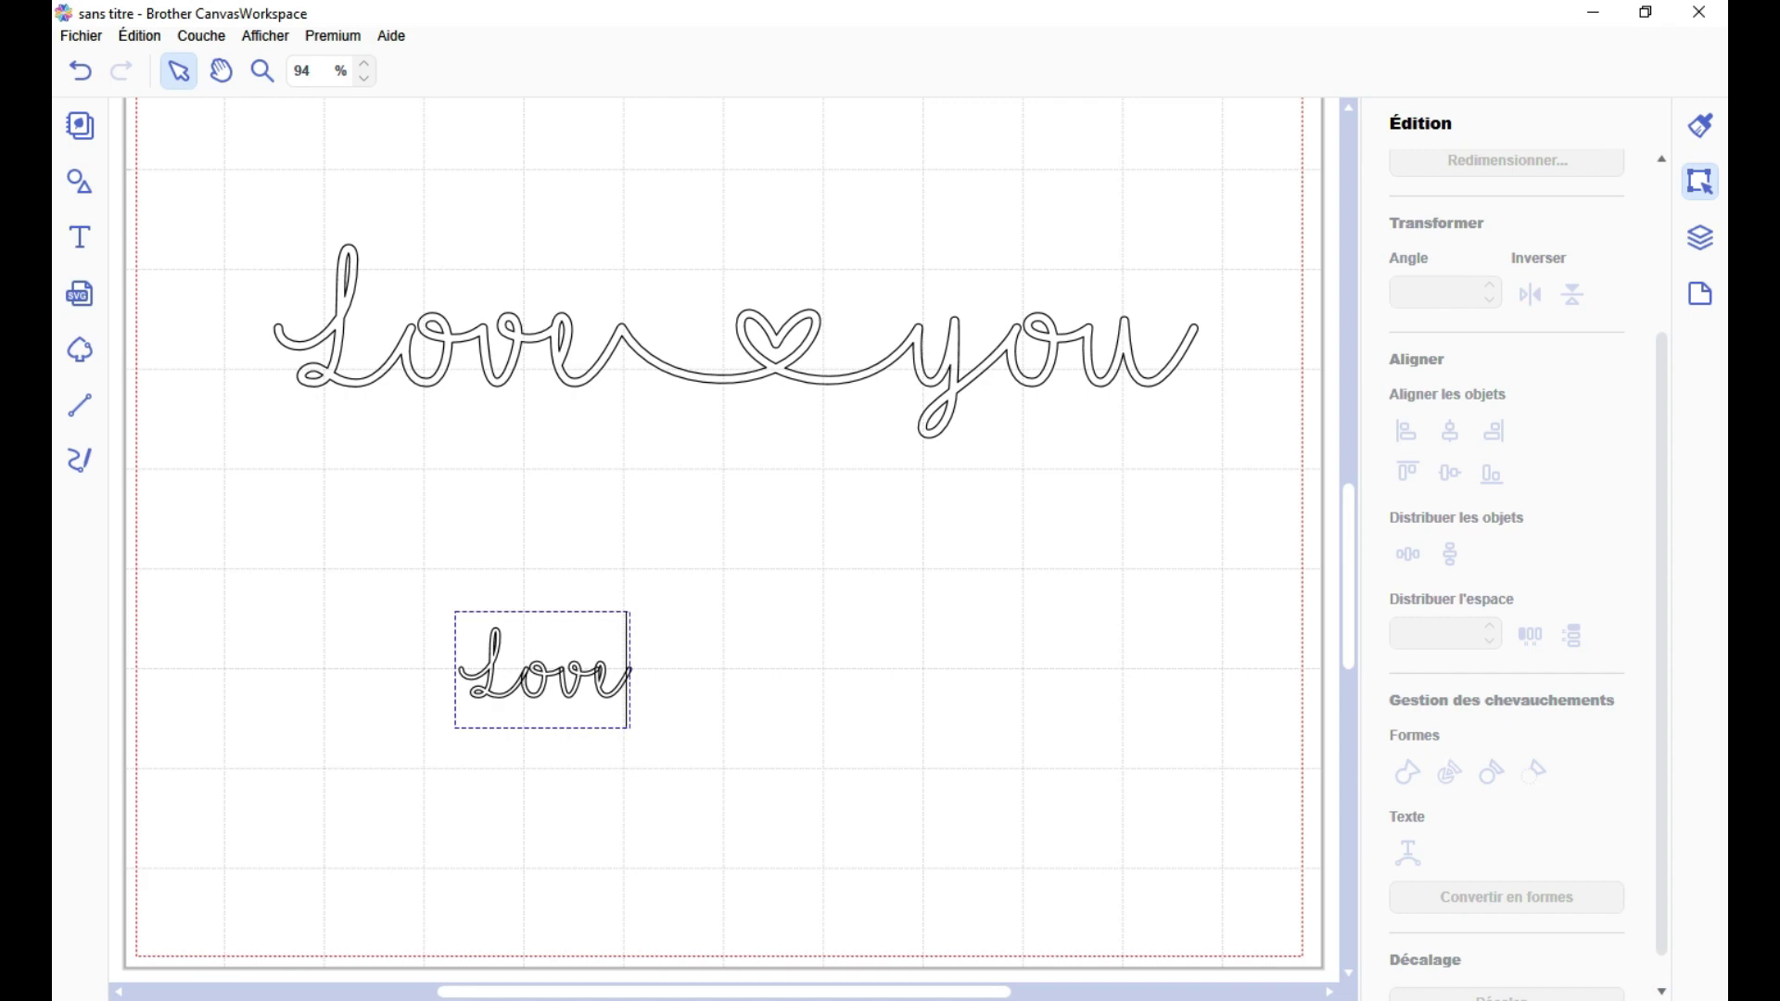
Step: Test an uppercase W and a lowercase w in turn after Love, deleting each one
text(W)
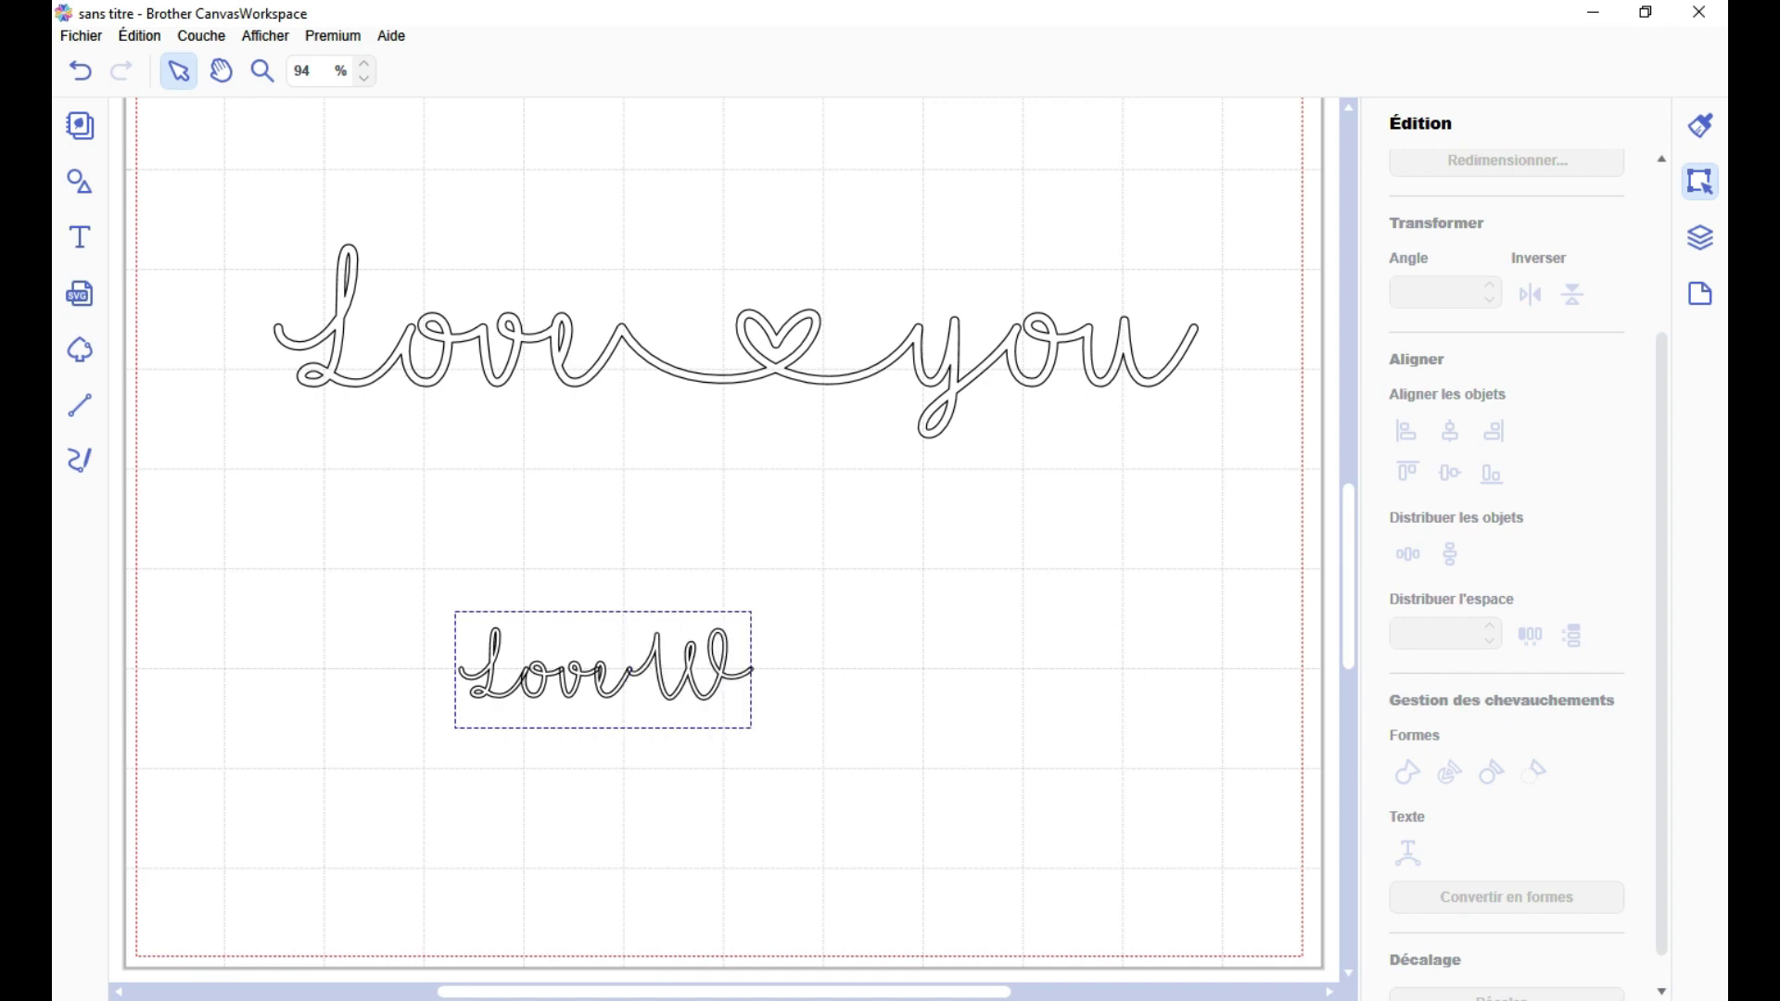
key(BackSpace)
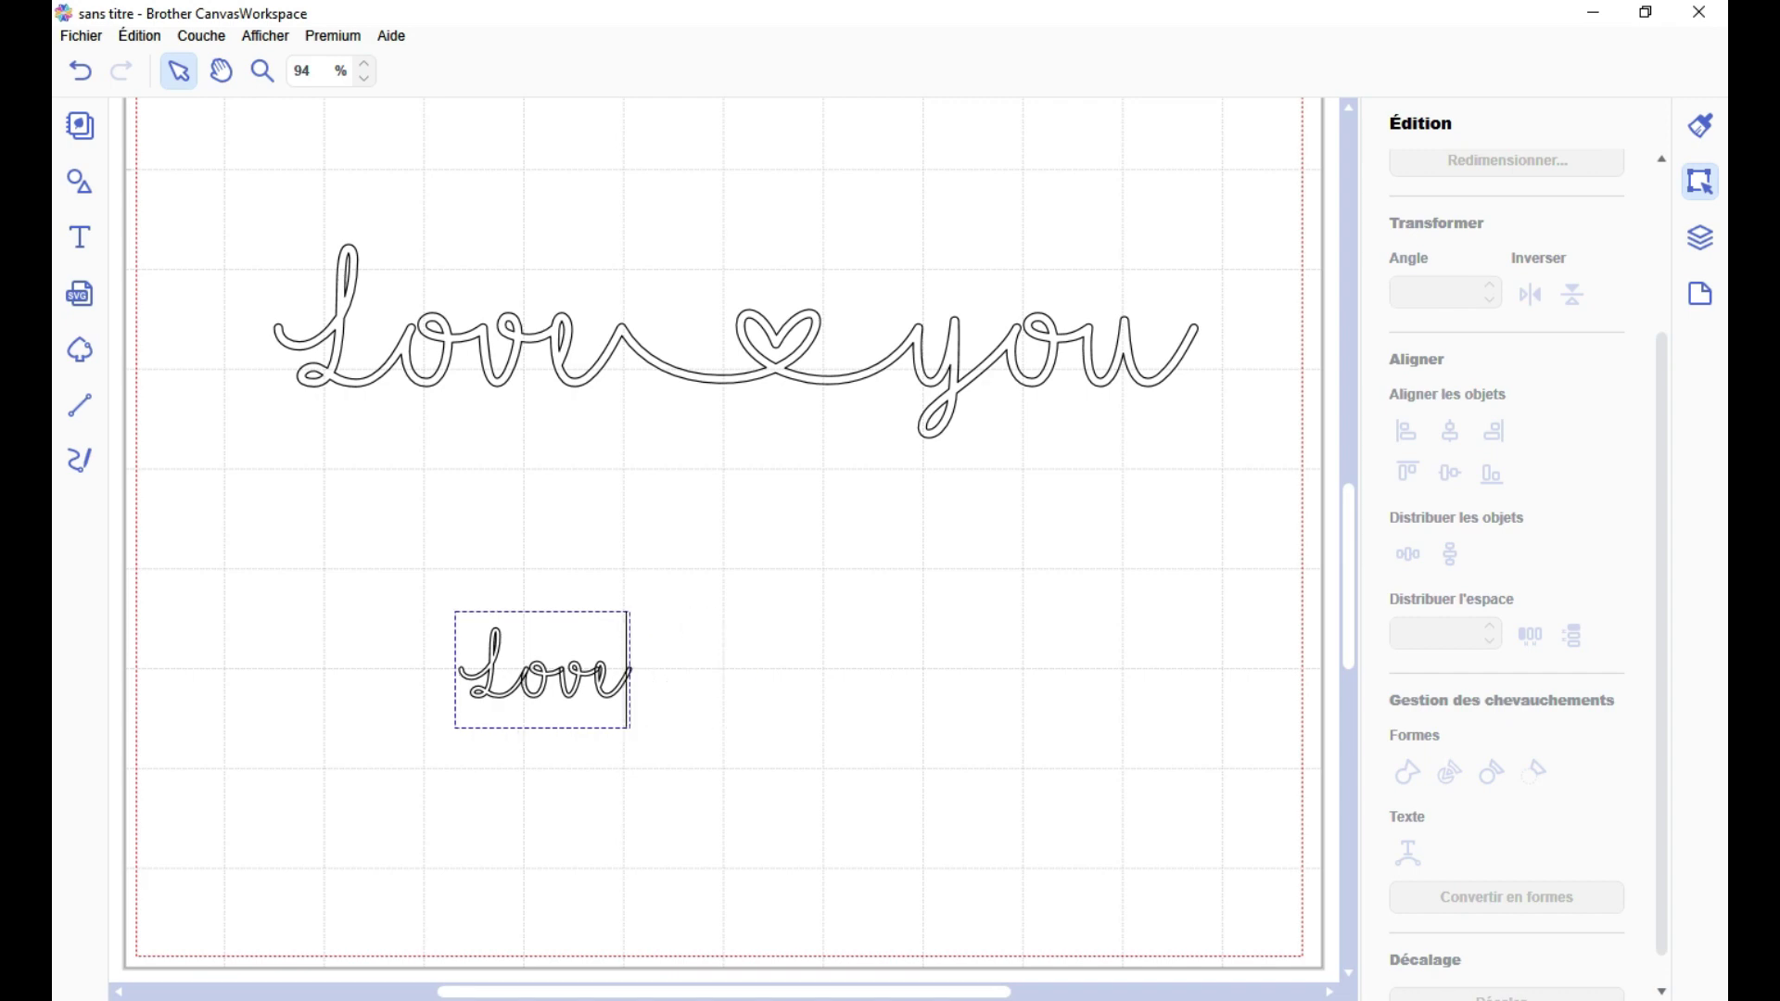
text(w)
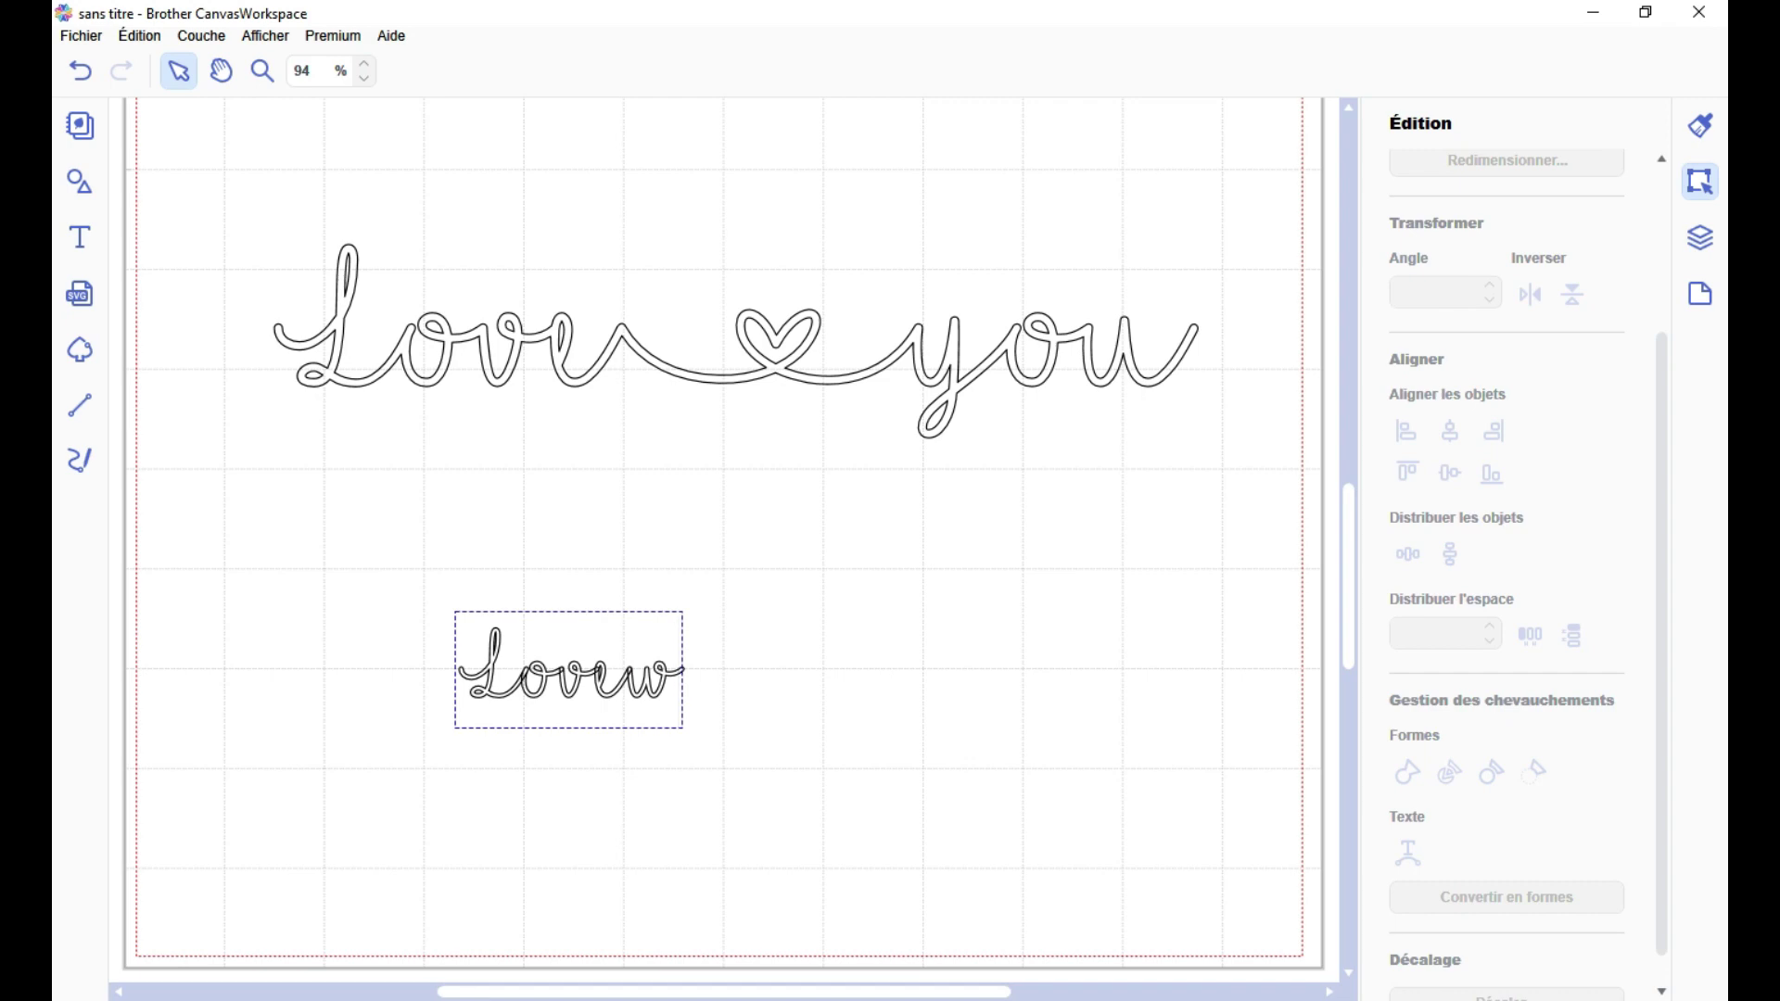
key(BackSpace)
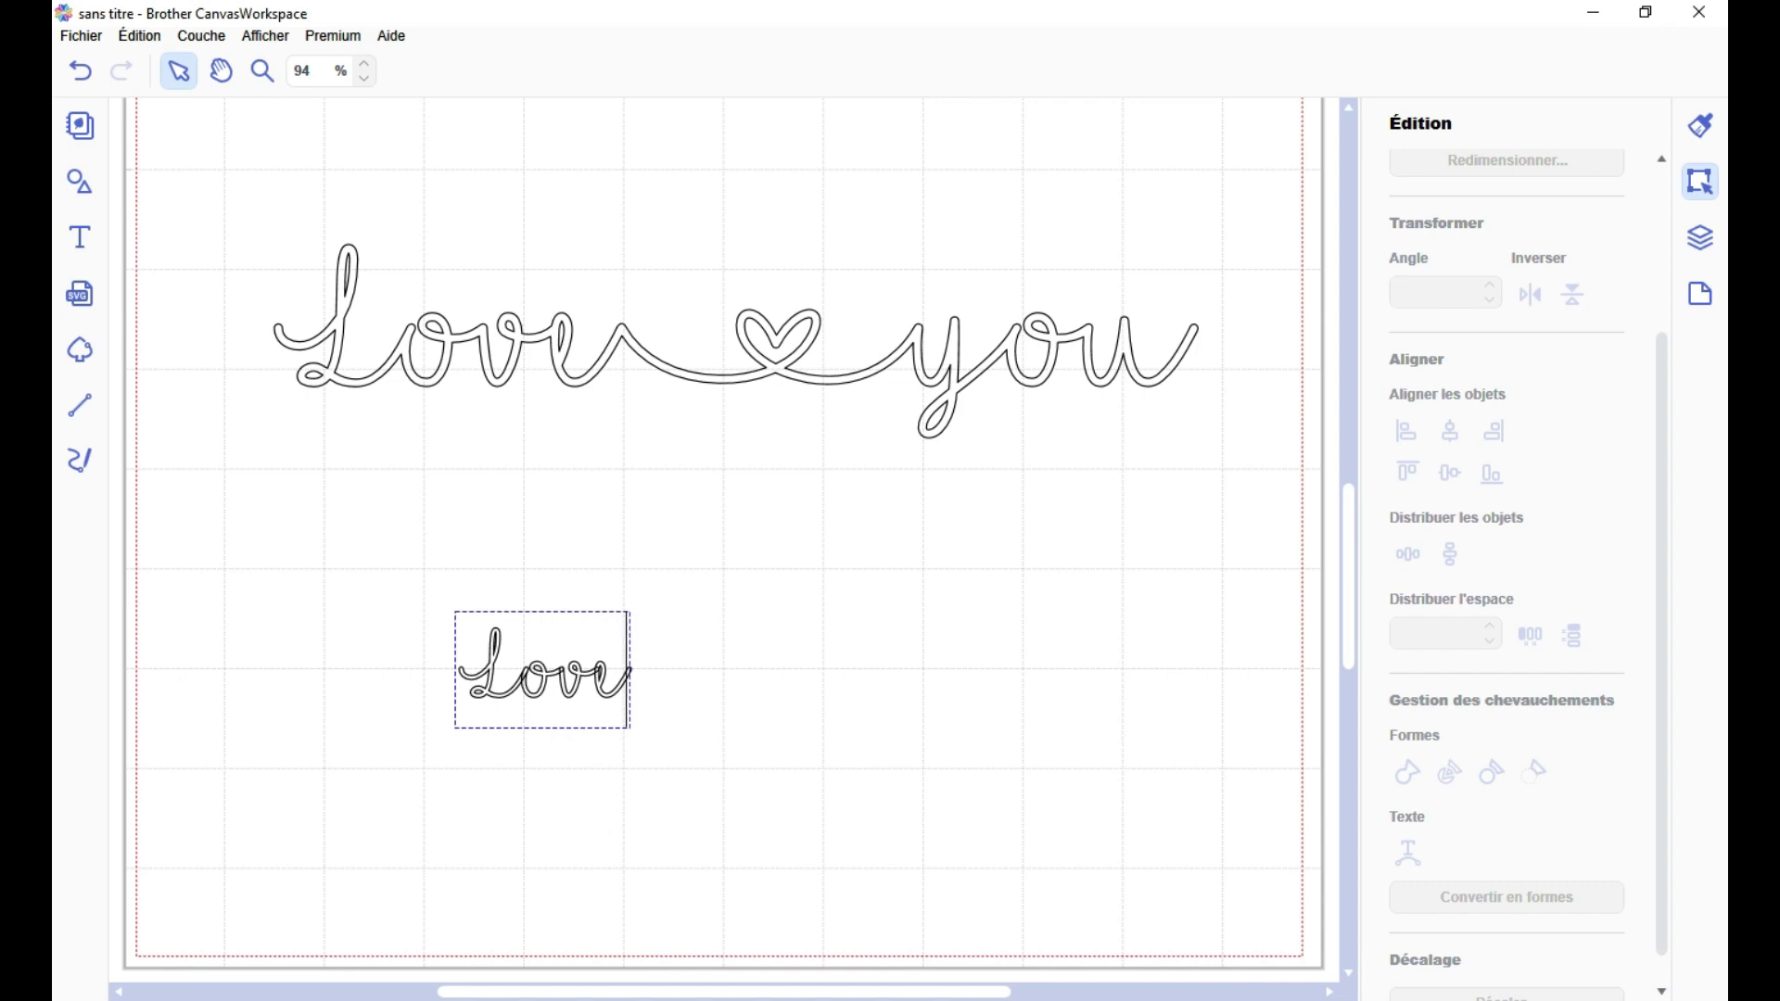
Step: Test the letters WMDLGff after Love, then delete them
text(WMDLGff)
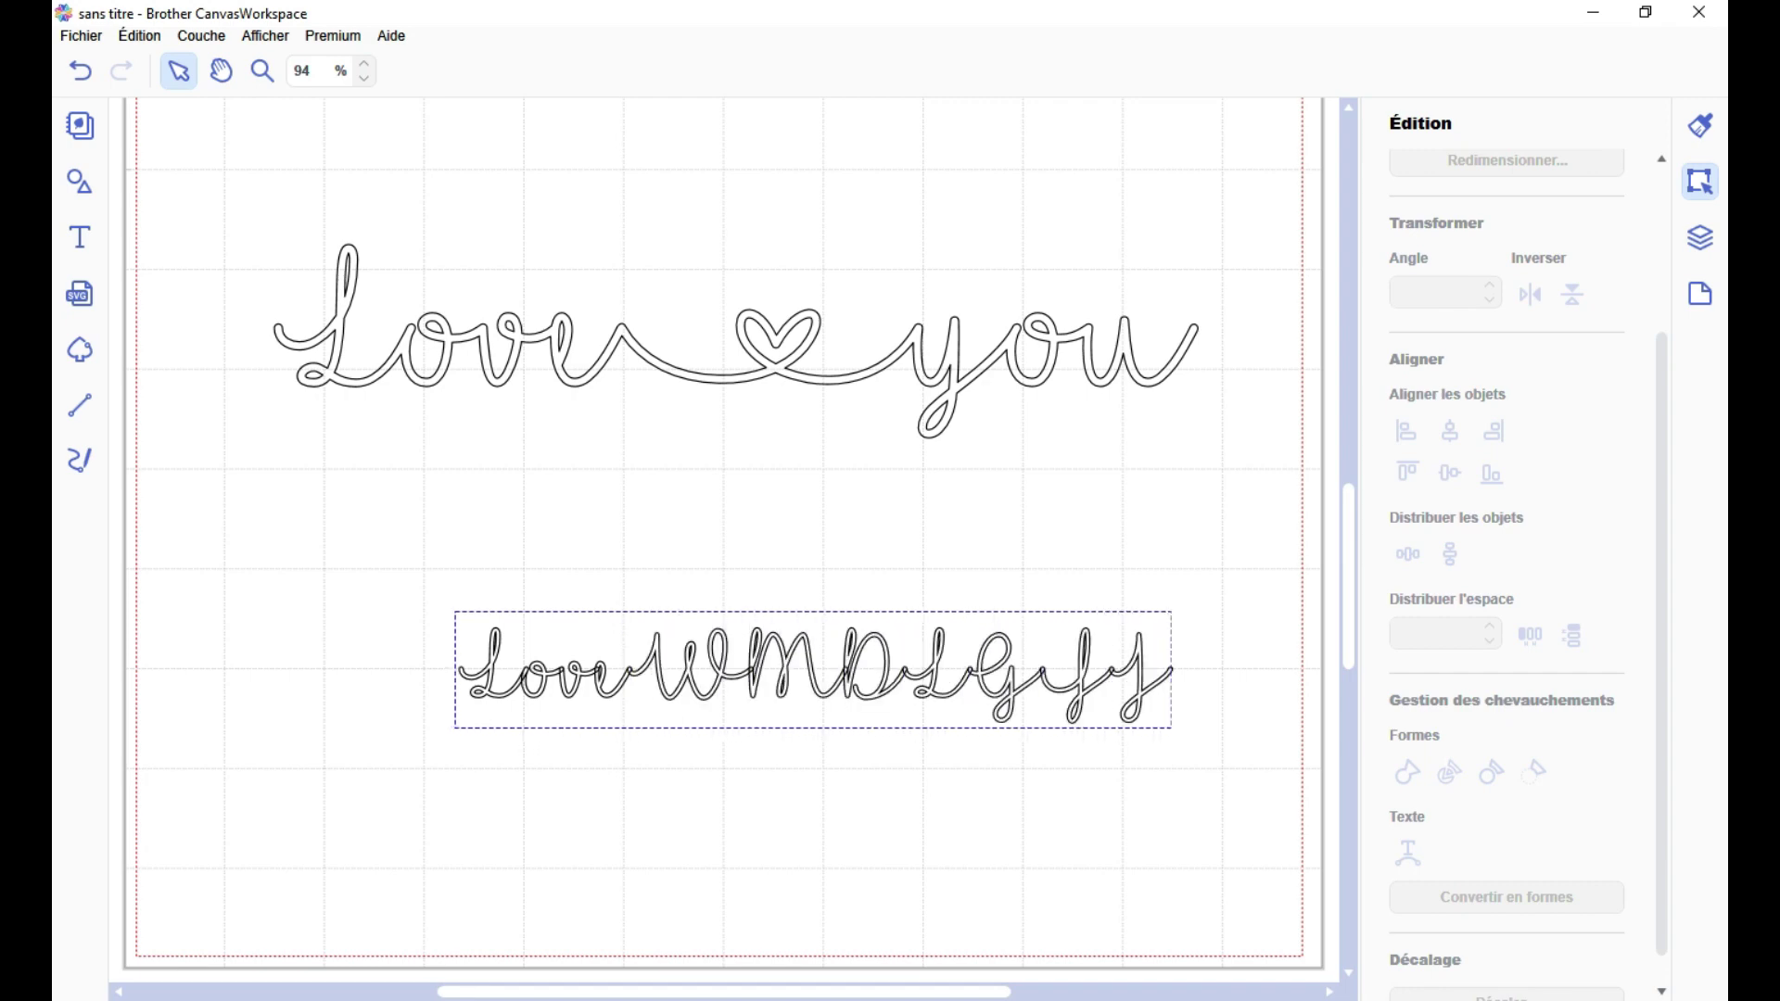
key(BackSpace)
key(BackSpace)
key(BackSpace)
key(BackSpace)
key(BackSpace)
key(BackSpace)
key(BackSpace)
key(BackSpace)
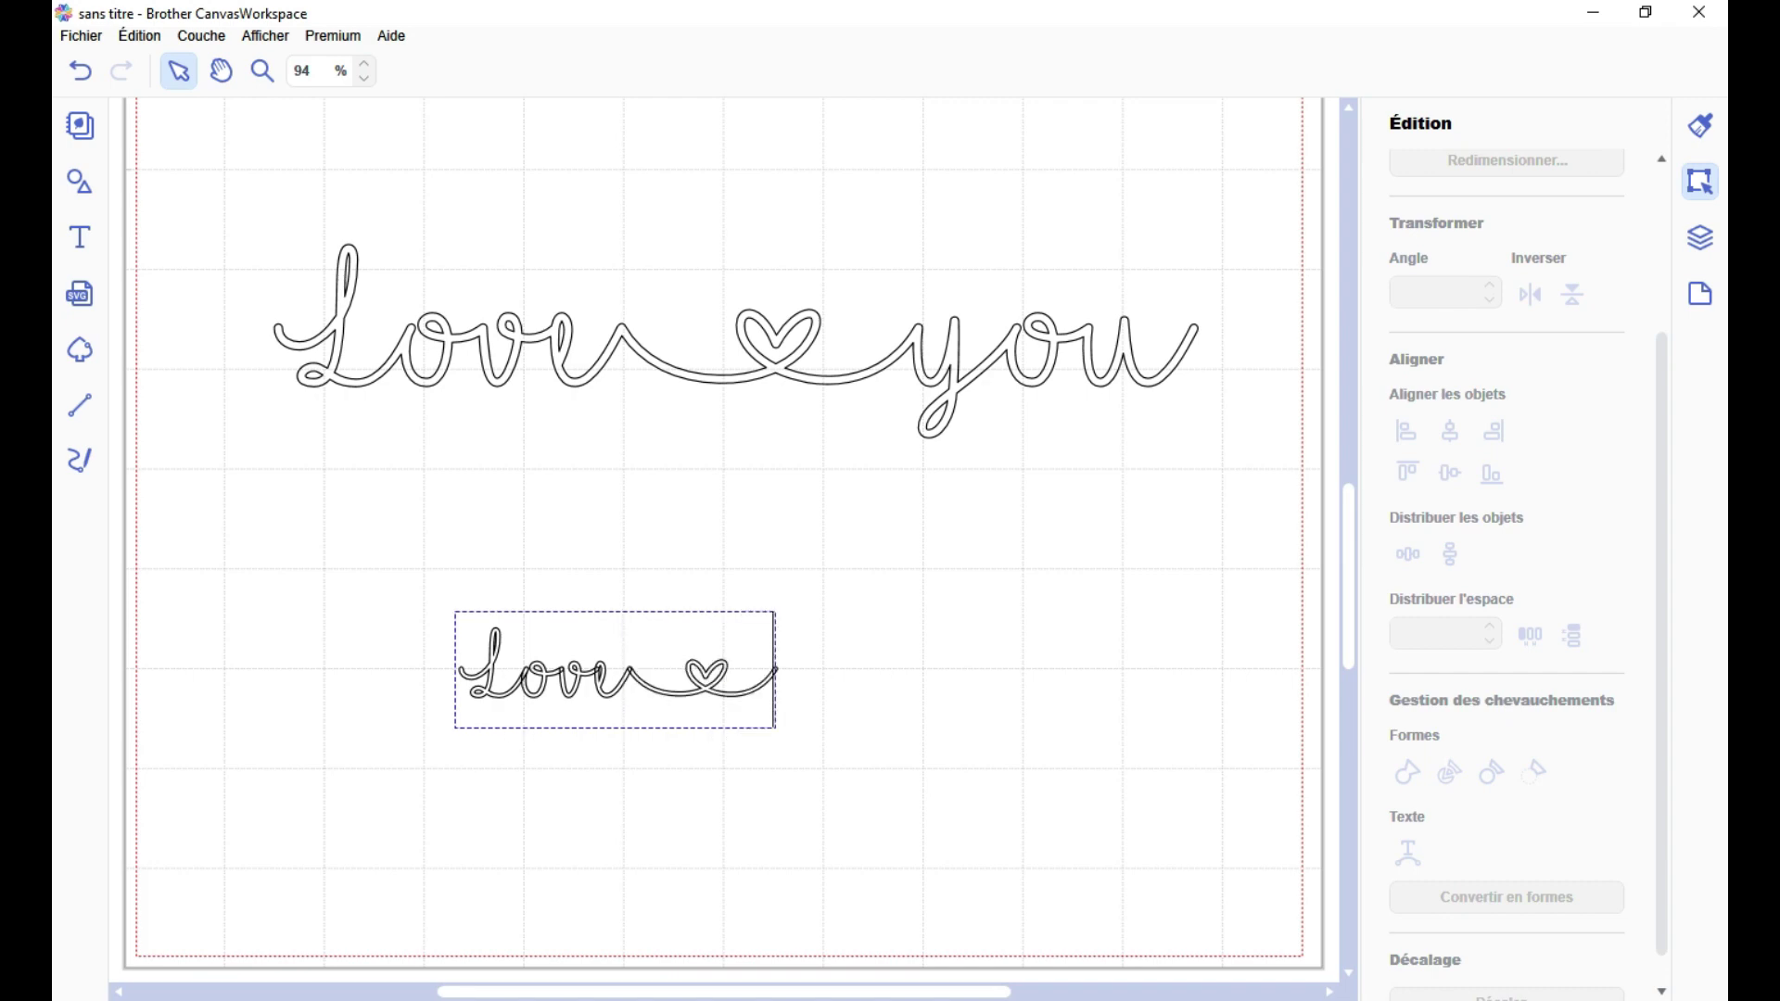
Step: Try the digit 8 after the heart connector, delete both characters and reinsert the heart connector after Love
text(8)
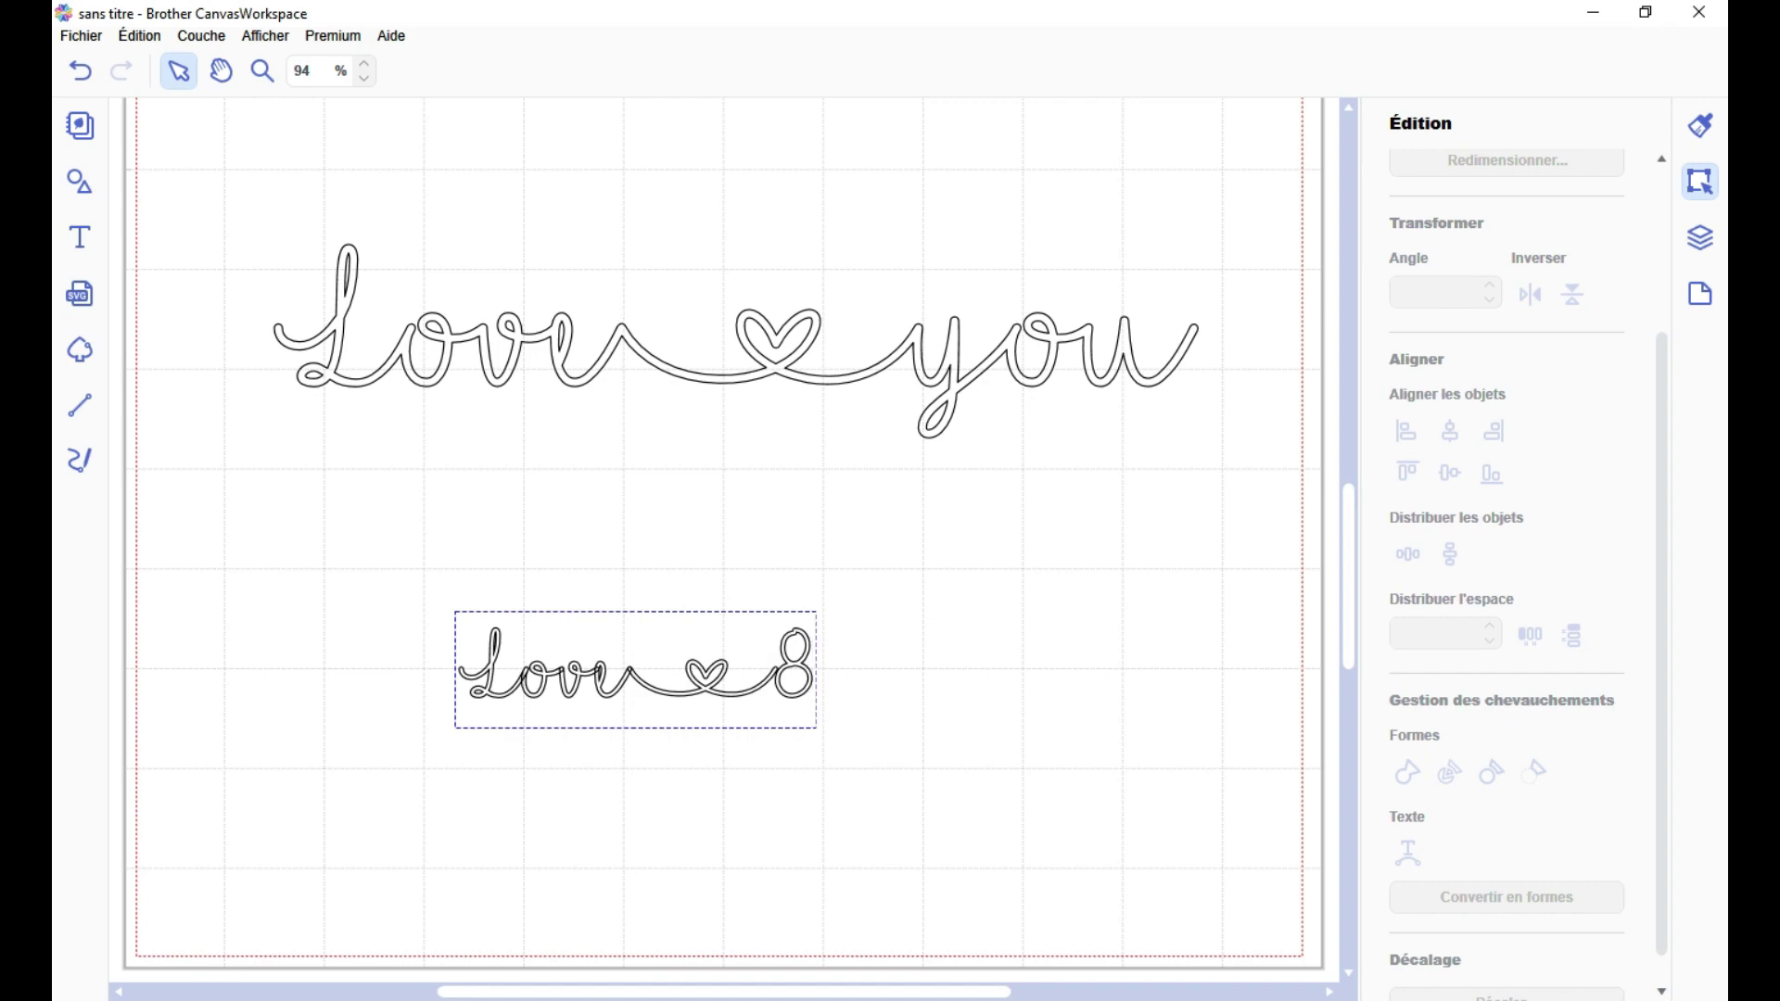
key(BackSpace)
key(BackSpace)
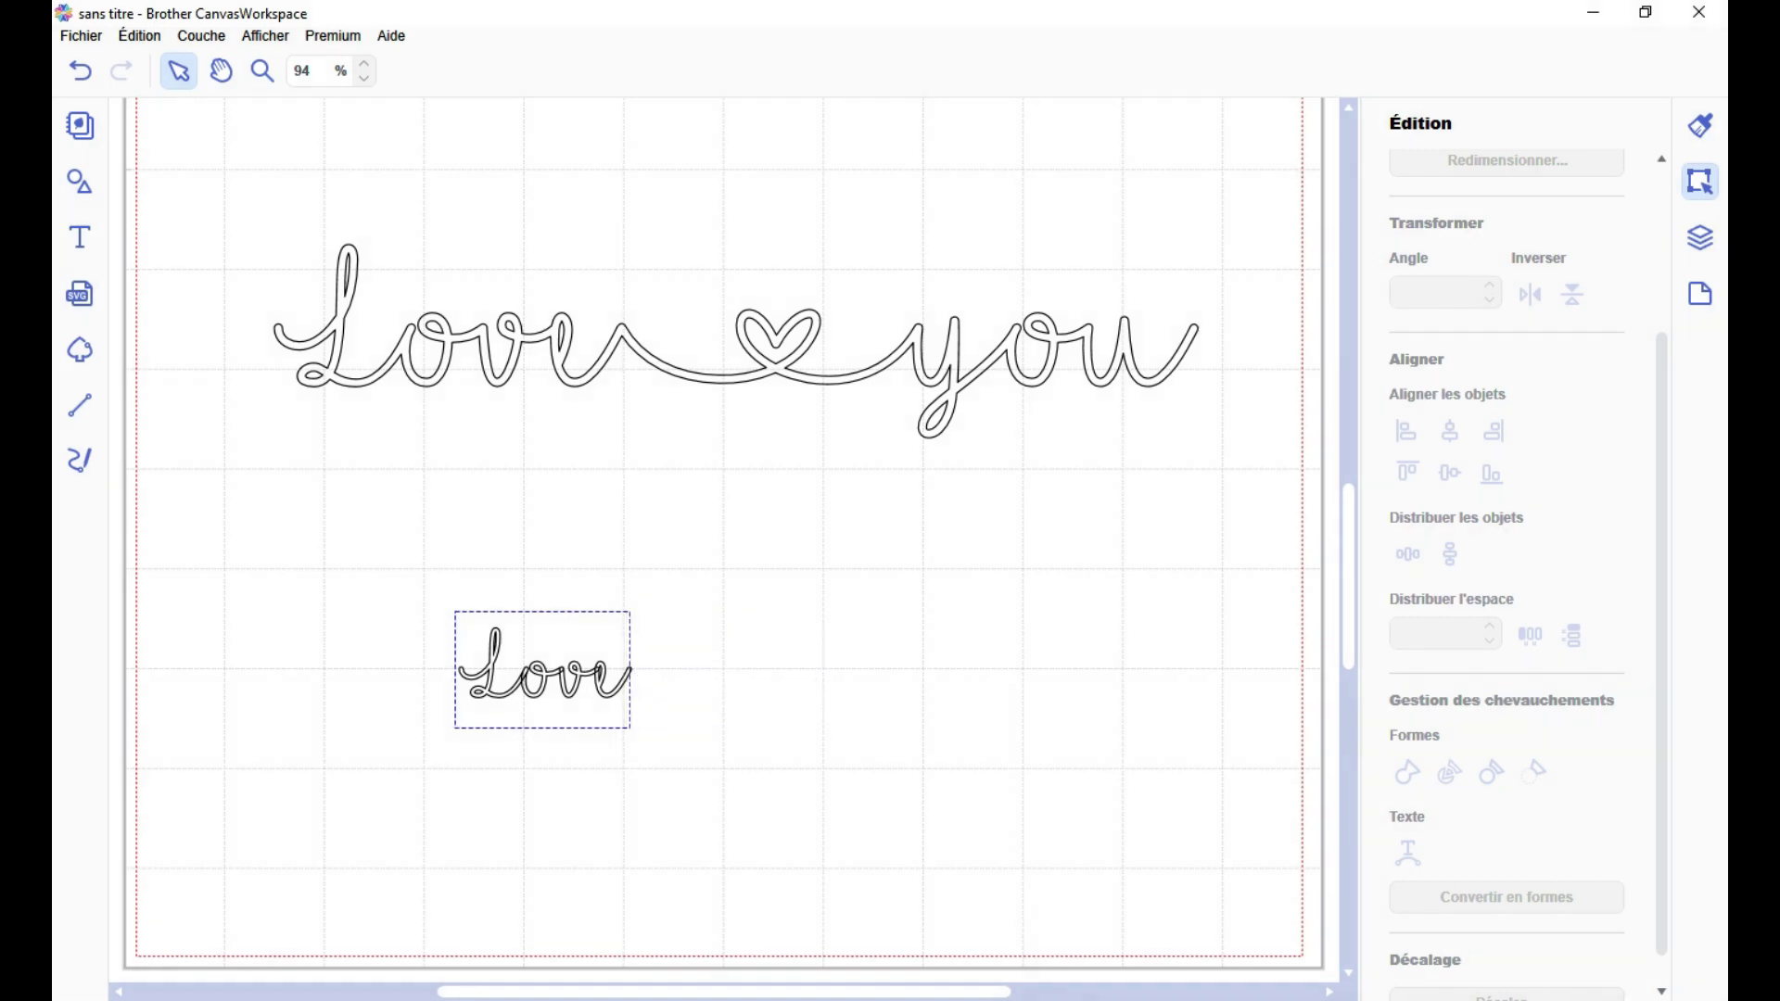
text(♥)
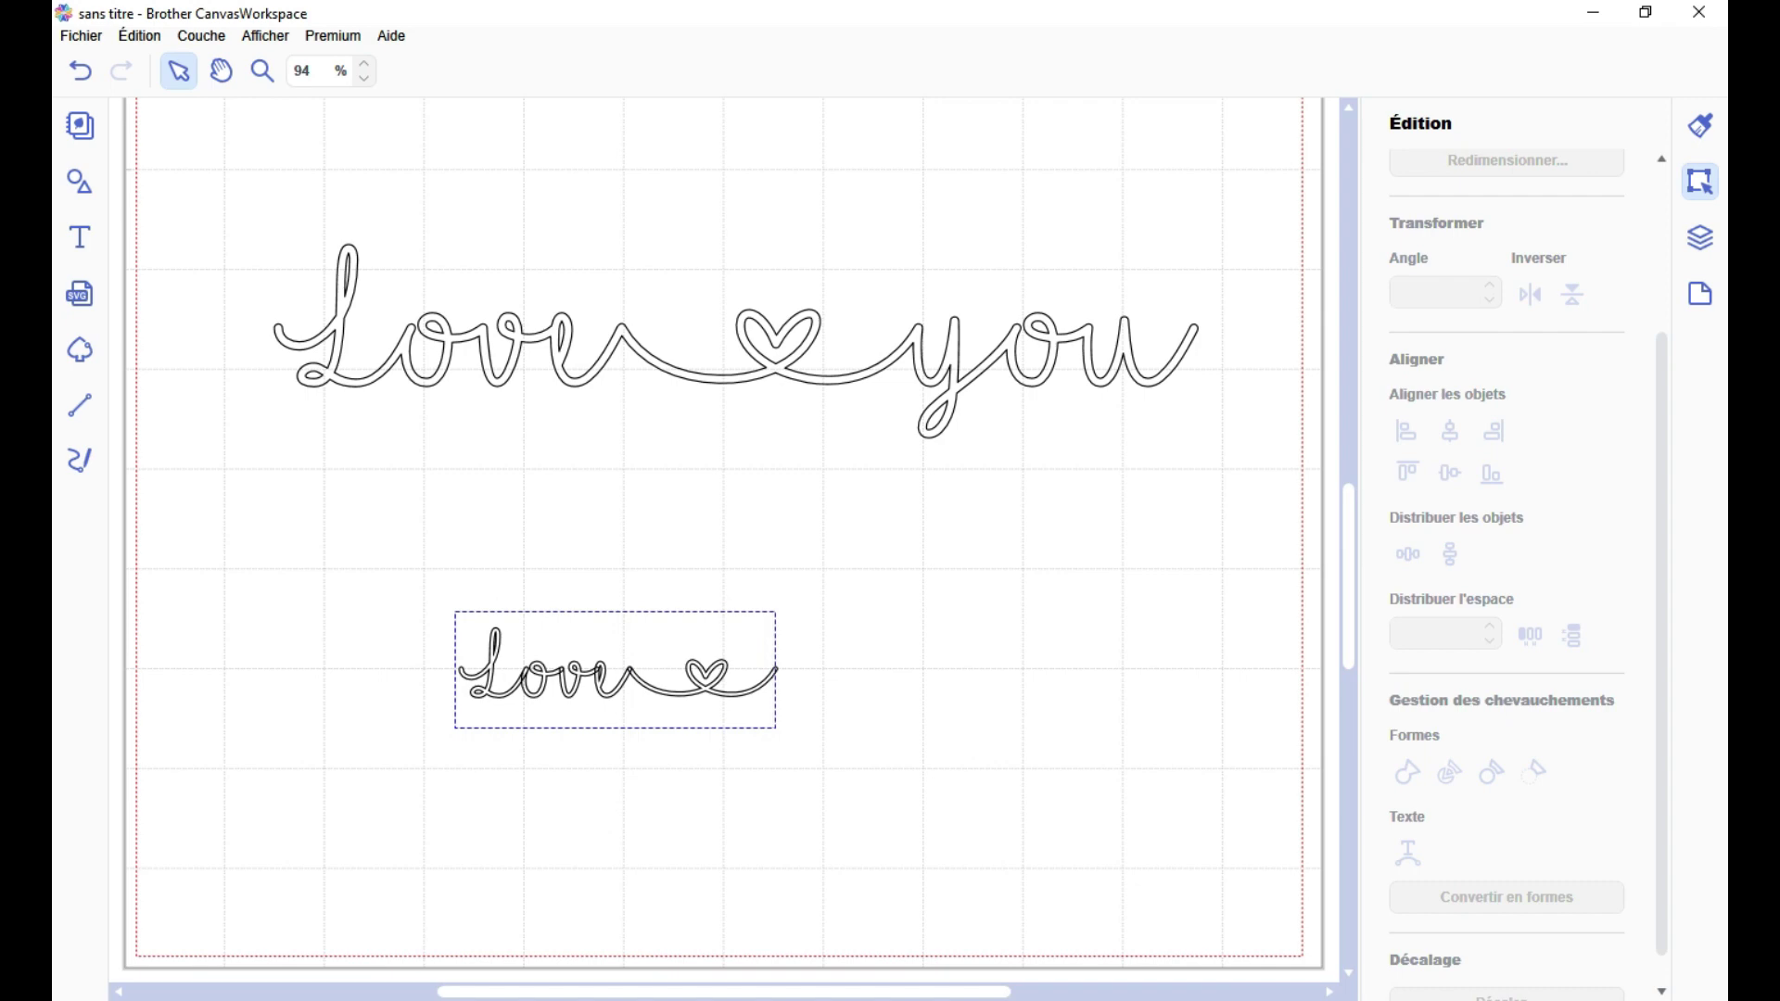
Step: Replace the heart connector after the small Love text with the digit 8, then delete that digit
key(BackSpace)
text(8)
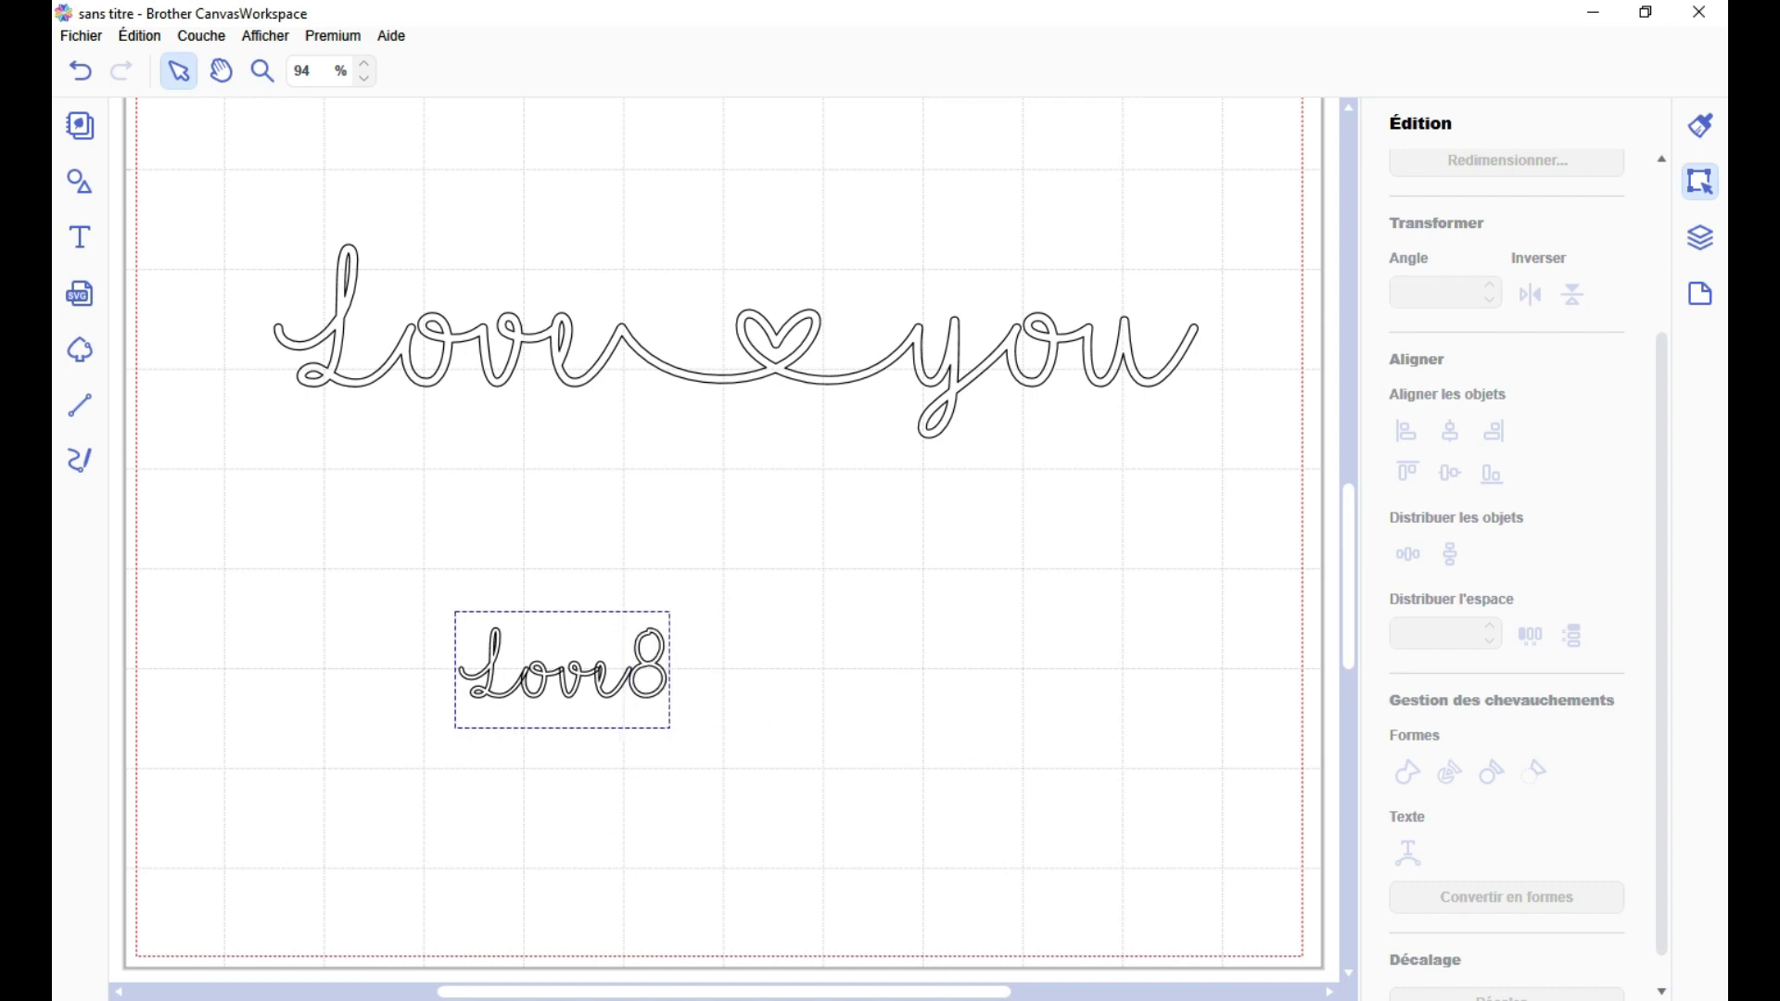
key(BackSpace)
click(620, 673)
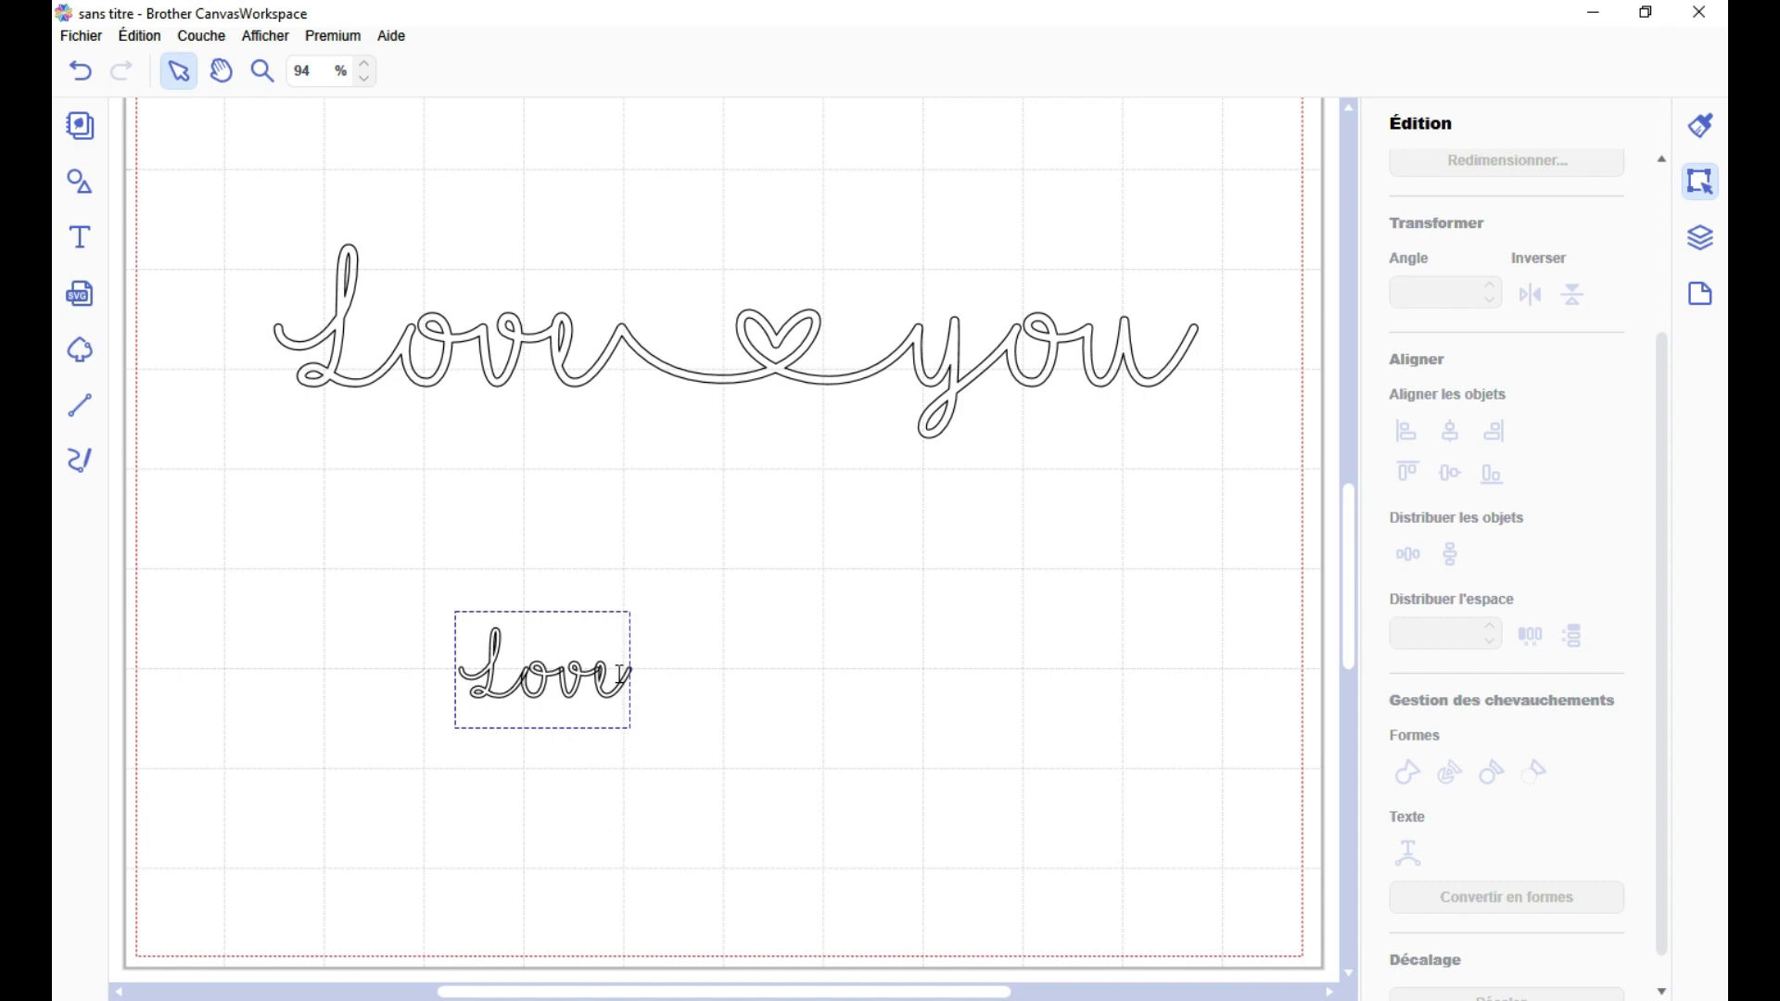
Step: Test an ampersand and the digit 1 after the small Love text, then delete both characters
text(M)
key(BackSpace)
text(\)
text(d)
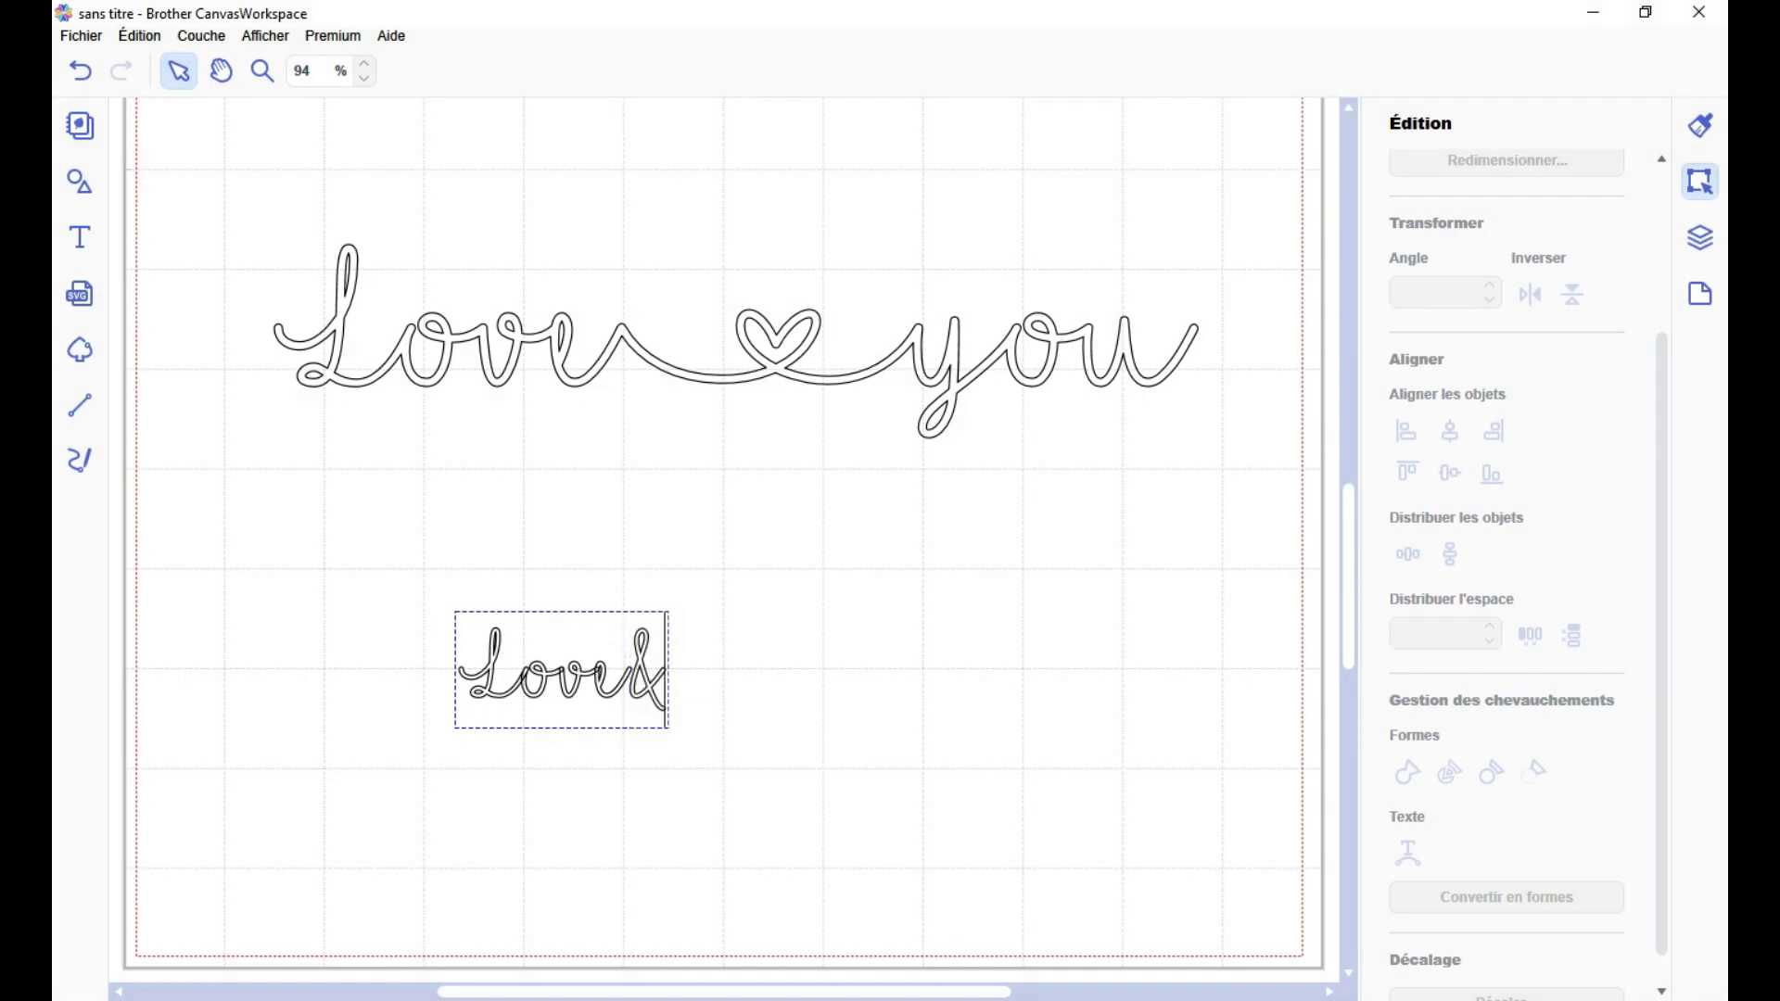
text(1)
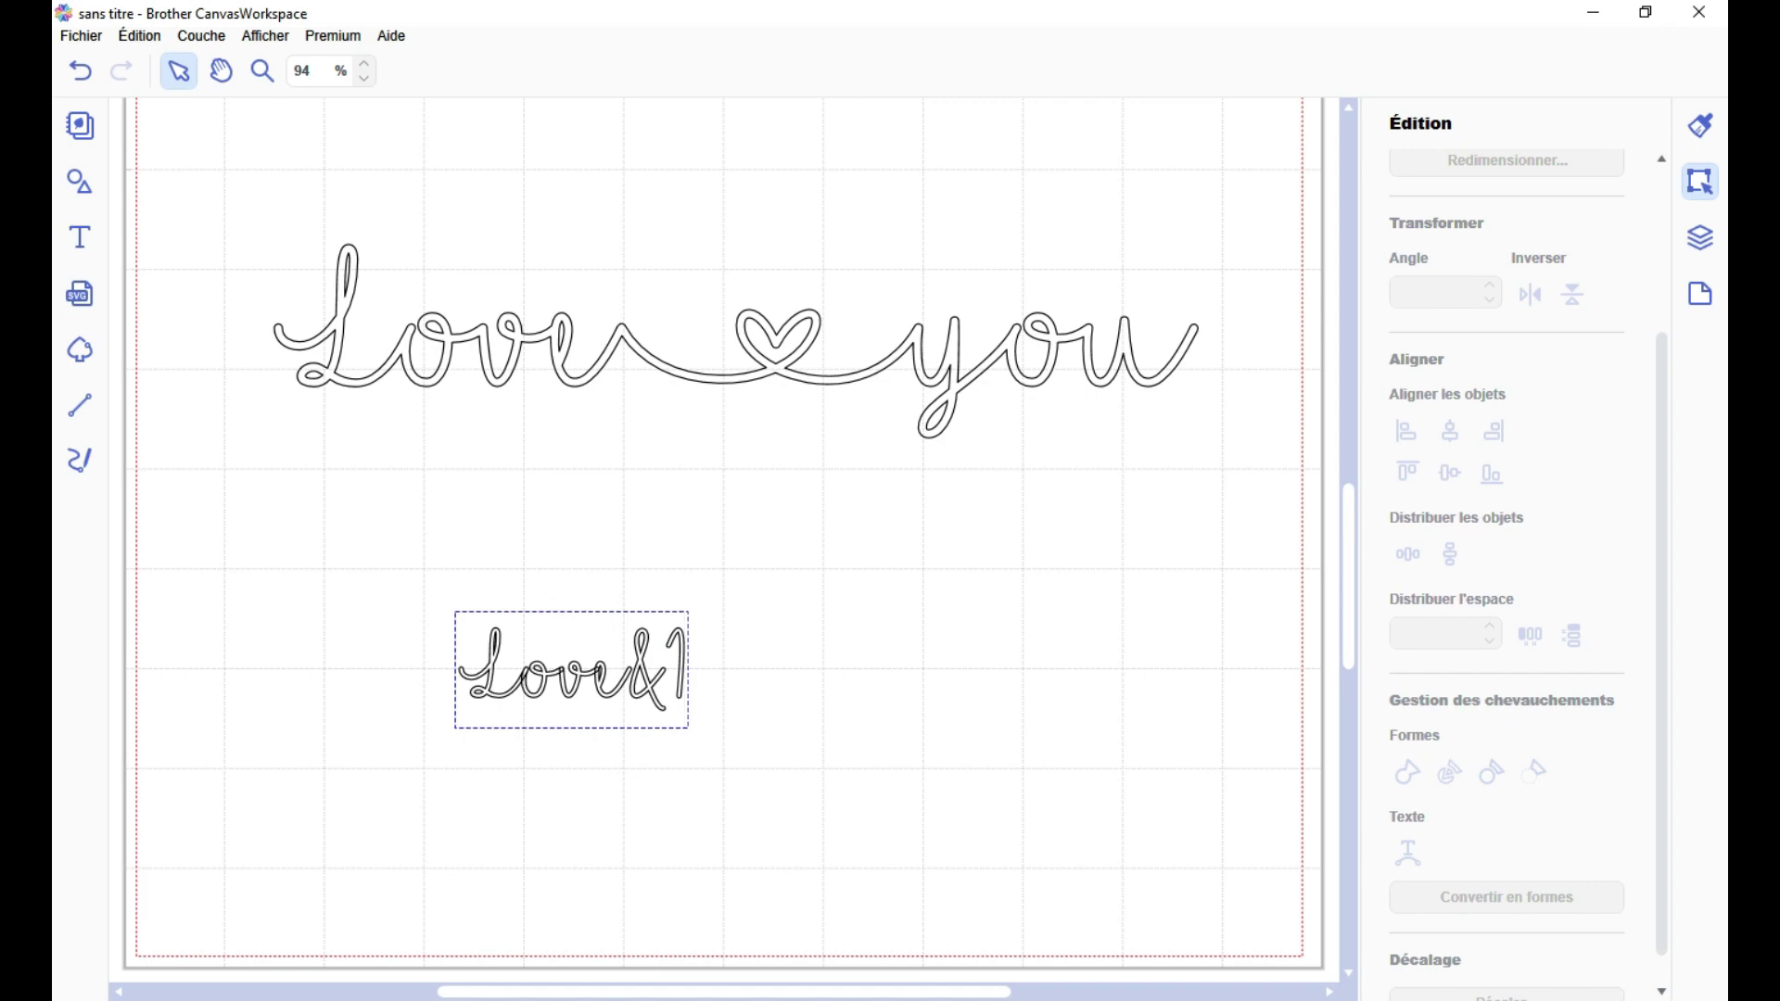
key(BackSpace)
key(BackSpace)
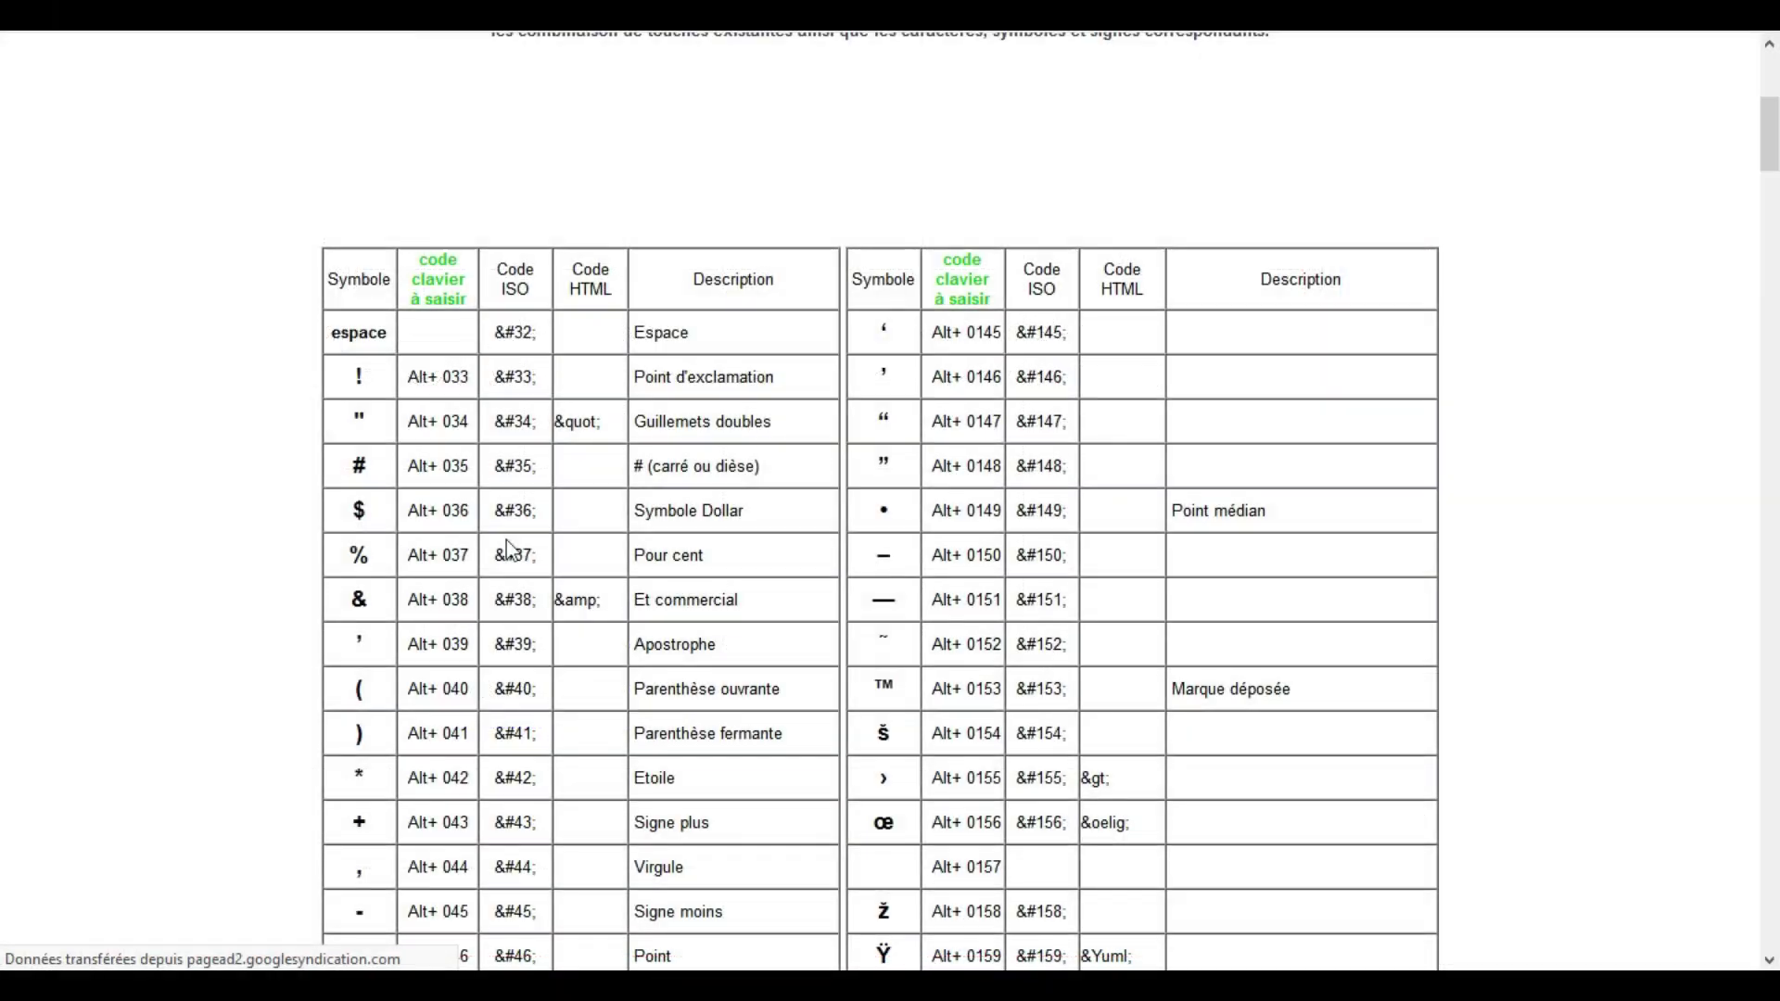
Step: Look through the table of Alt keyboard codes for symbols on Symbole Clavier.com
scroll(506, 540, up, 5)
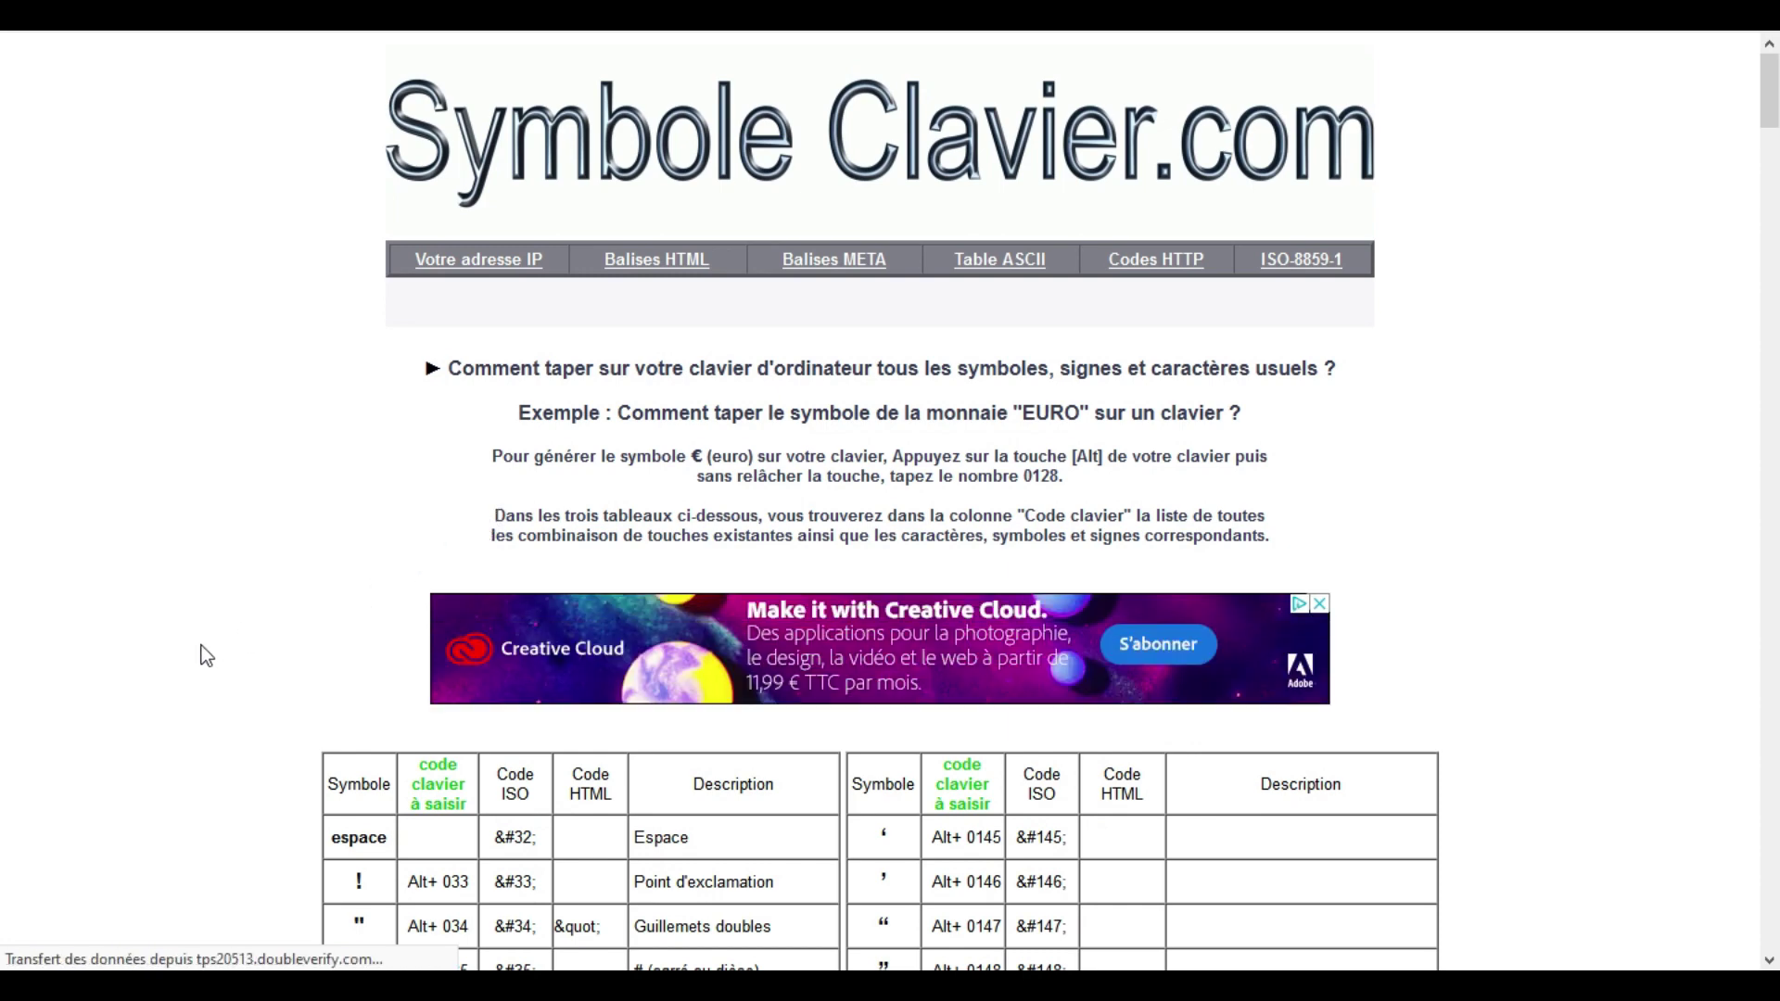
scroll(202, 645, down, 5)
scroll(225, 591, down, 3)
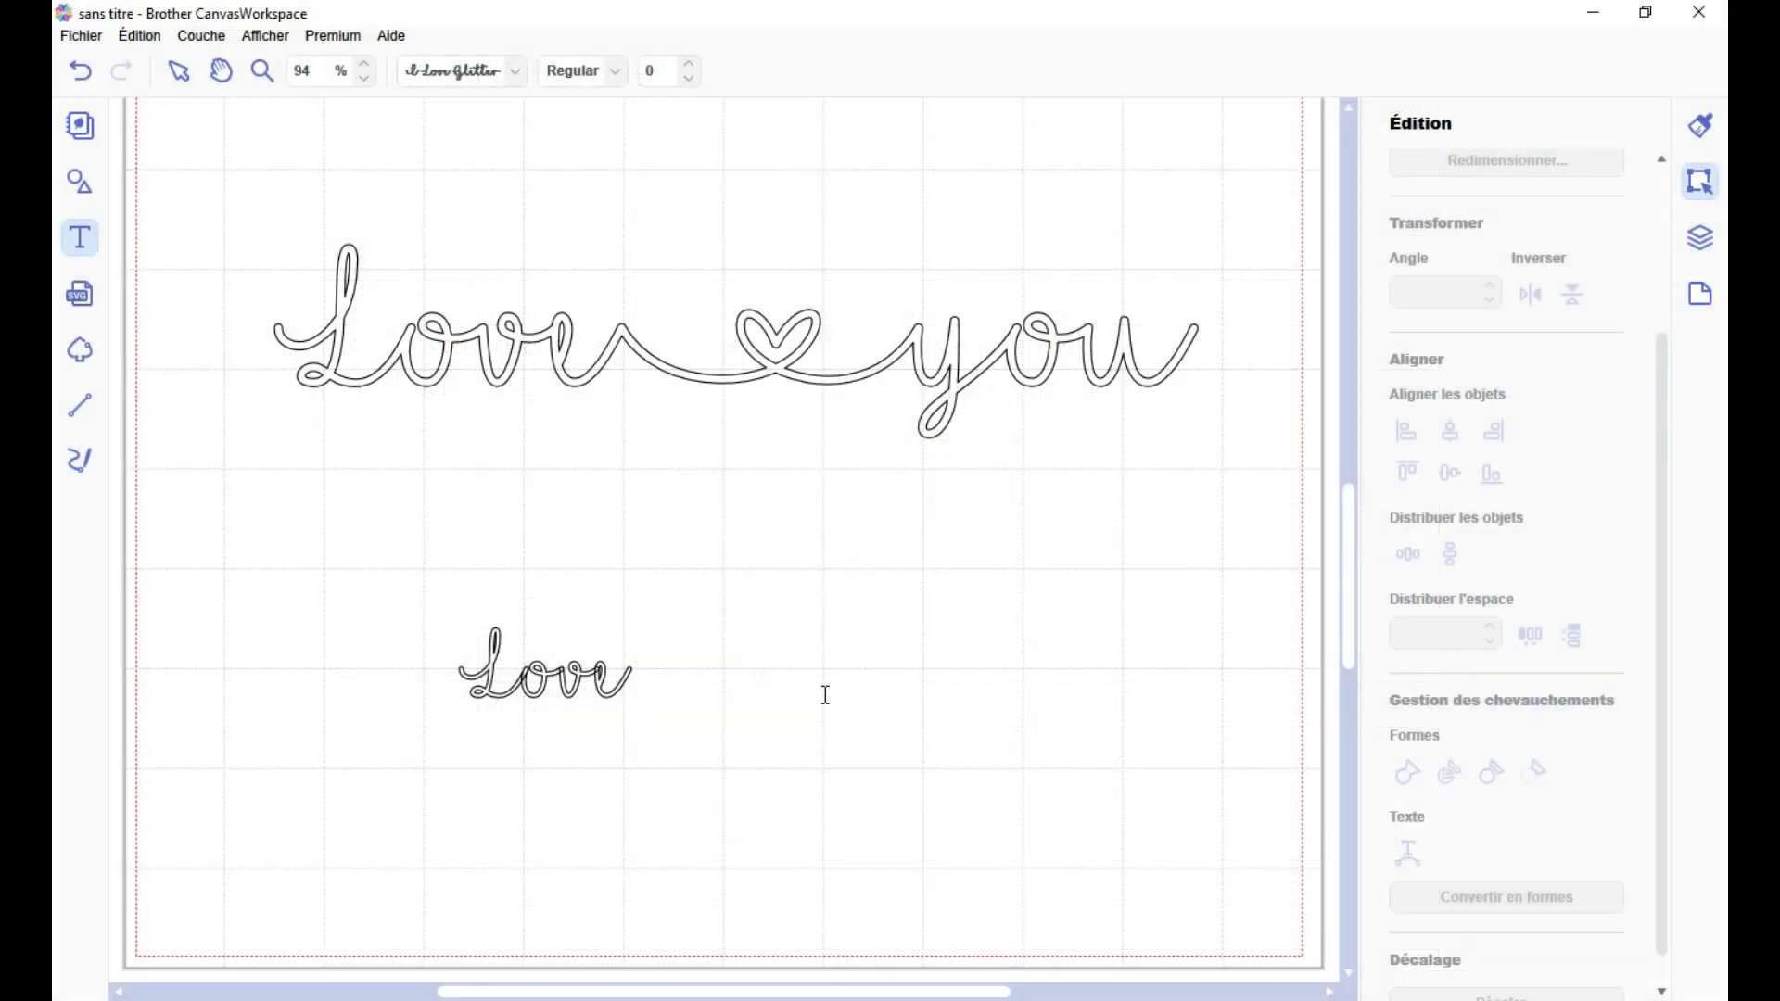
Step: Start a new text beside the small Love text and enter two plus signs
click(798, 659)
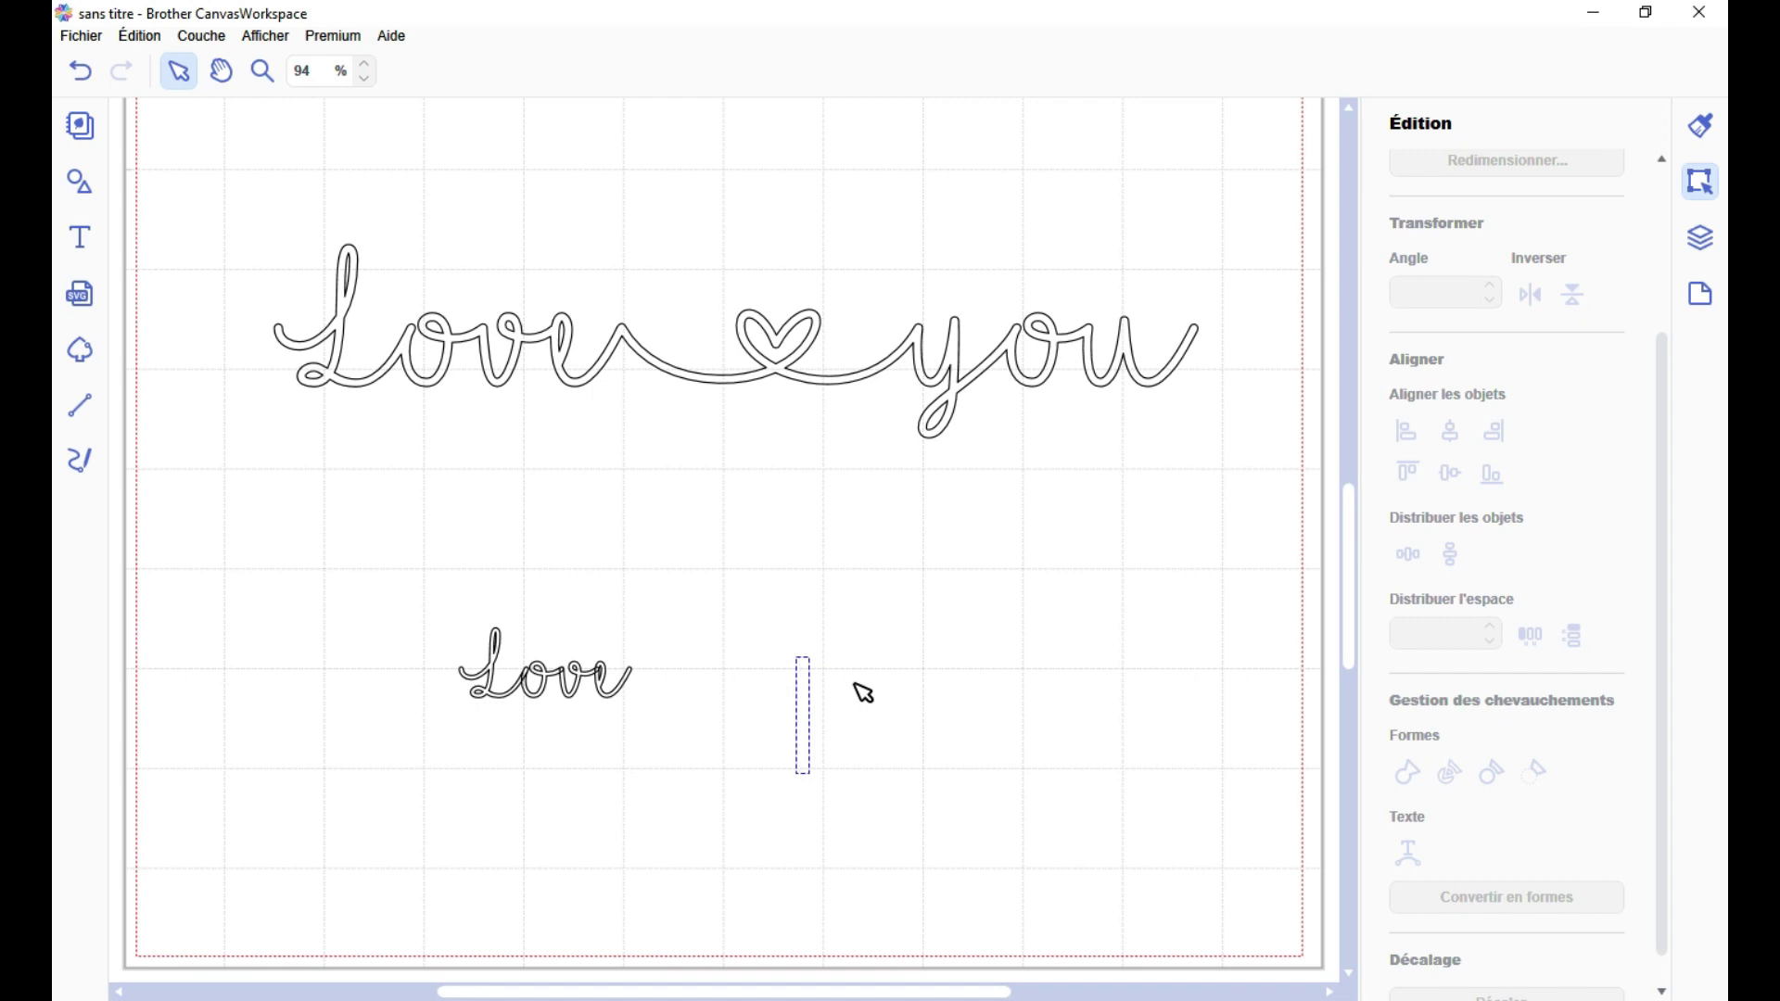
text(+)
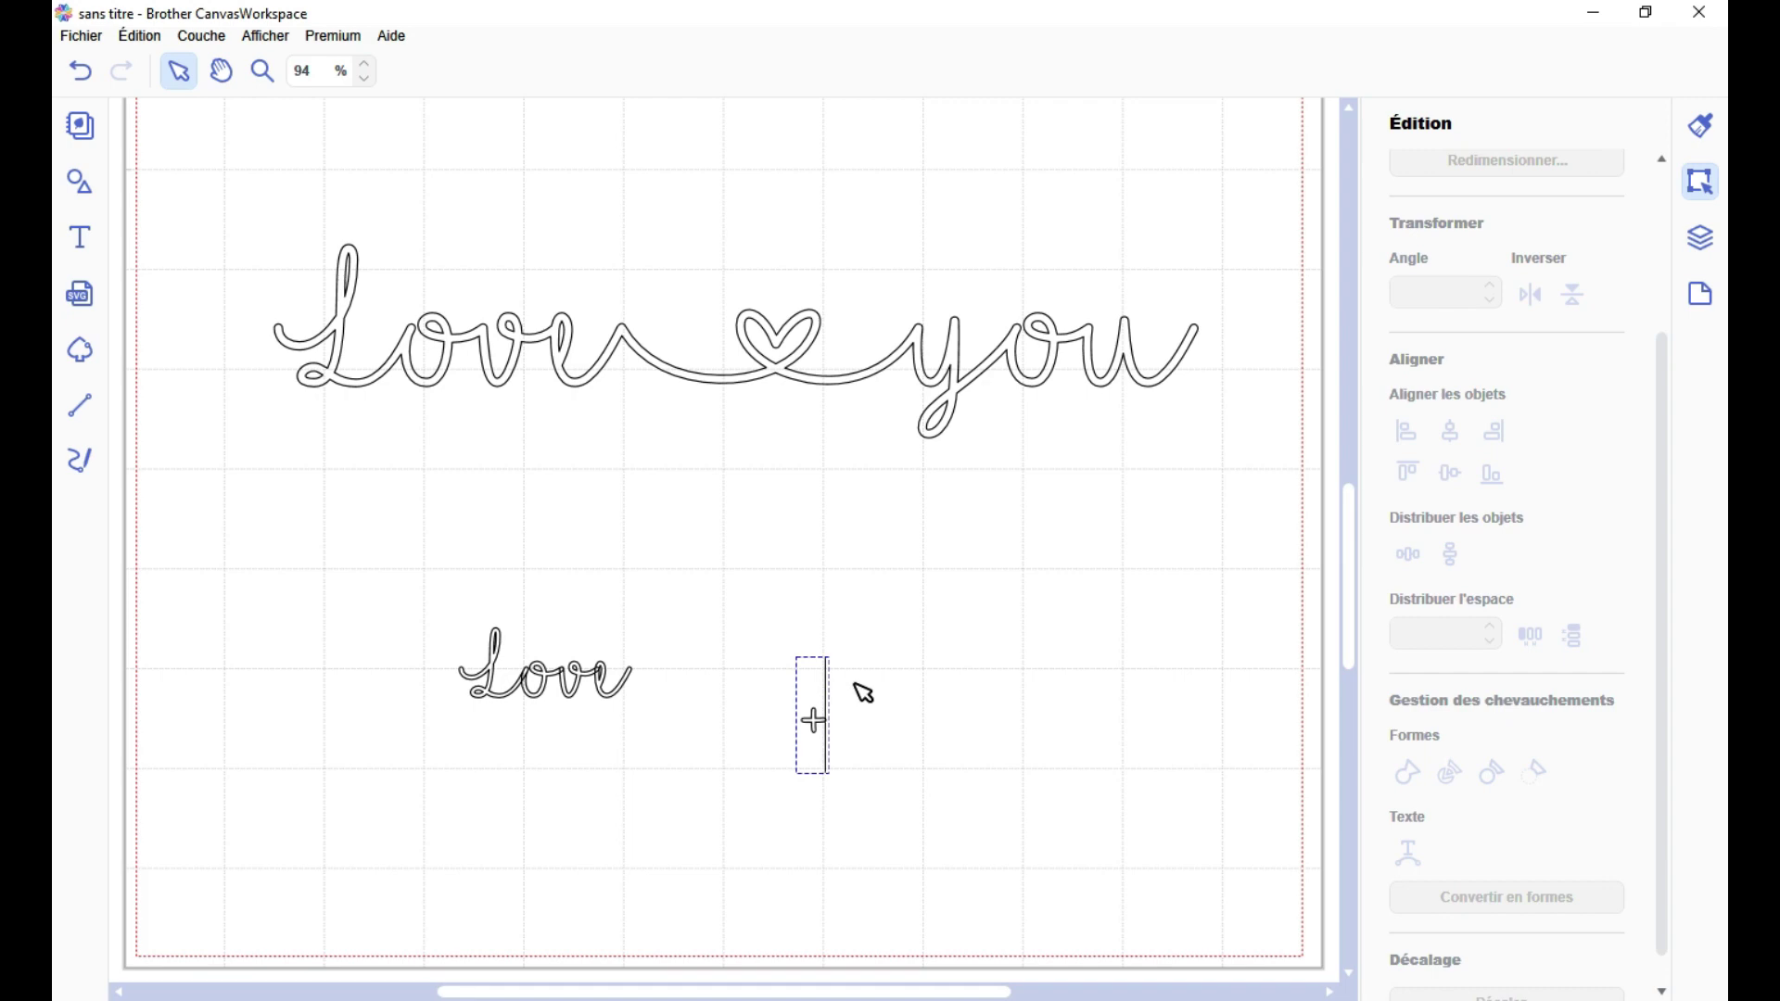
text(+)
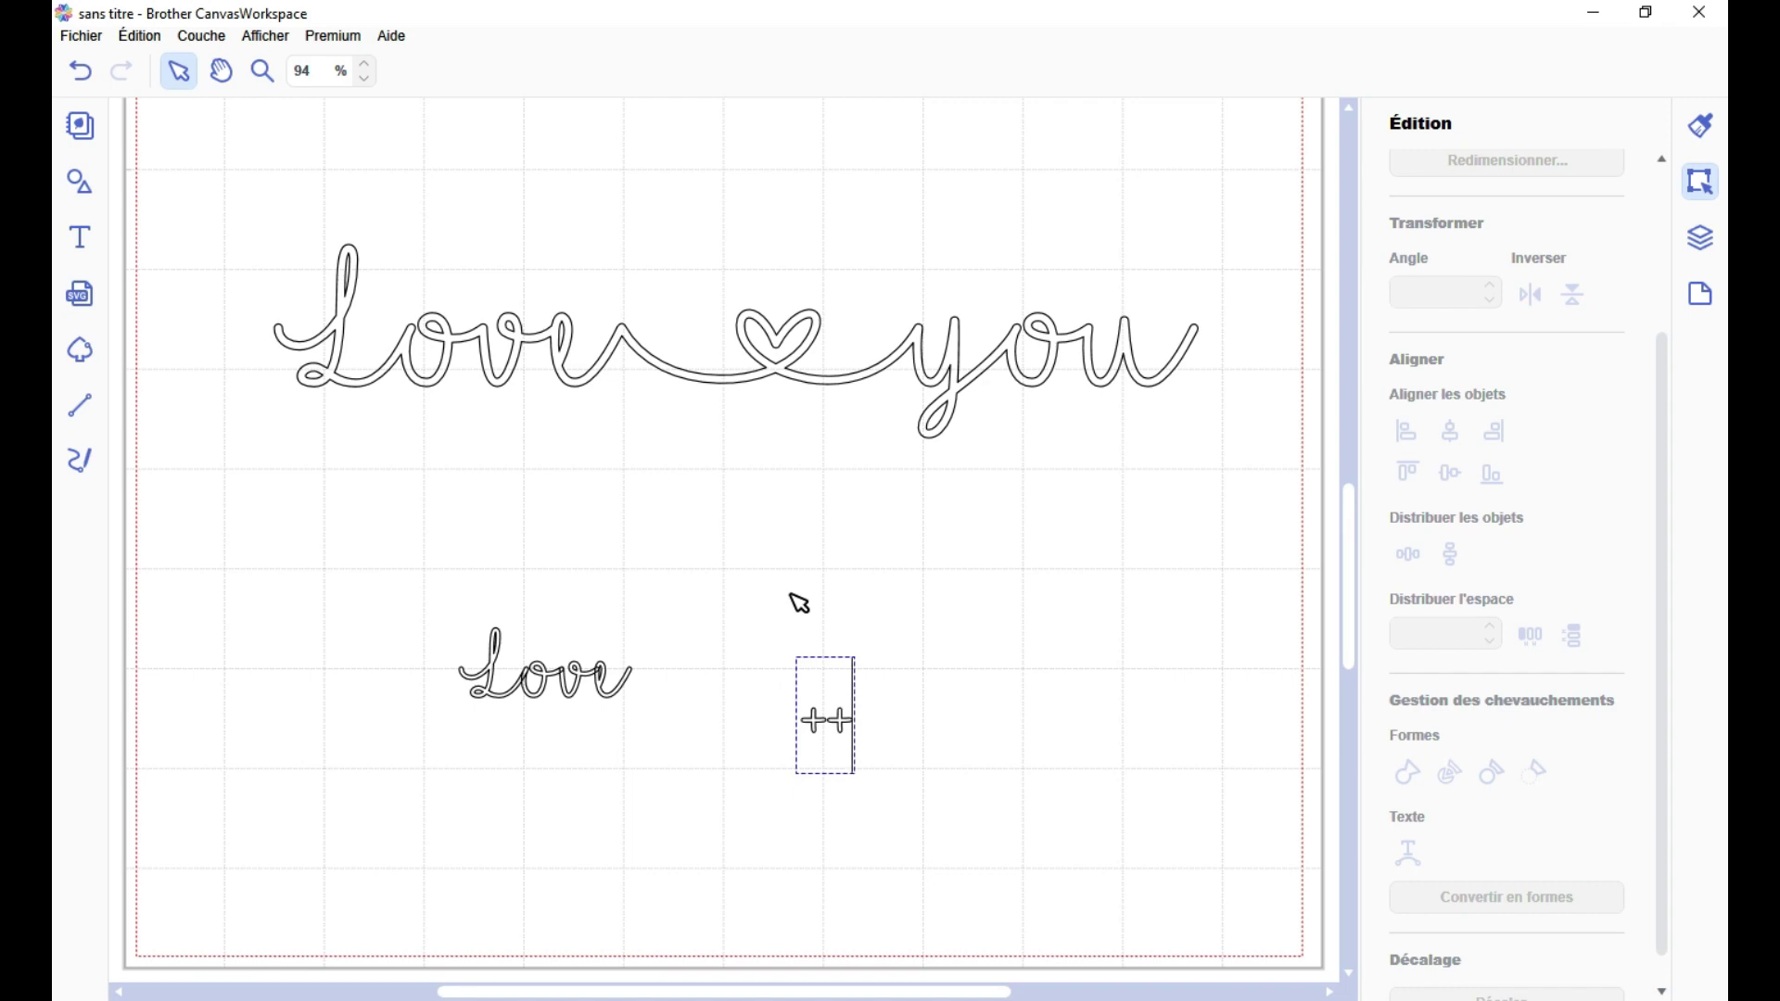
Step: Start another text beside the two plus signs and test a plus sign followed by accented and unaccented letter A variants
drag(853, 686, 918, 686)
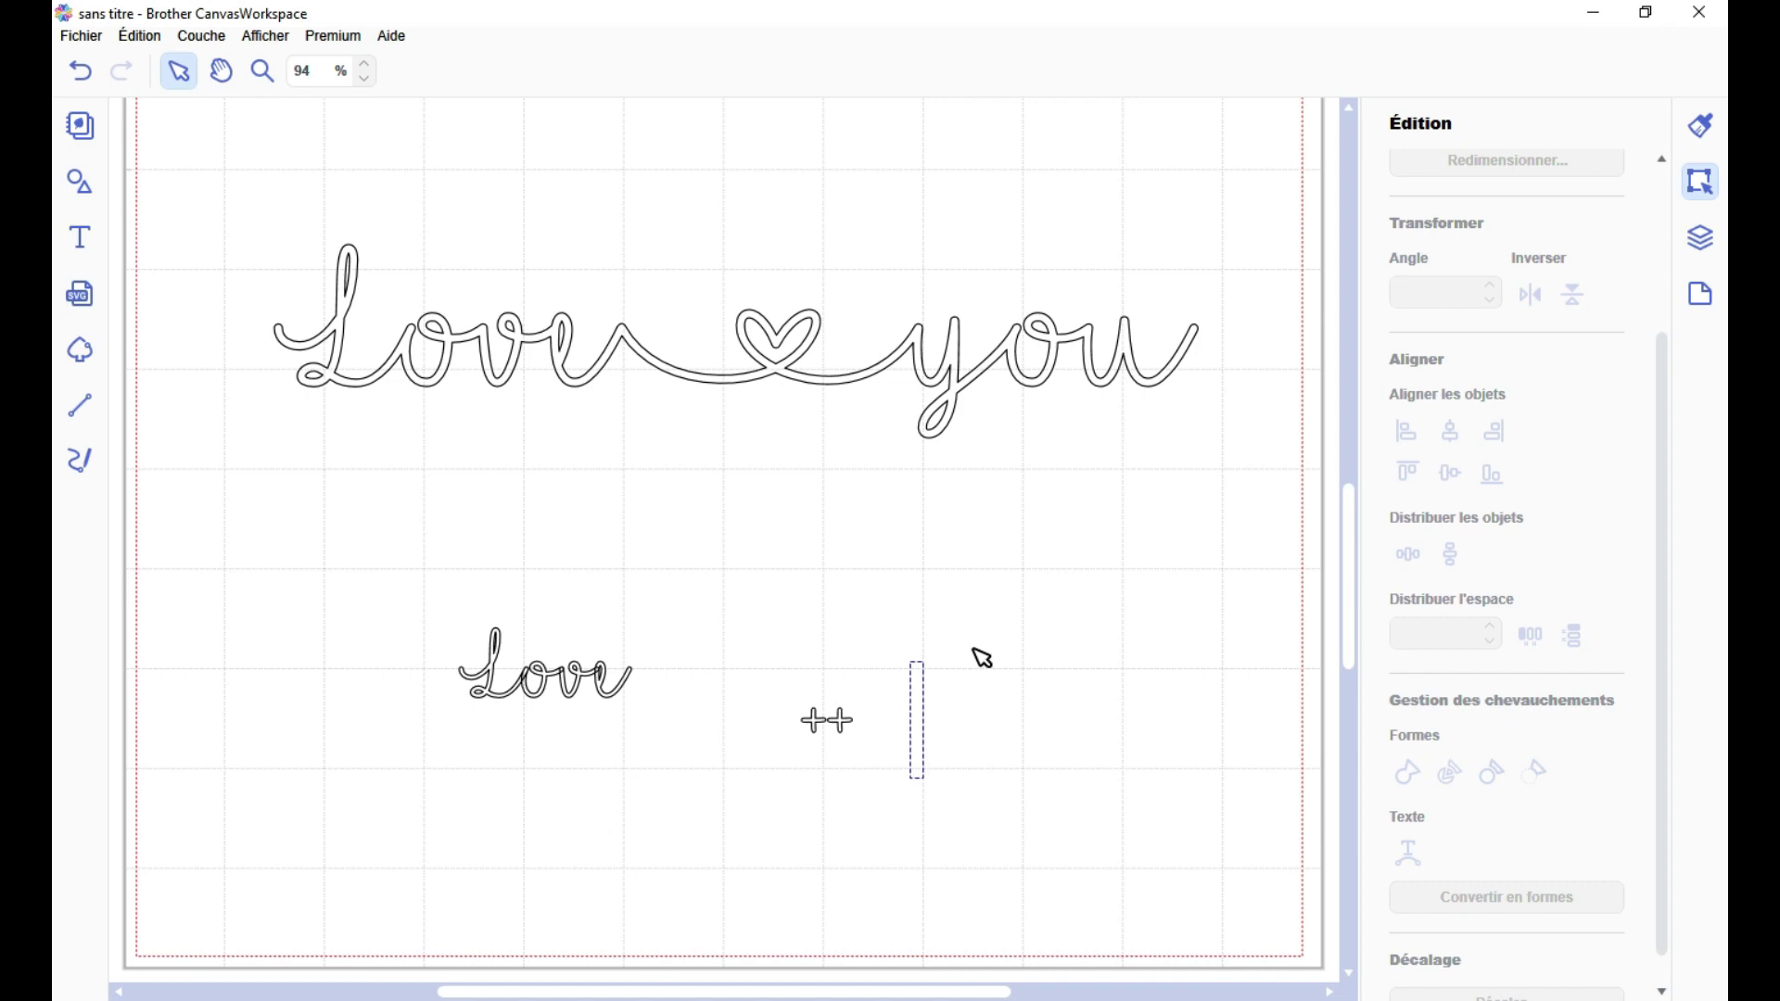
text(+)
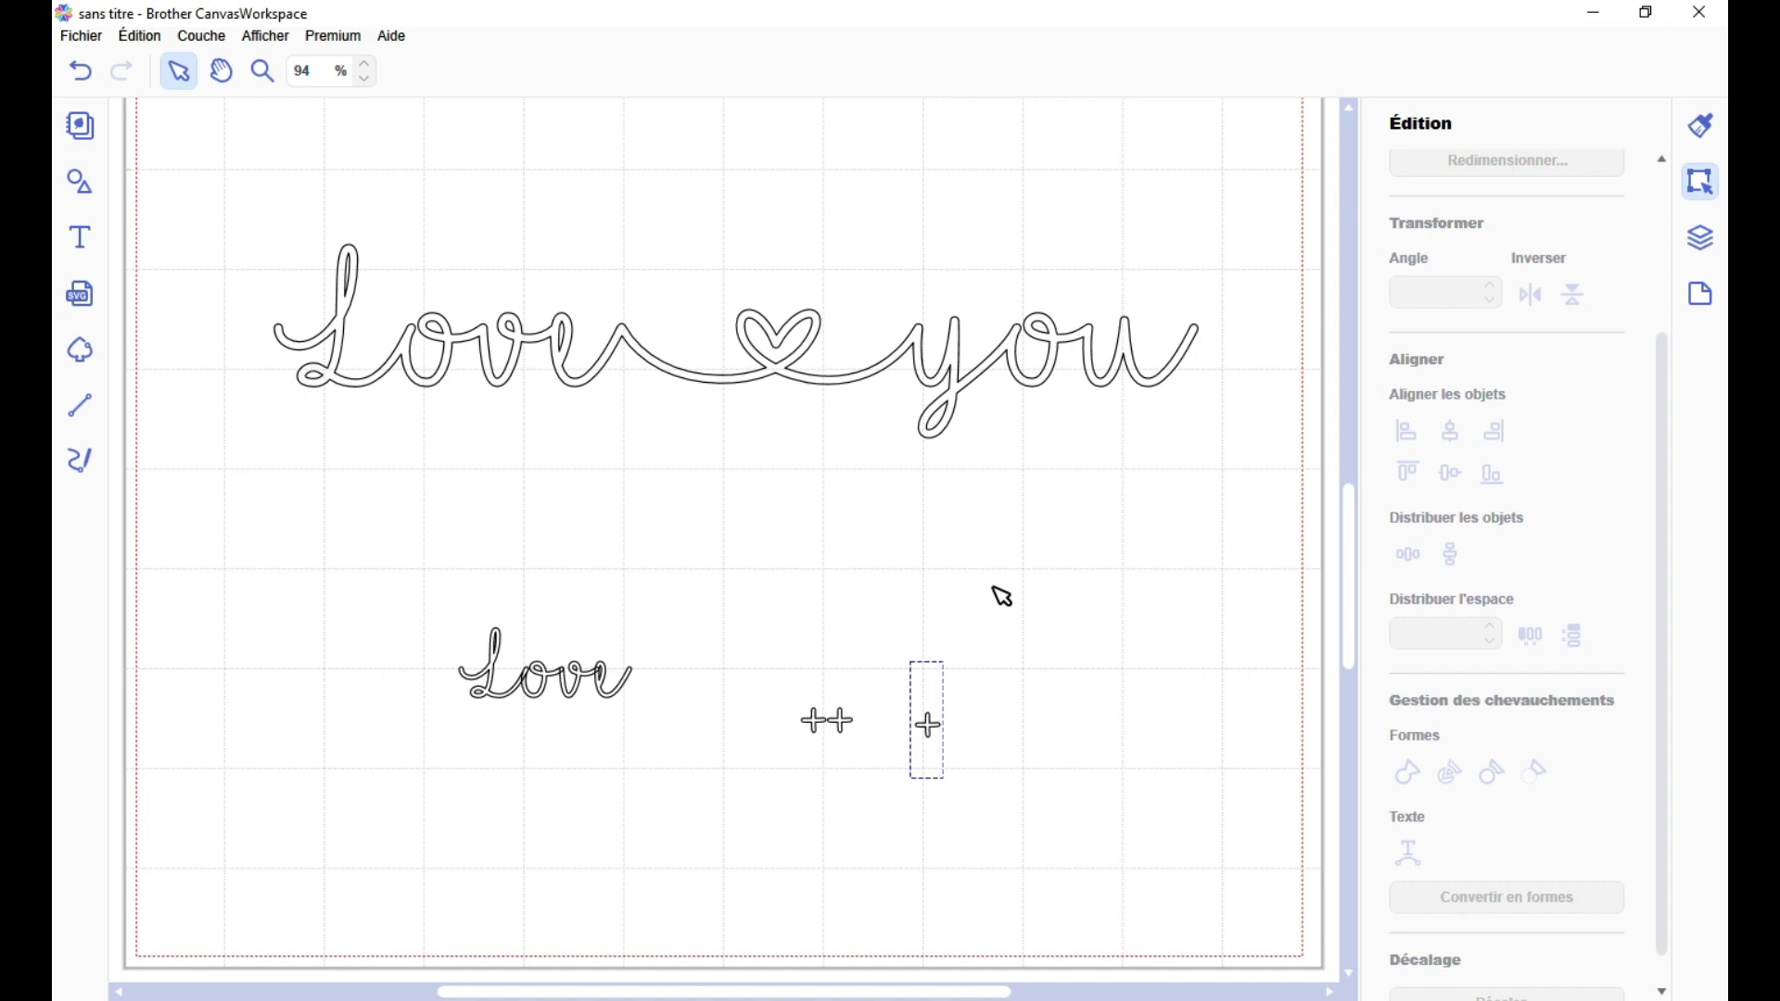
text(è)
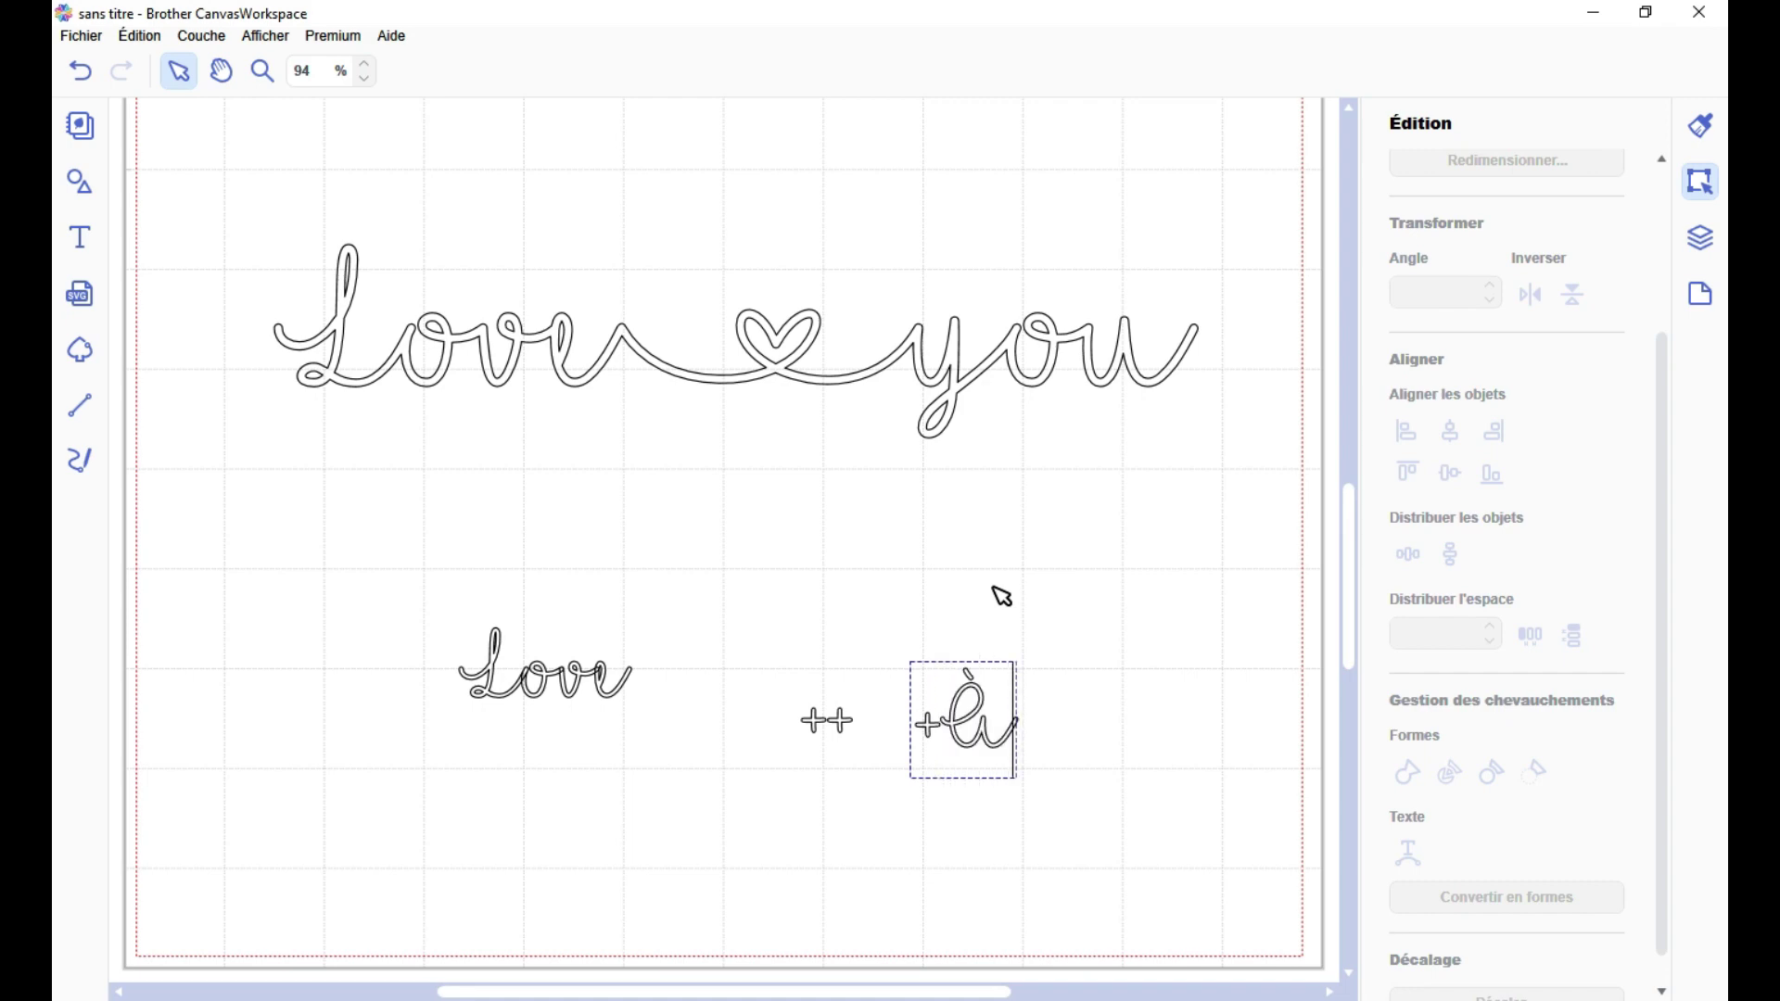
text(a)
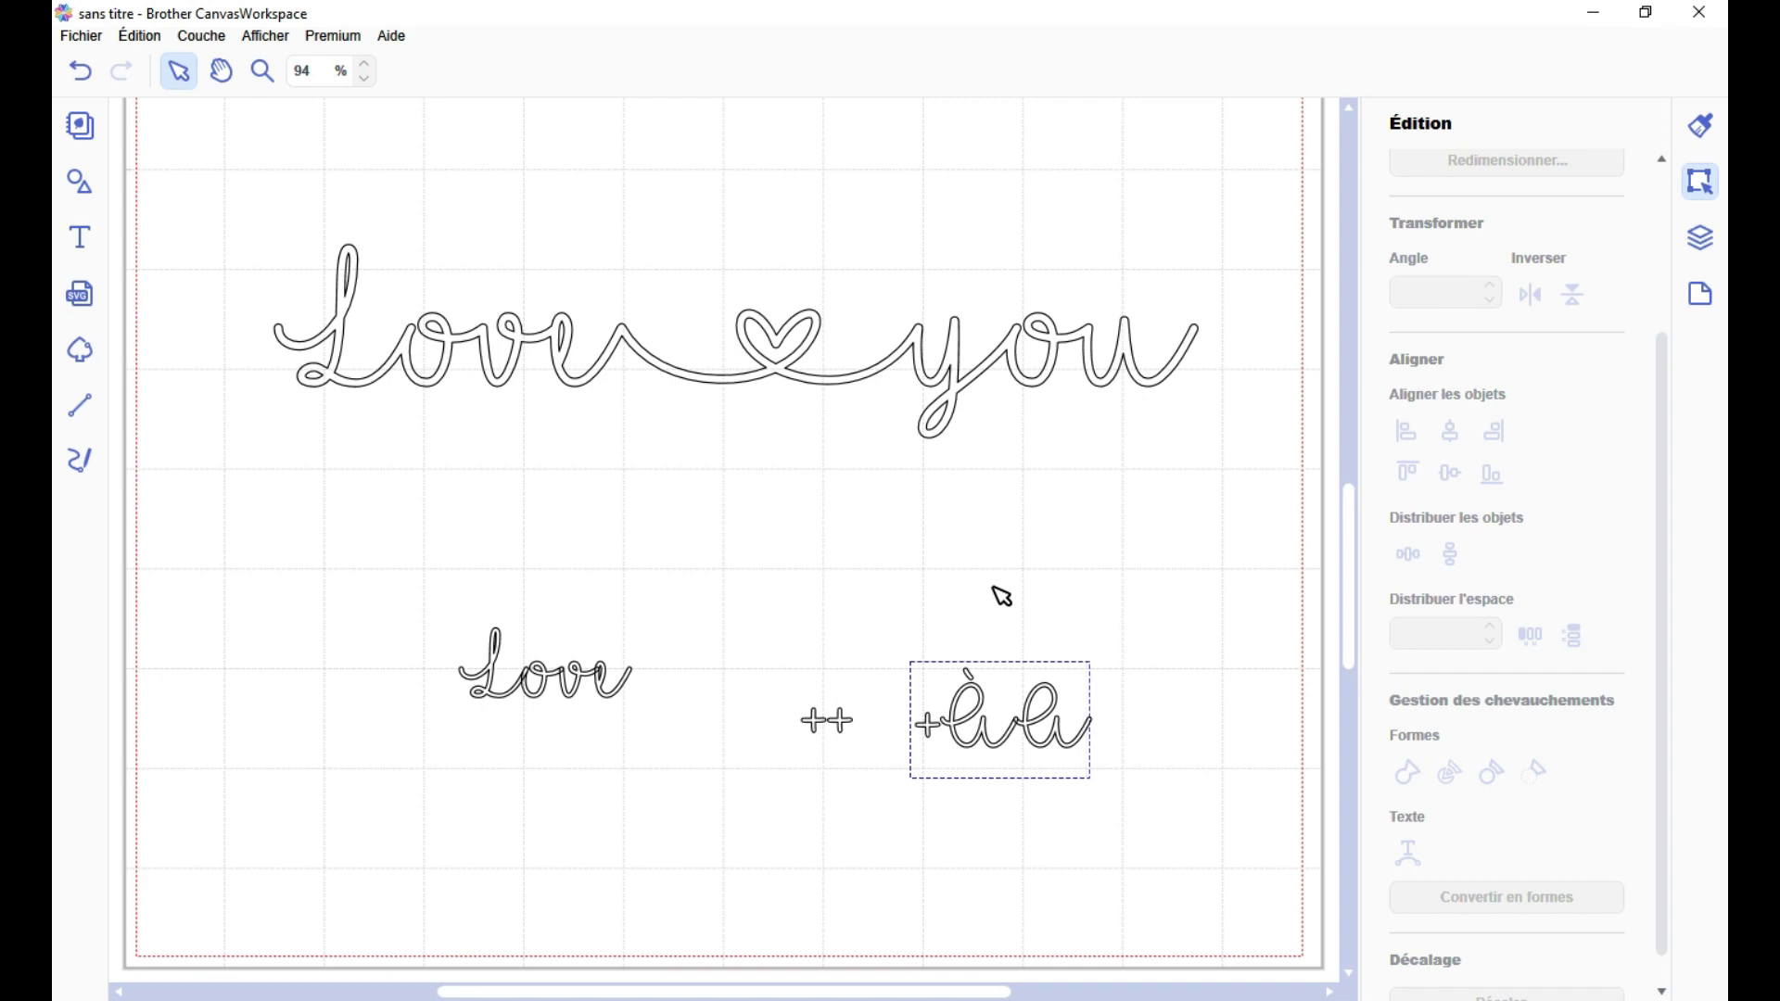
text(à)
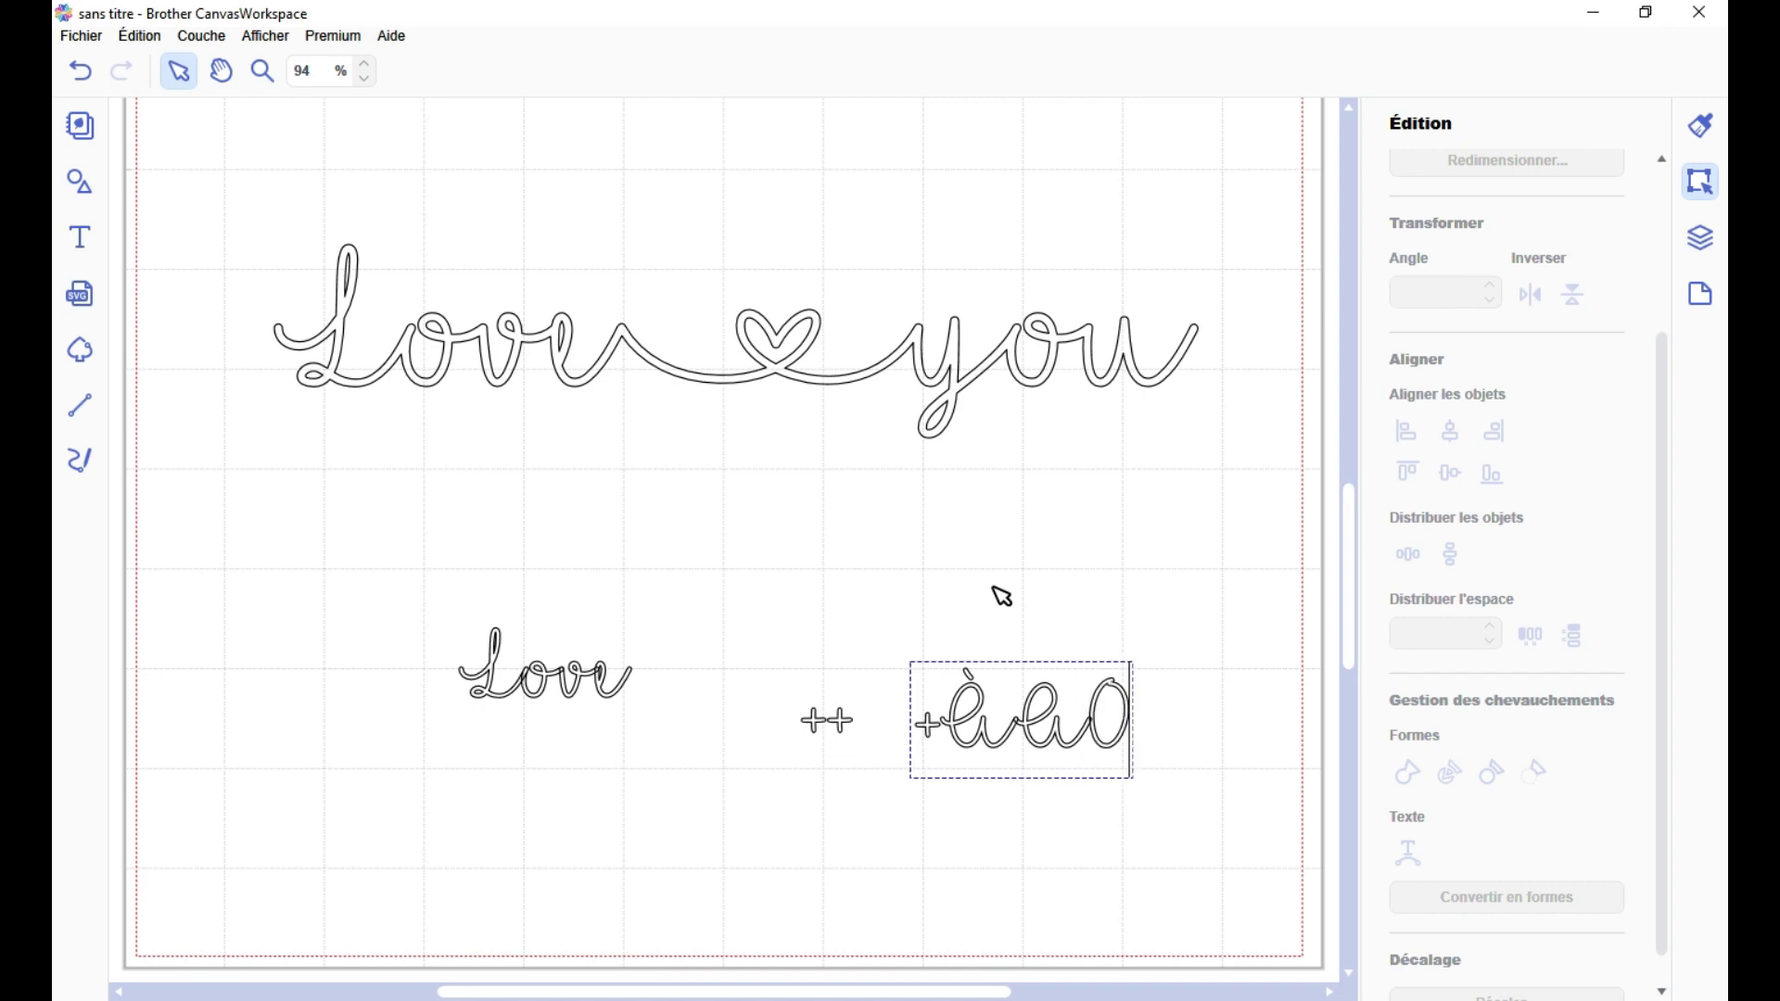
key(BackSpace)
text(à)
key(BackSpace)
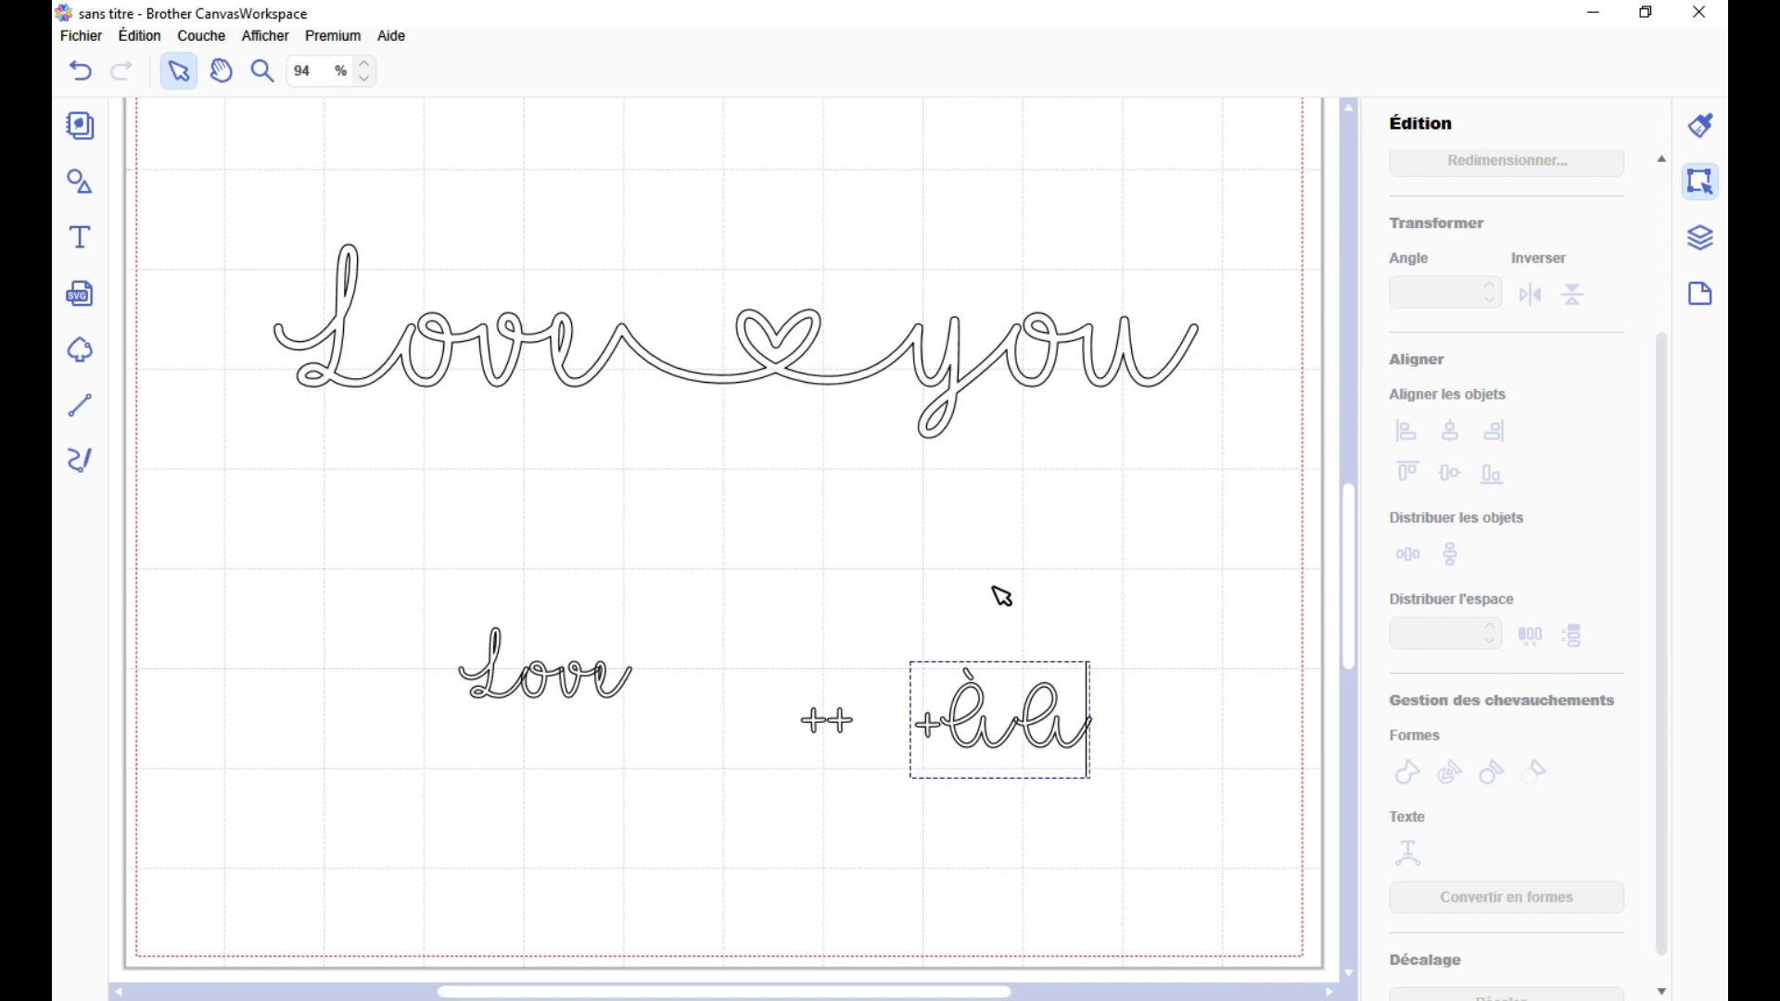
text(à)
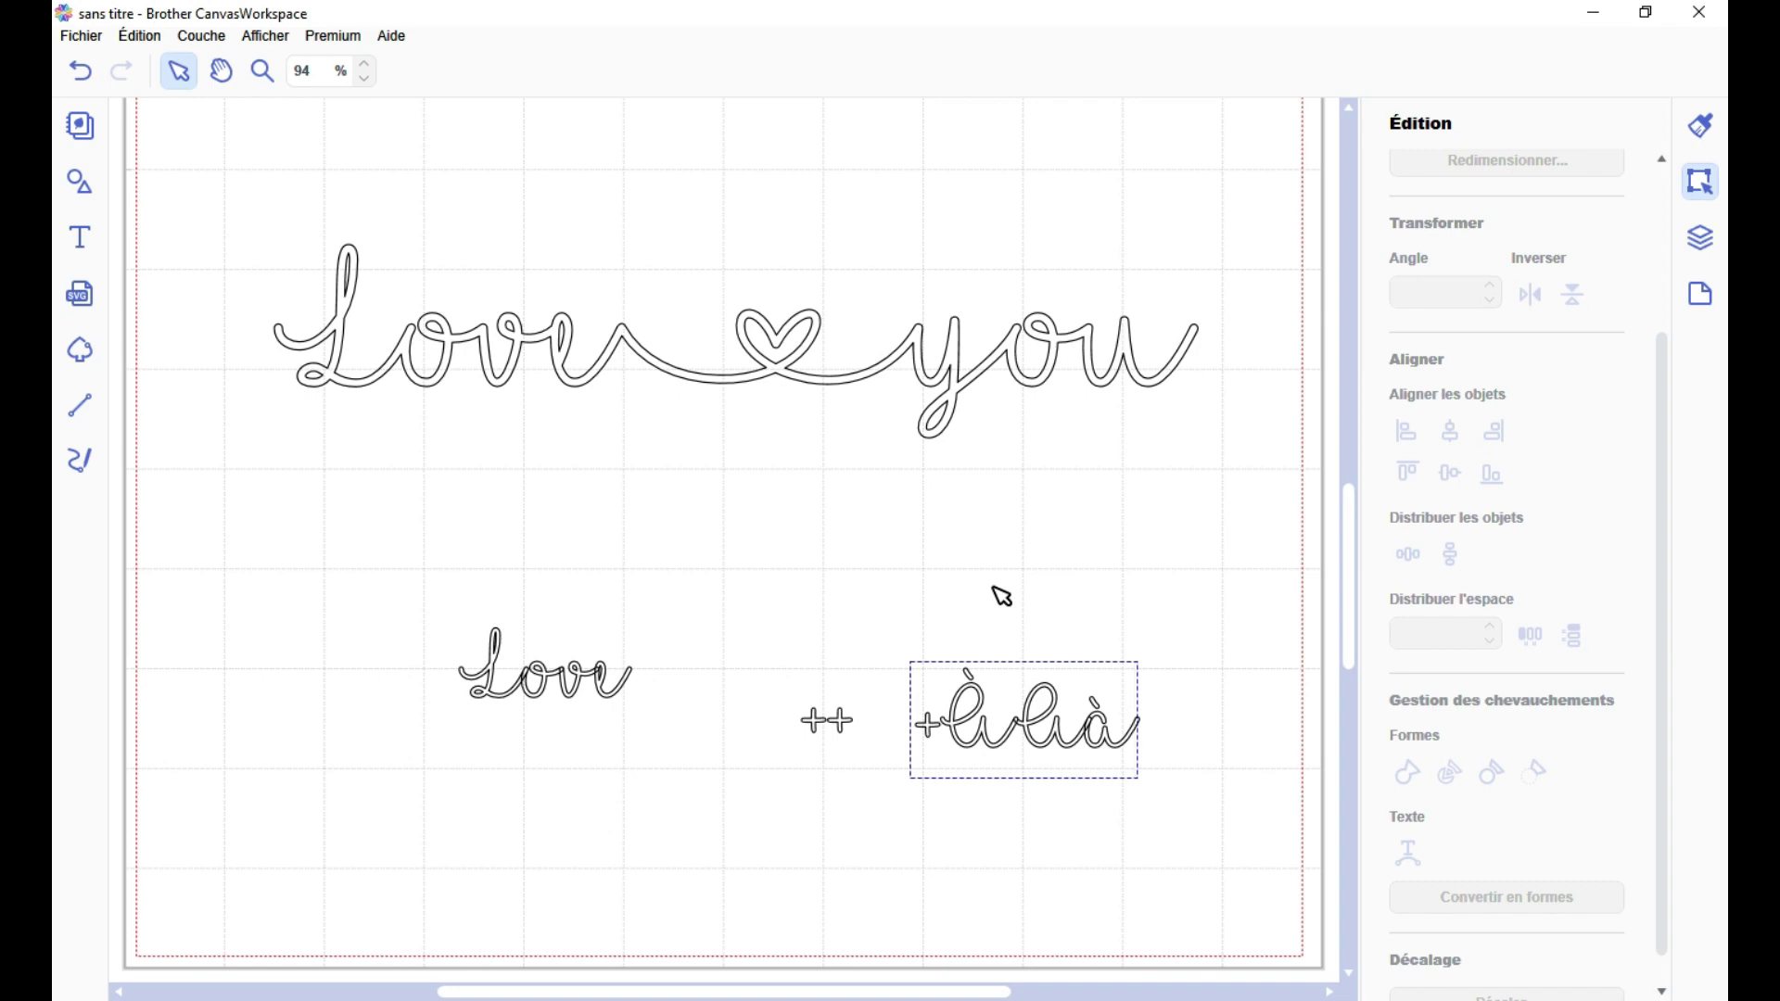
Step: Delete the test texts below Love you and enter <> as a new text there
key(ctrl+a)
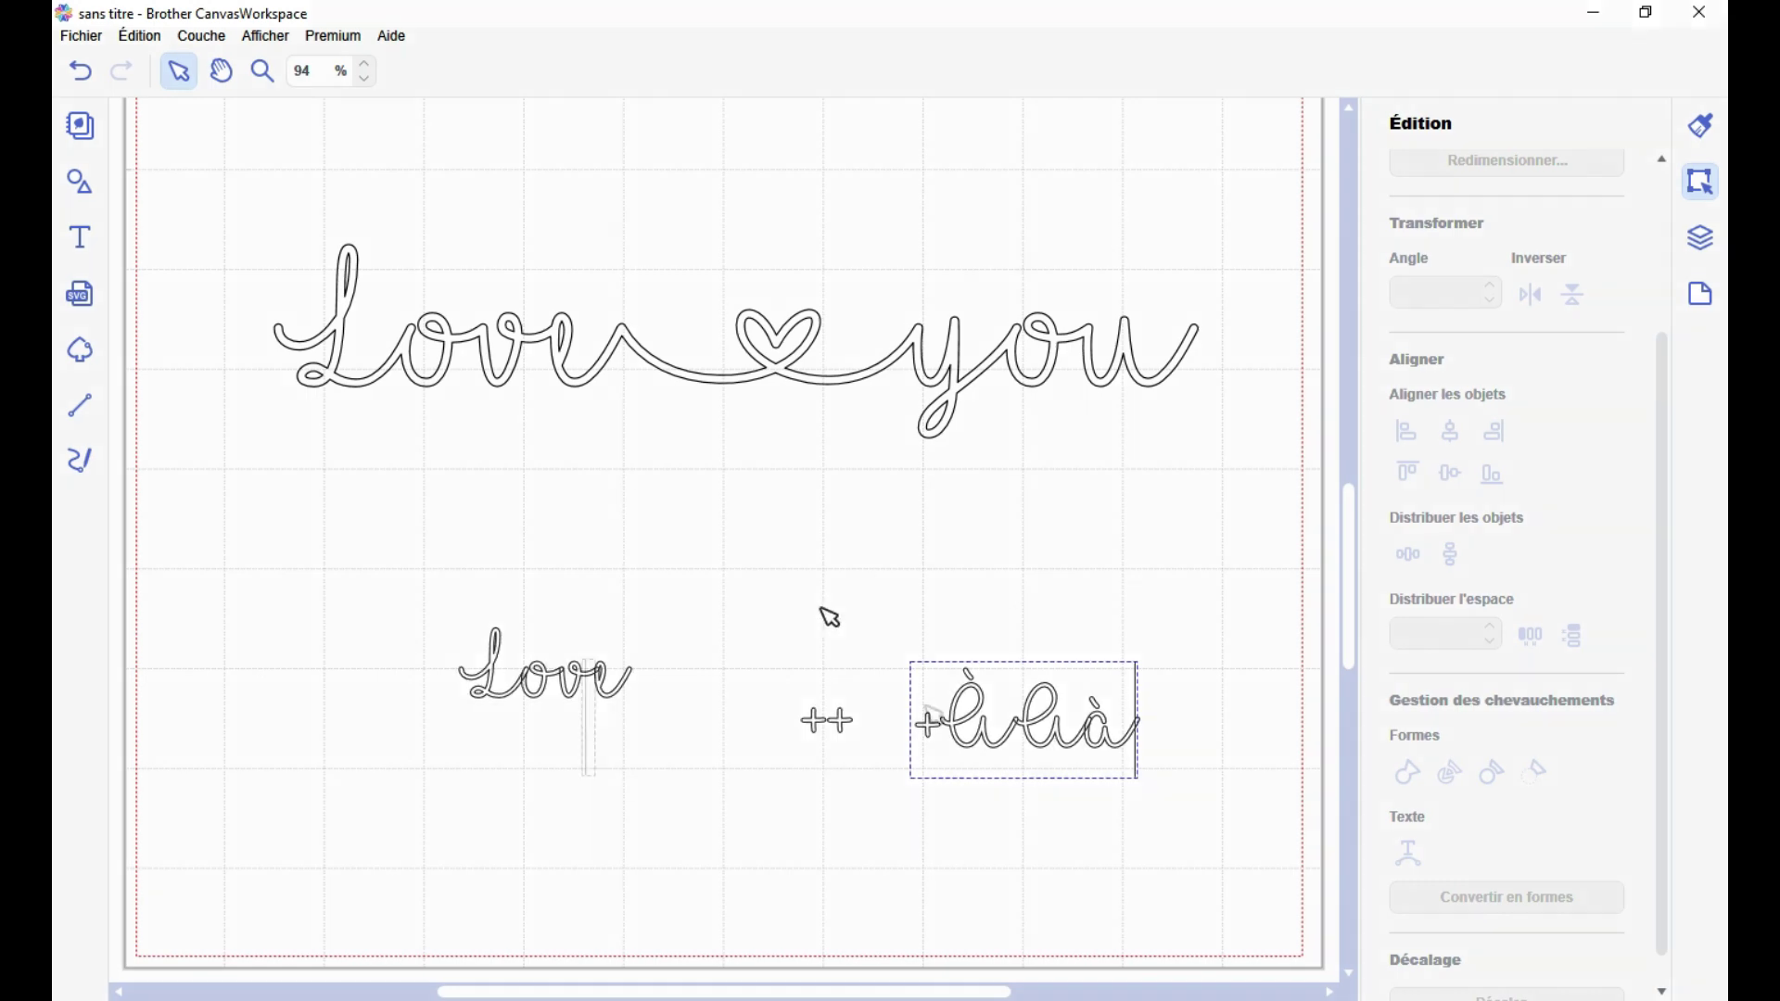
key(BackSpace)
text(<)
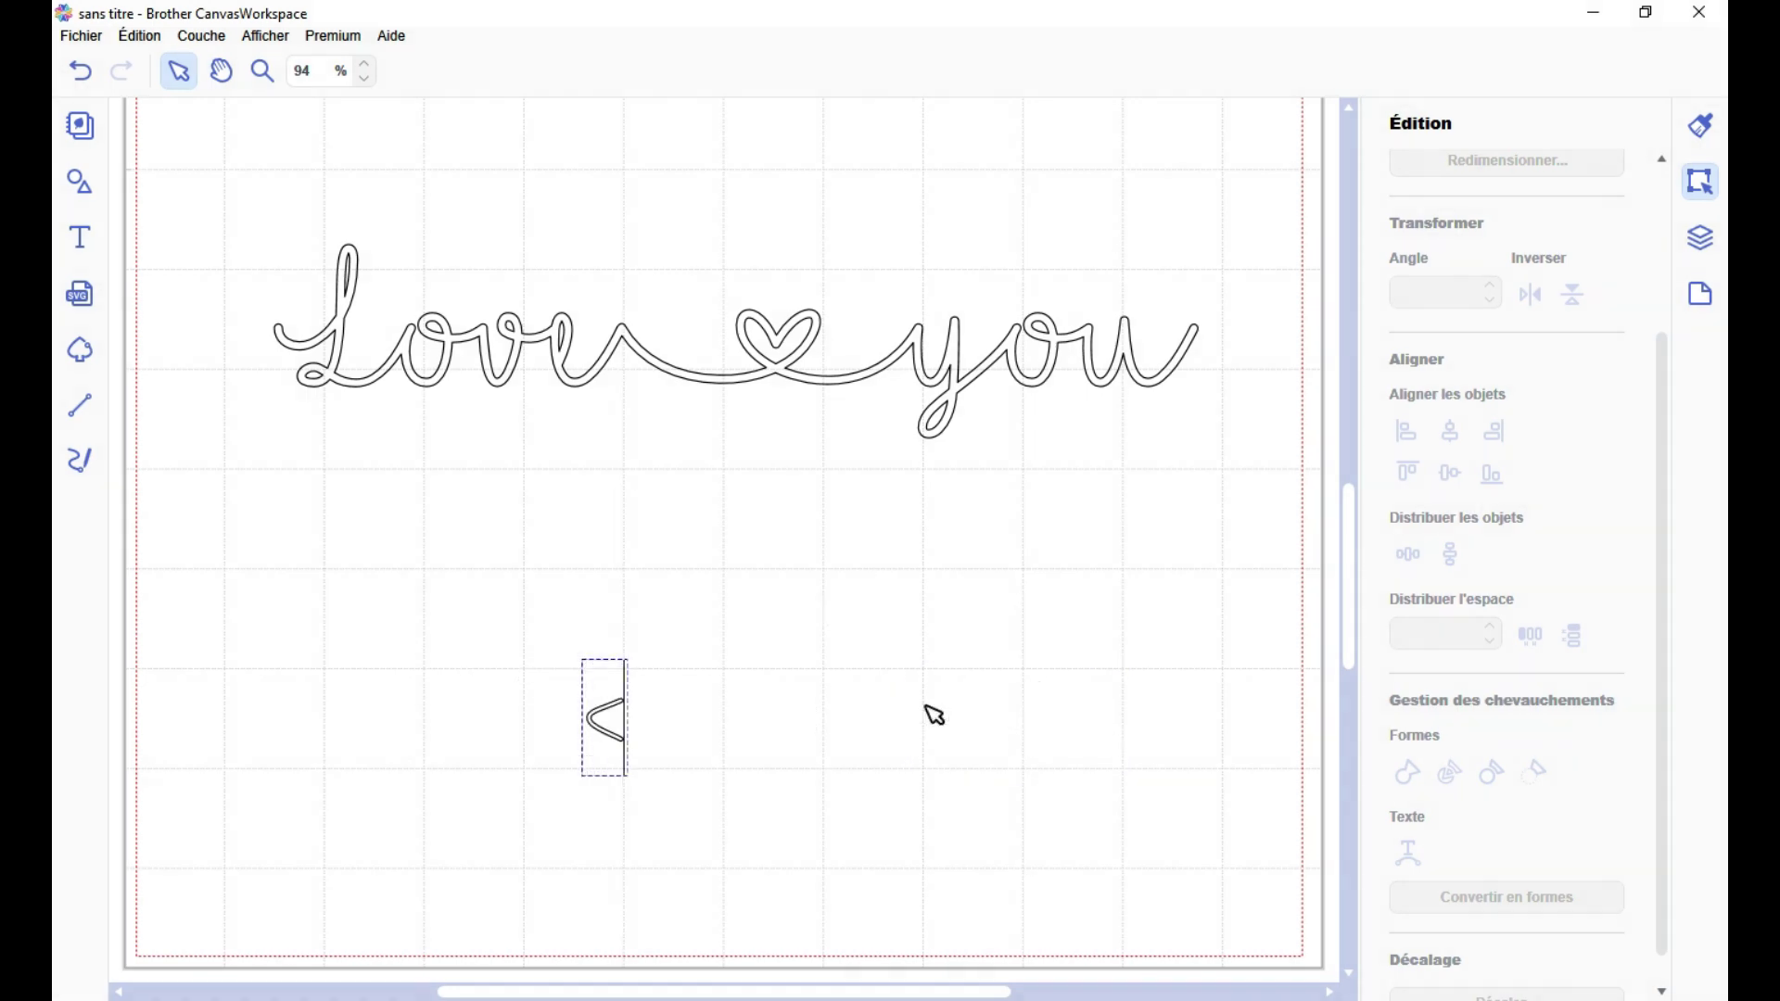
text(>)
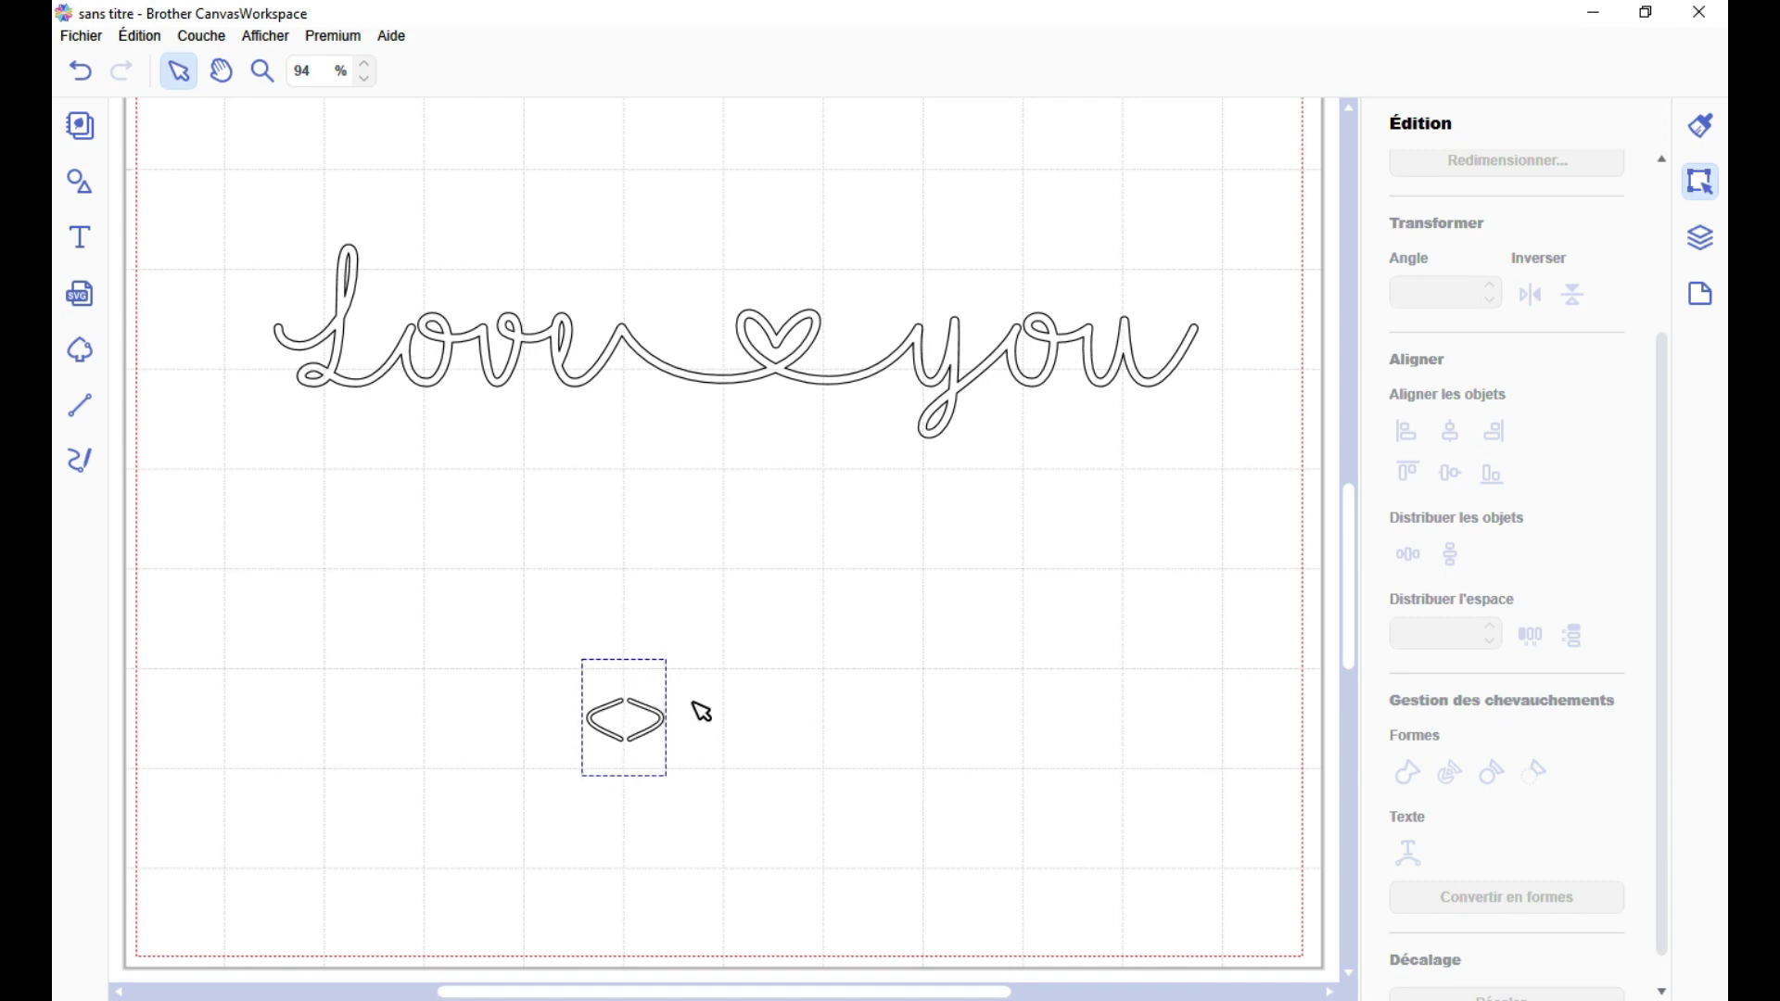
Step: Insert a space between the two angle brackets and enlarge the bracket text to more than twice its size
click(622, 703)
click(739, 719)
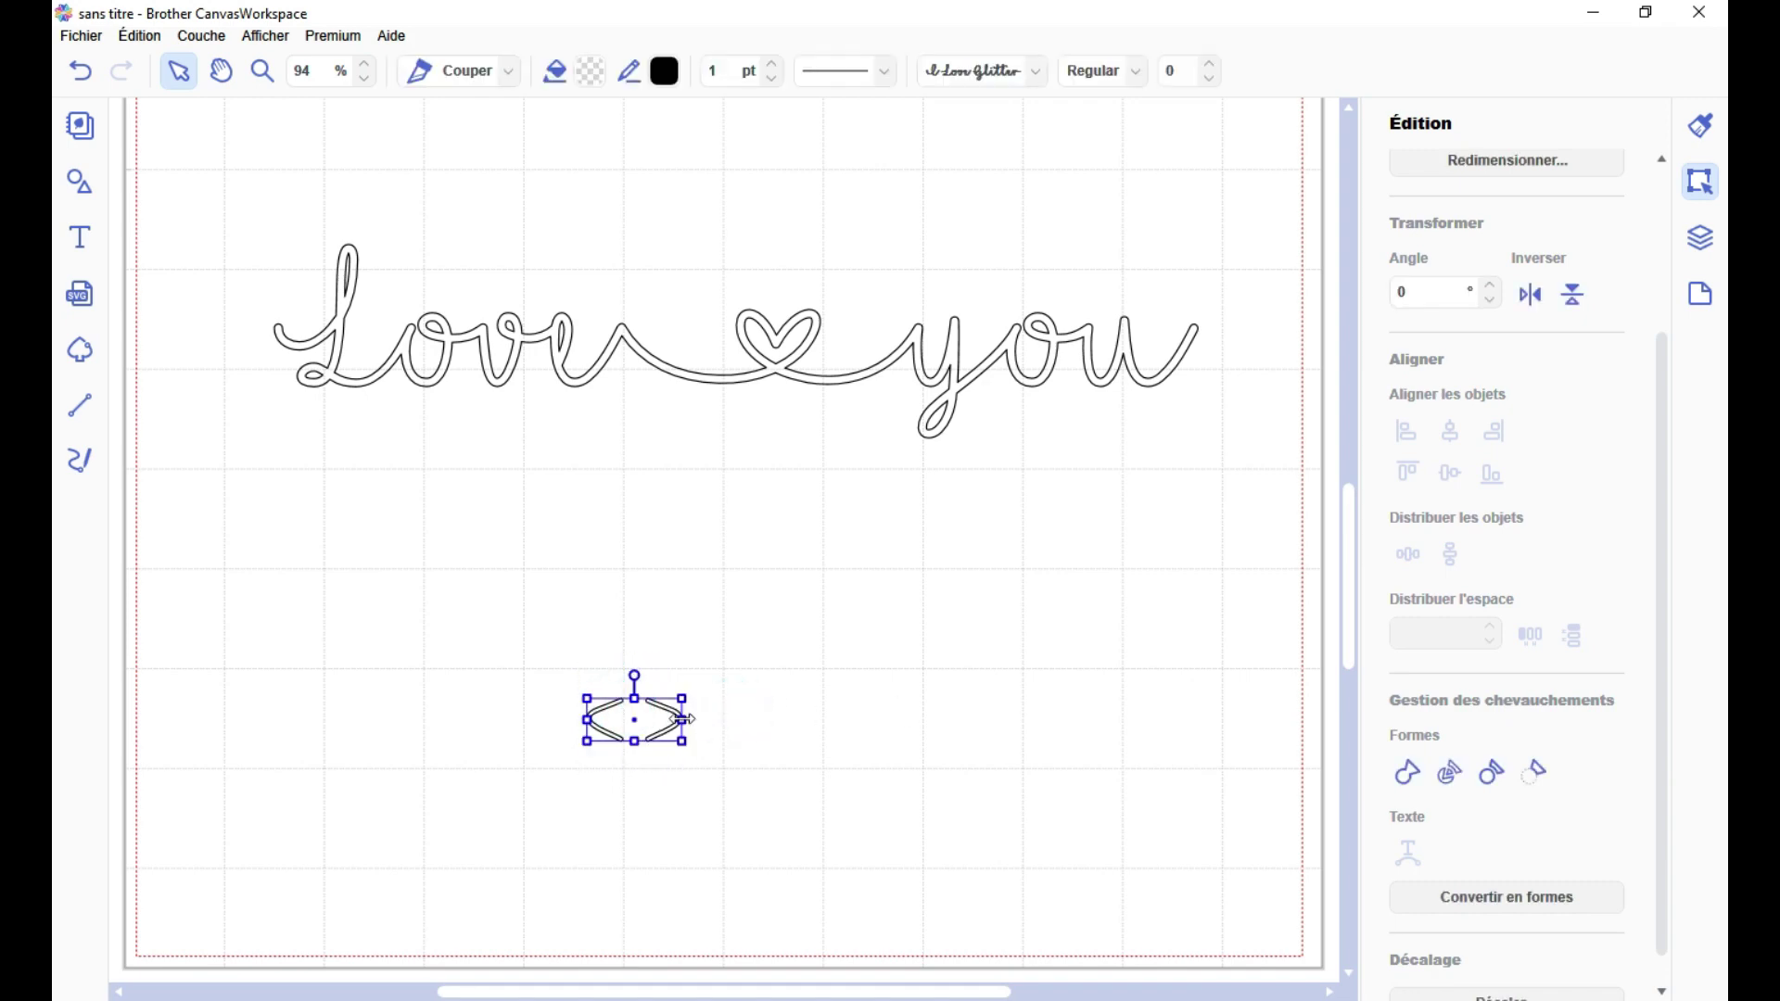
drag(699, 753, 816, 802)
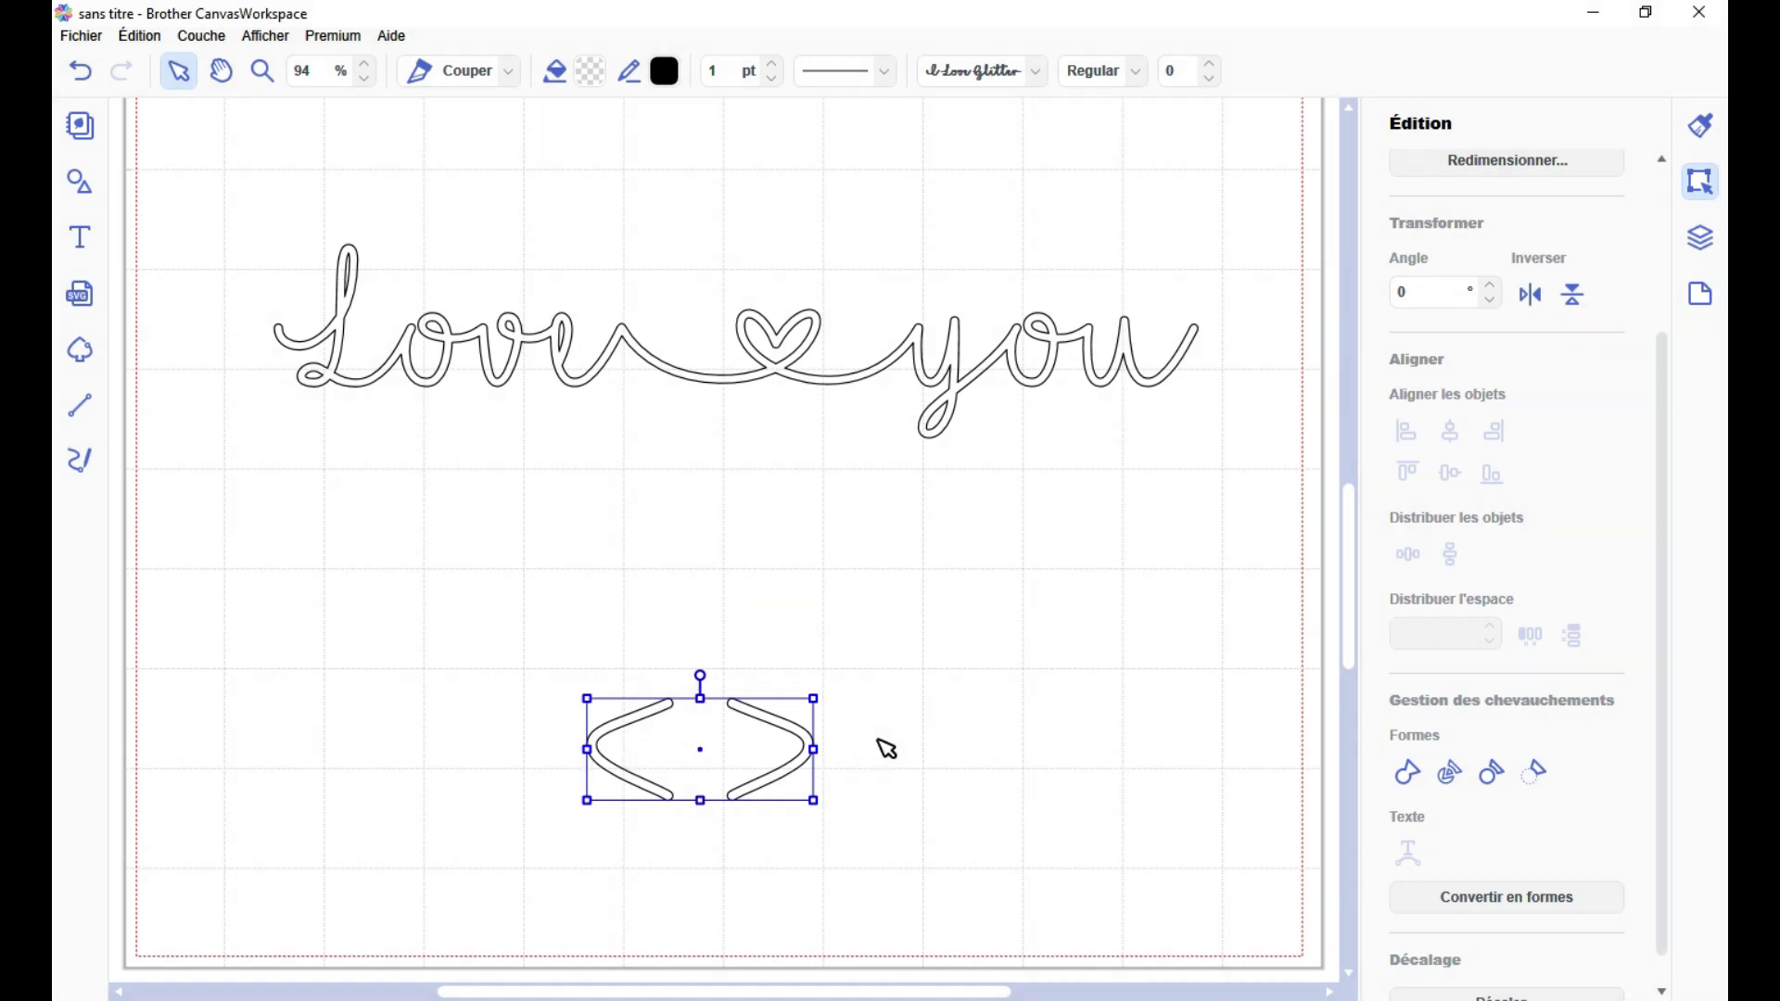
Step: Enter a second, small text with an opening and a closing angle bracket above the enlarged one
click(906, 609)
text(<)
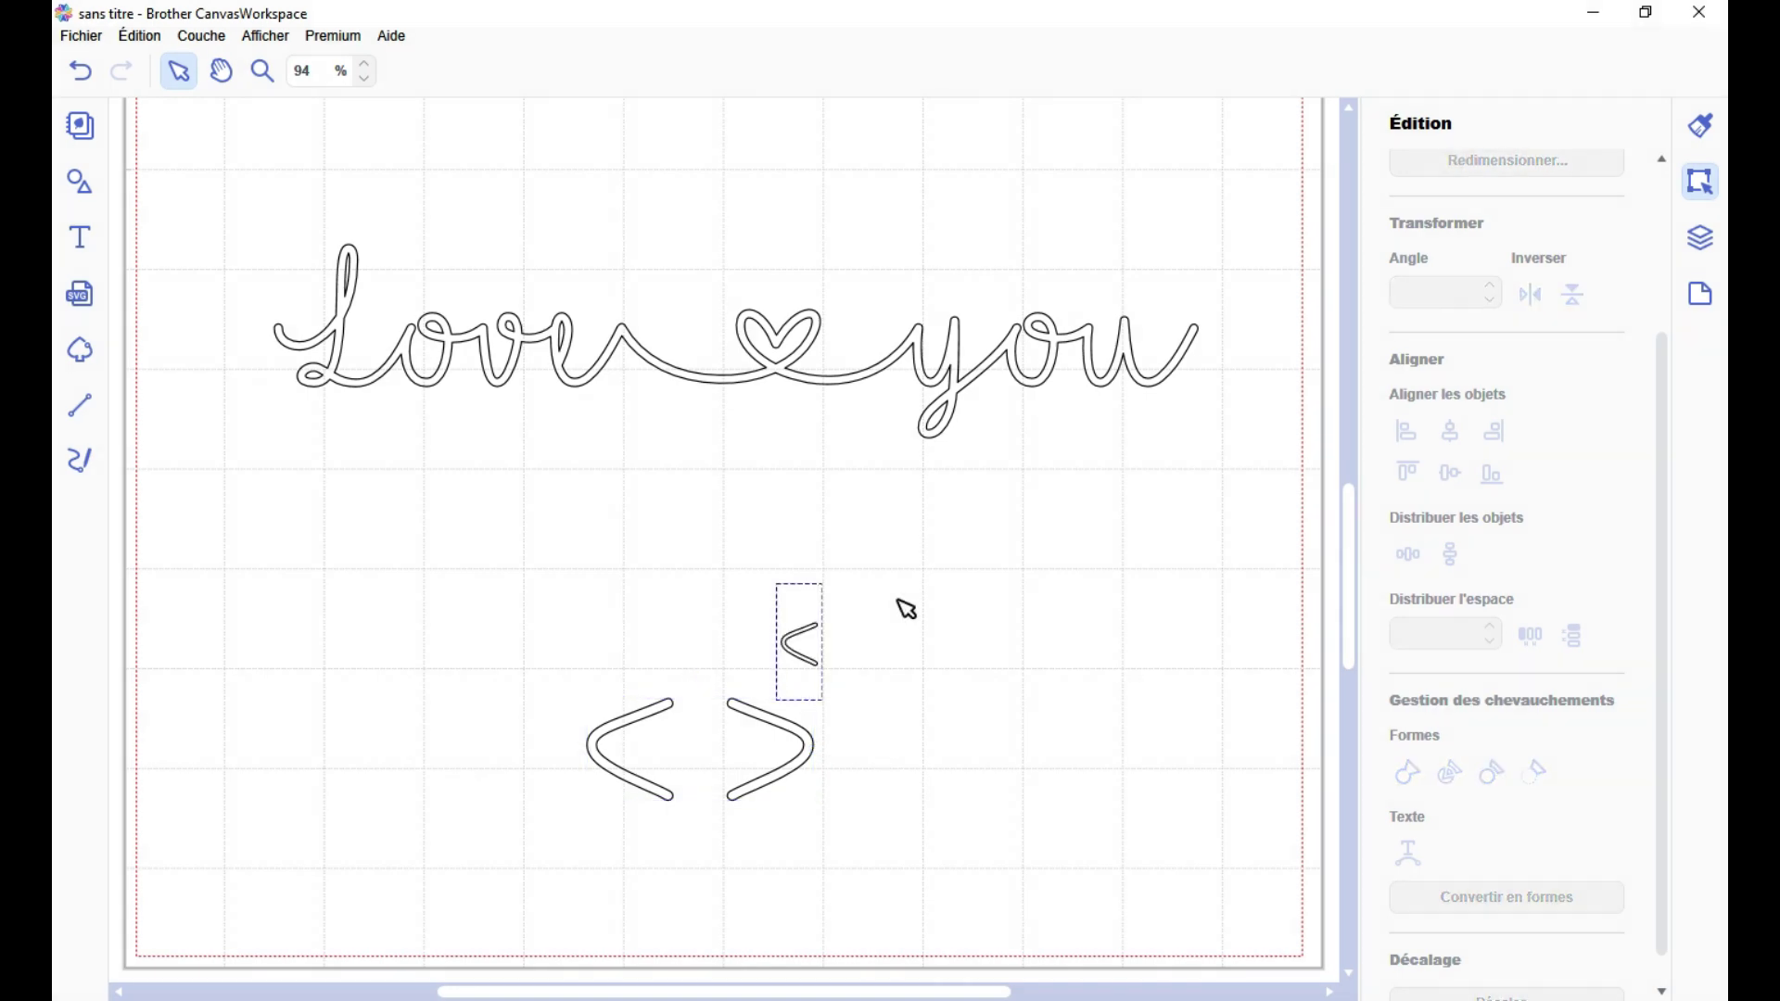
text(>)
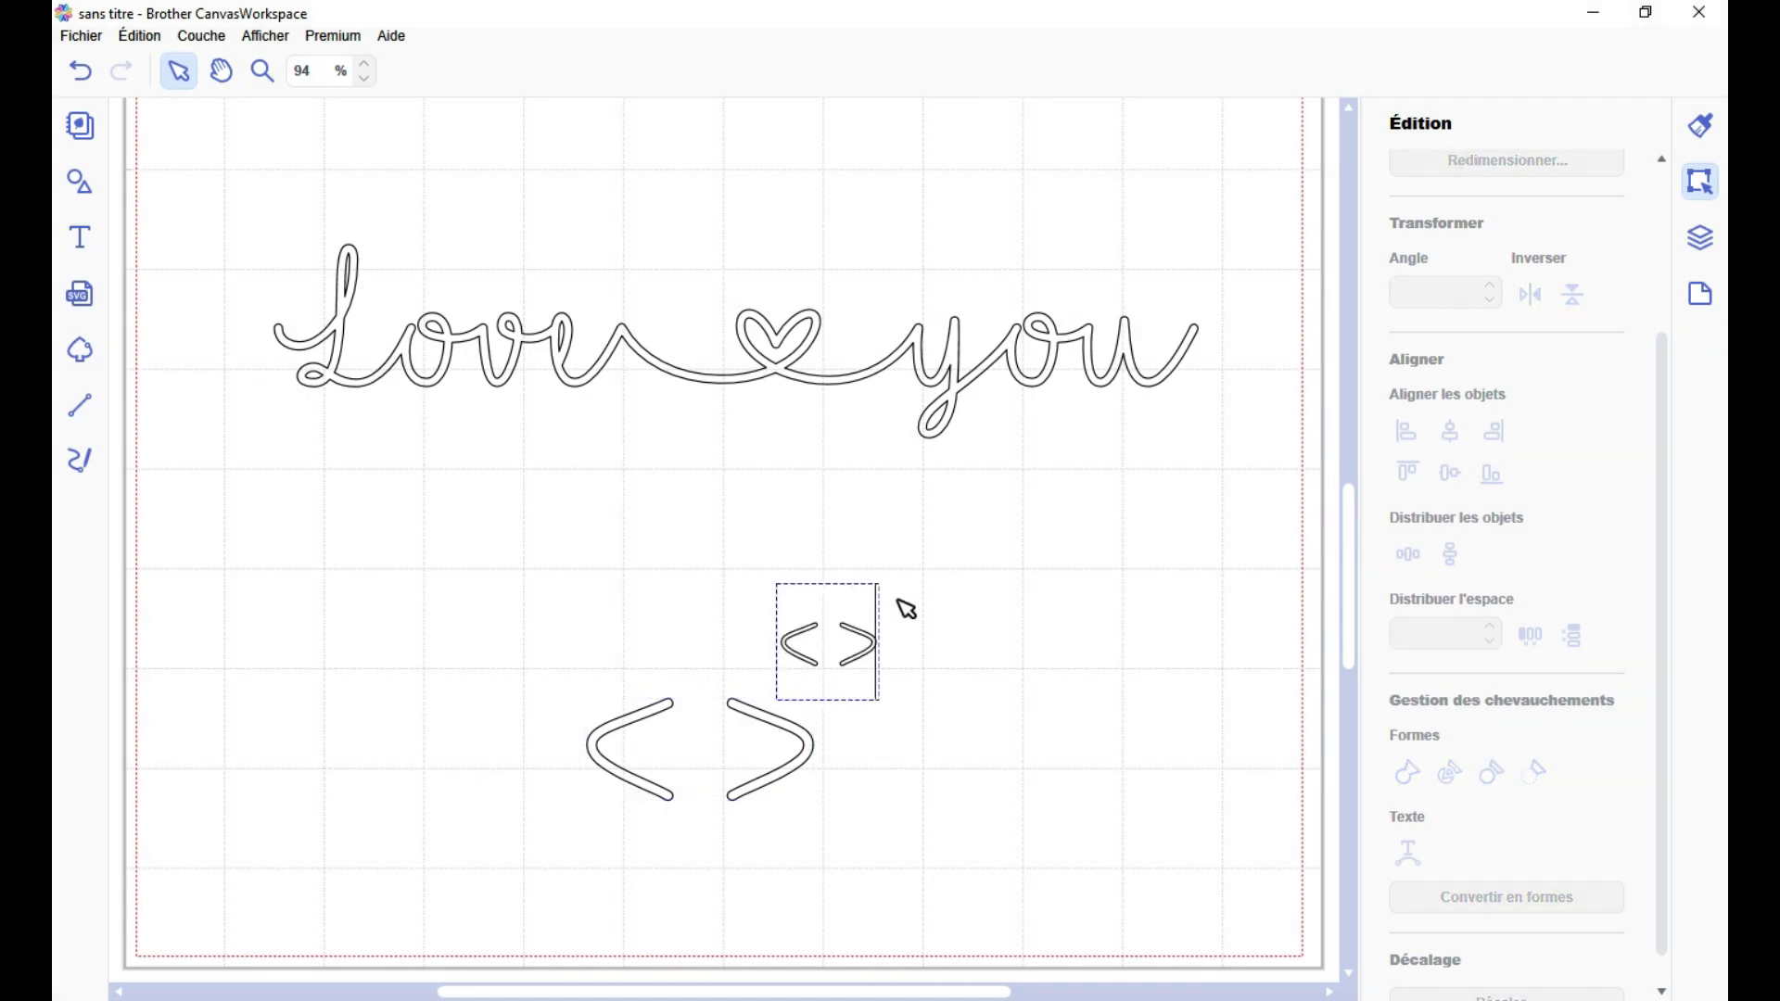
Step: Change the font of the enlarged angle-bracket text to the decorative heart font listed just before Yiggivoo Unicode
click(981, 619)
click(1037, 70)
drag(1713, 121, 1682, 436)
scroll(513, 338, up, 4)
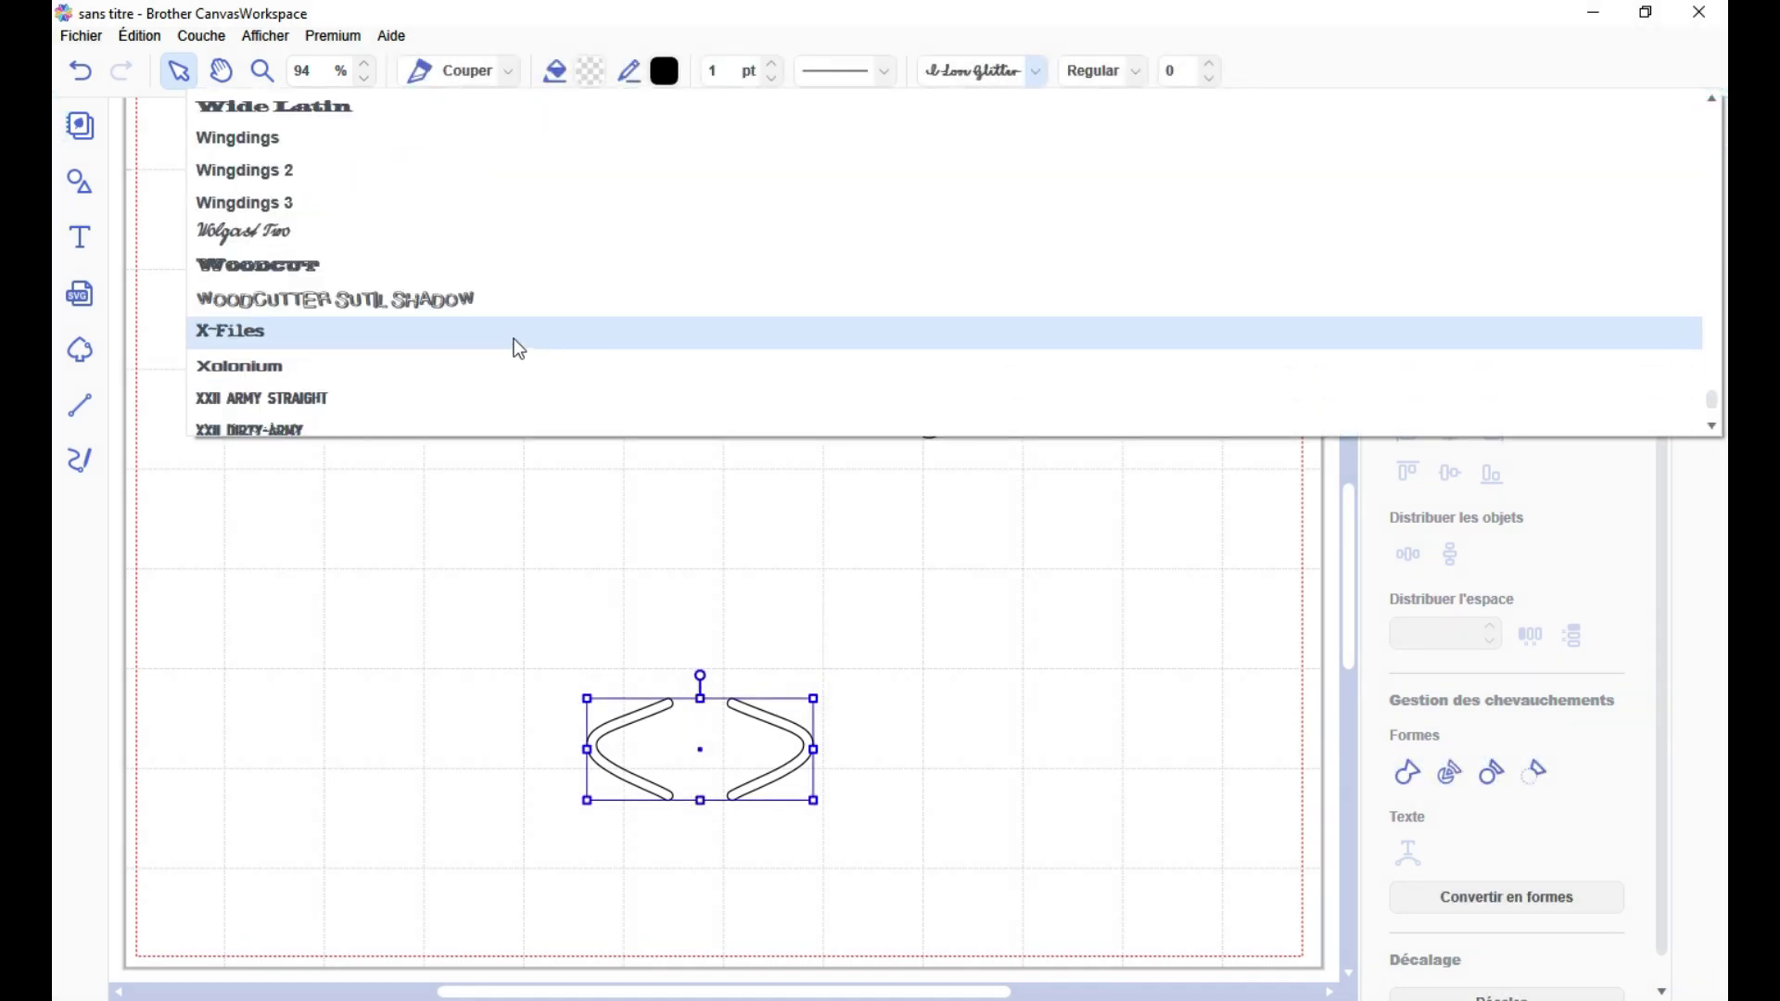
scroll(403, 309, down, 2)
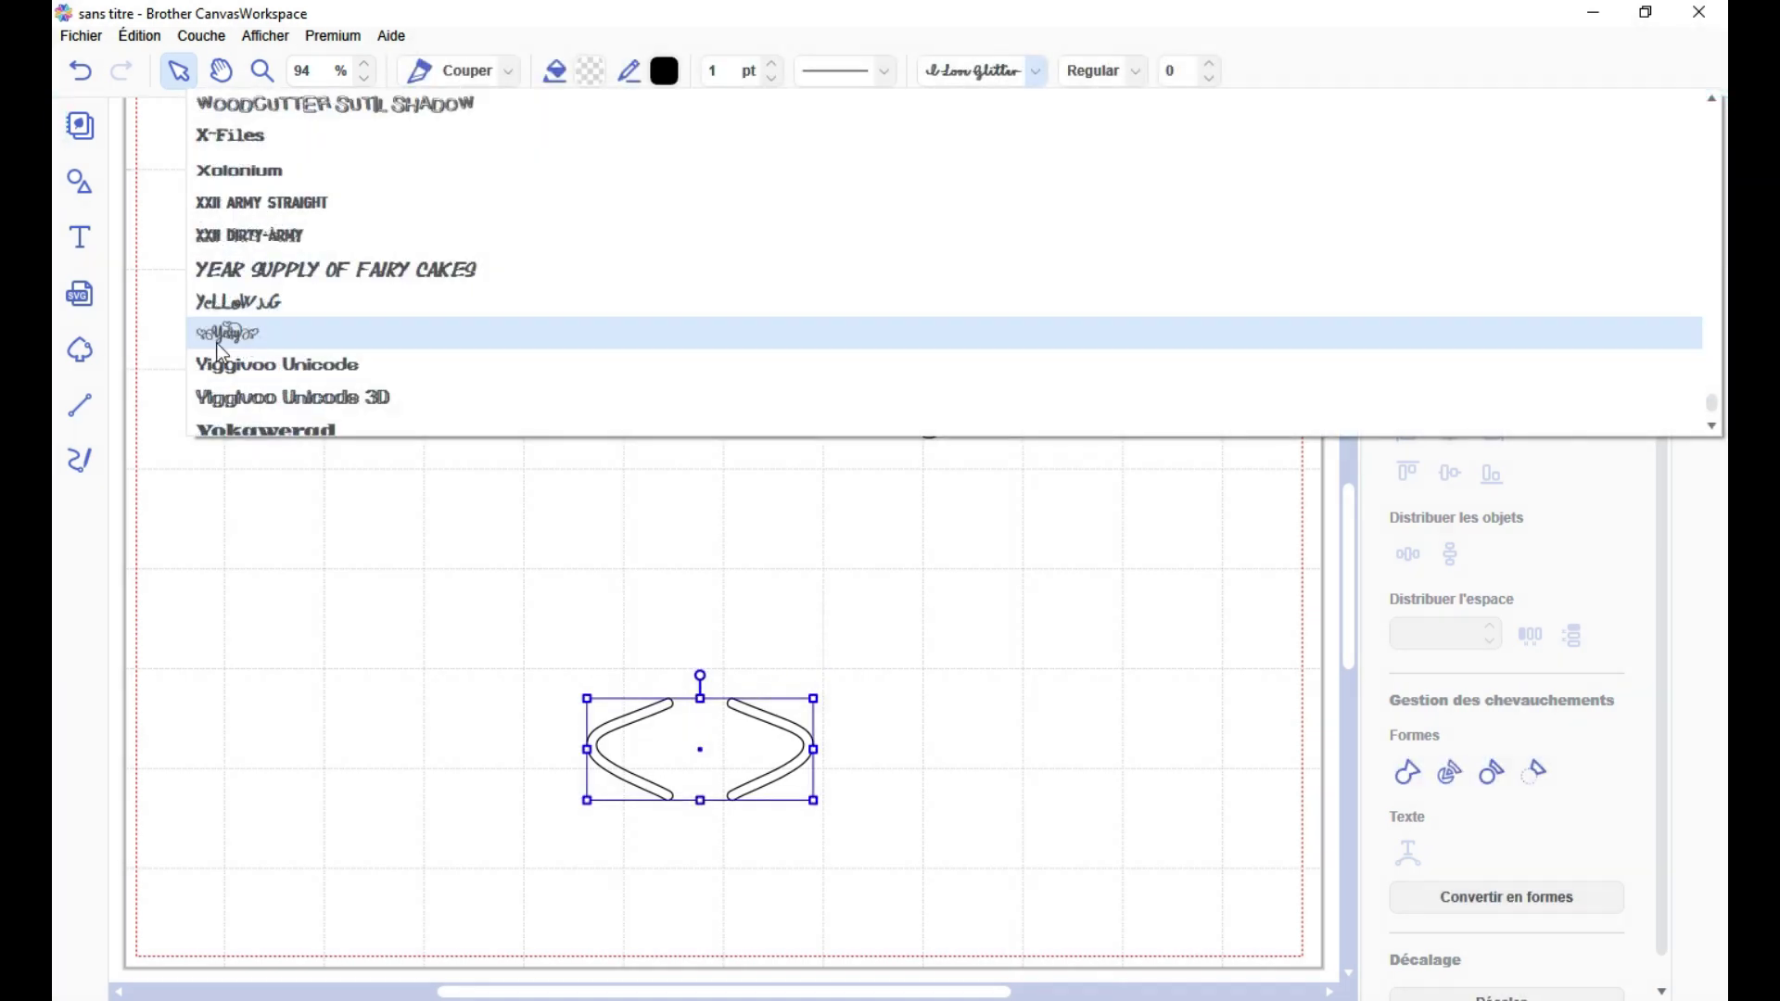
click(287, 345)
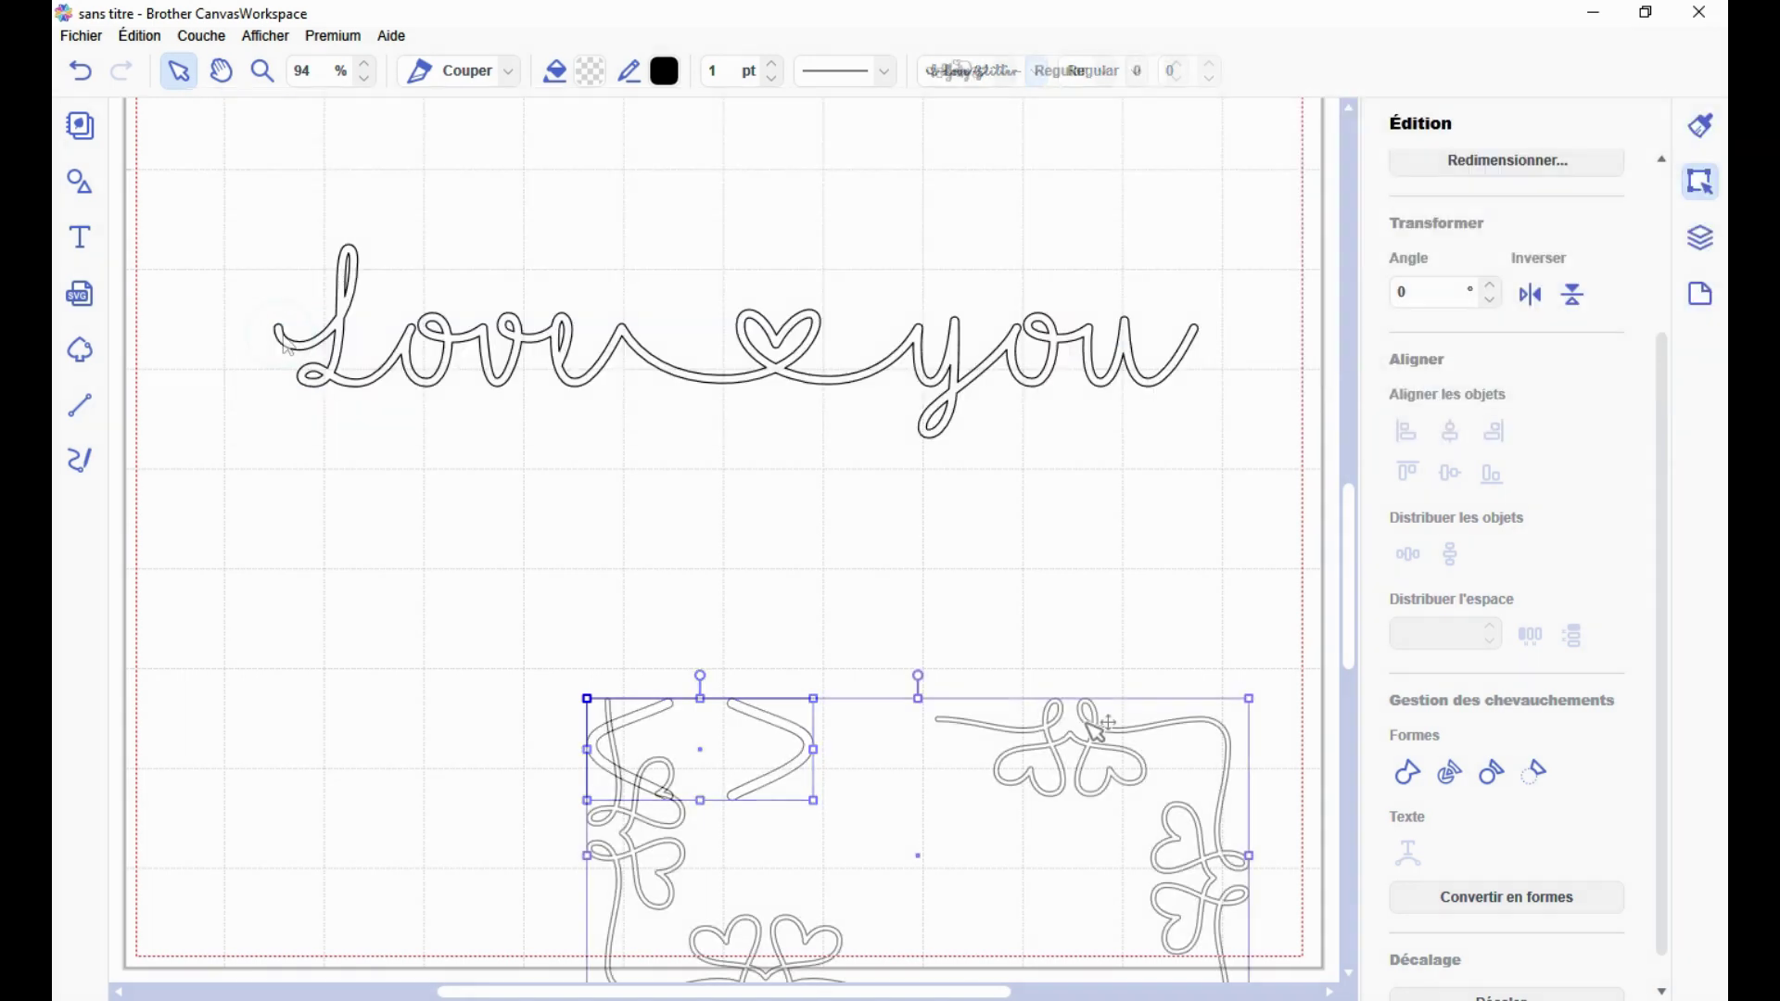
Step: Enlarge the heart corner frame and move it up over the Love you text
drag(1094, 709, 851, 462)
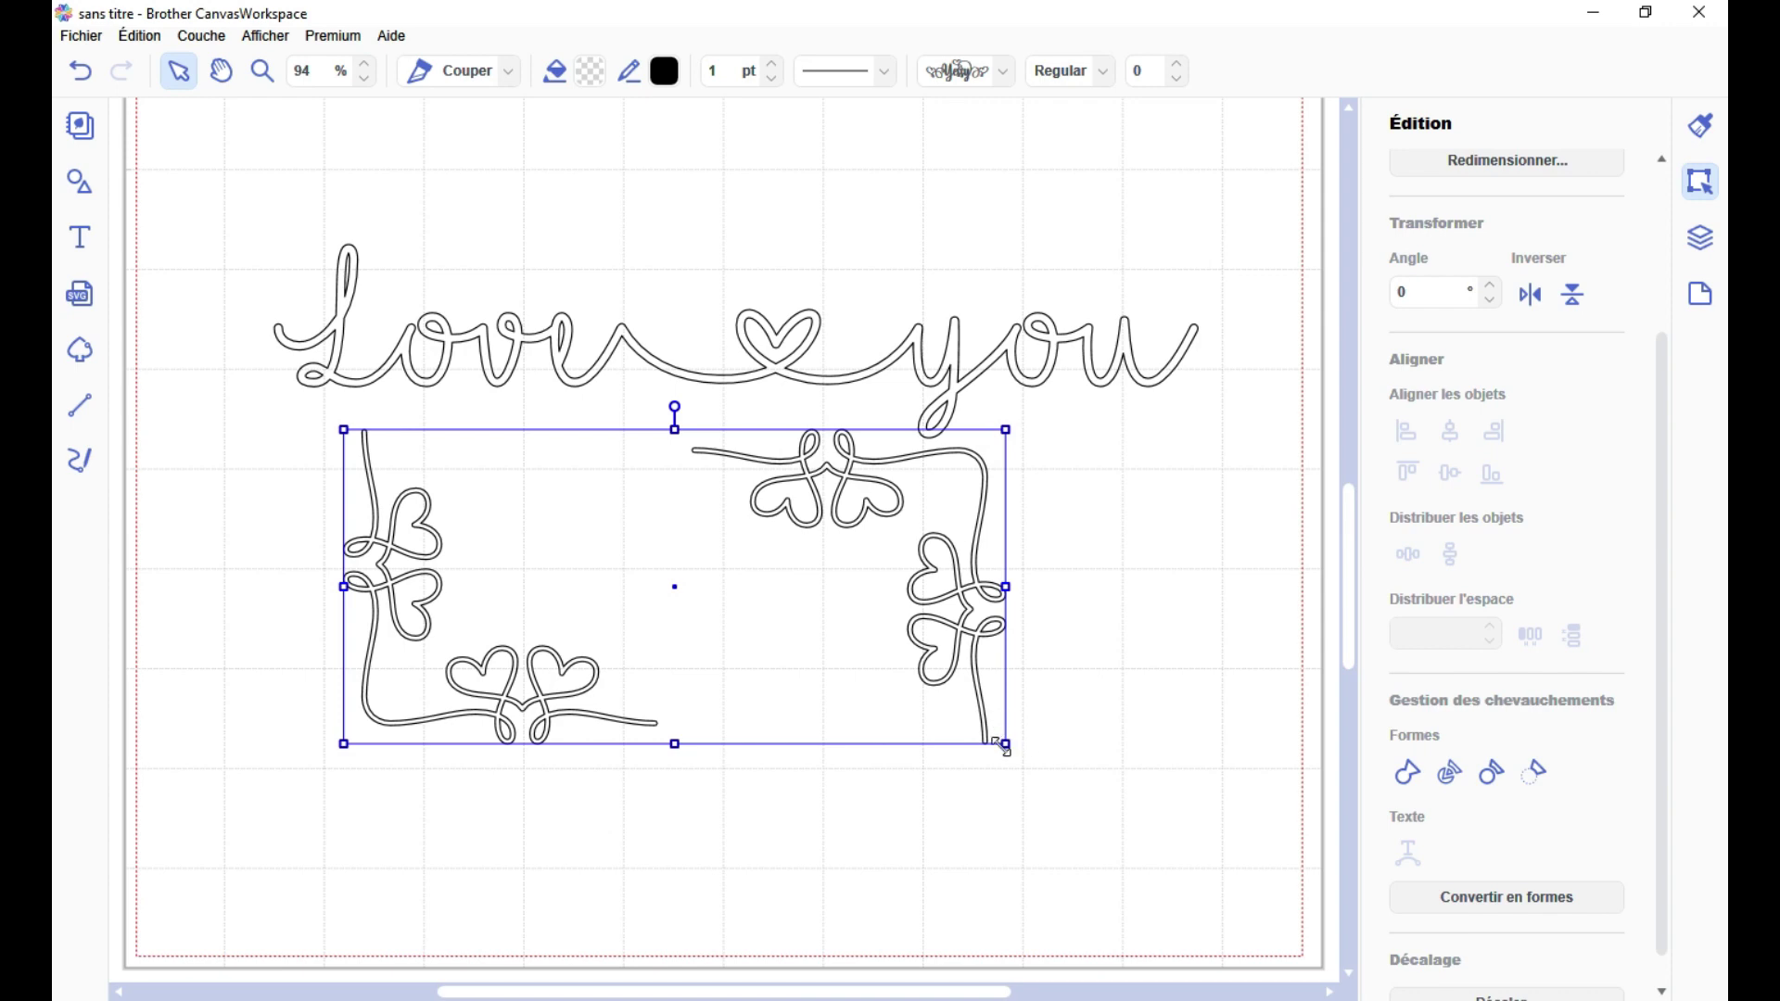
drag(1005, 745, 1220, 846)
drag(1182, 690, 1020, 505)
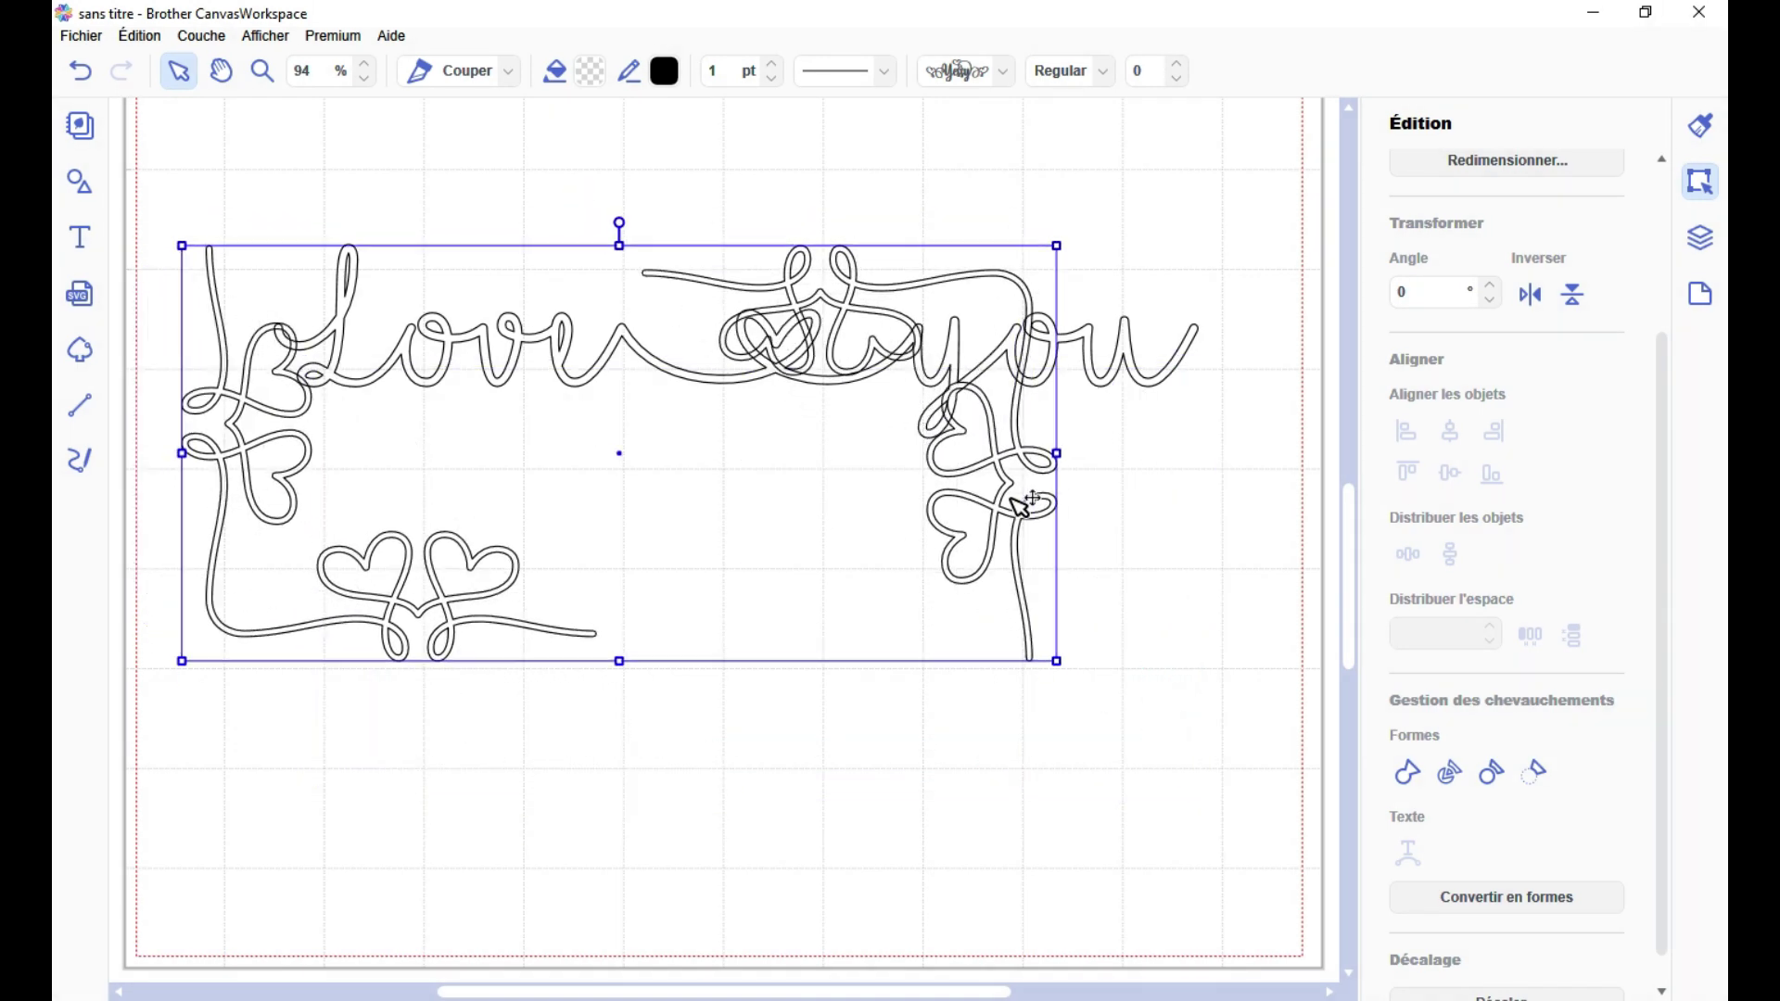
Step: Shrink the Love you text to fit inside the heart frame and center the two objects horizontally and vertically on each other
click(1147, 357)
drag(1175, 433, 612, 197)
shift+click(454, 315)
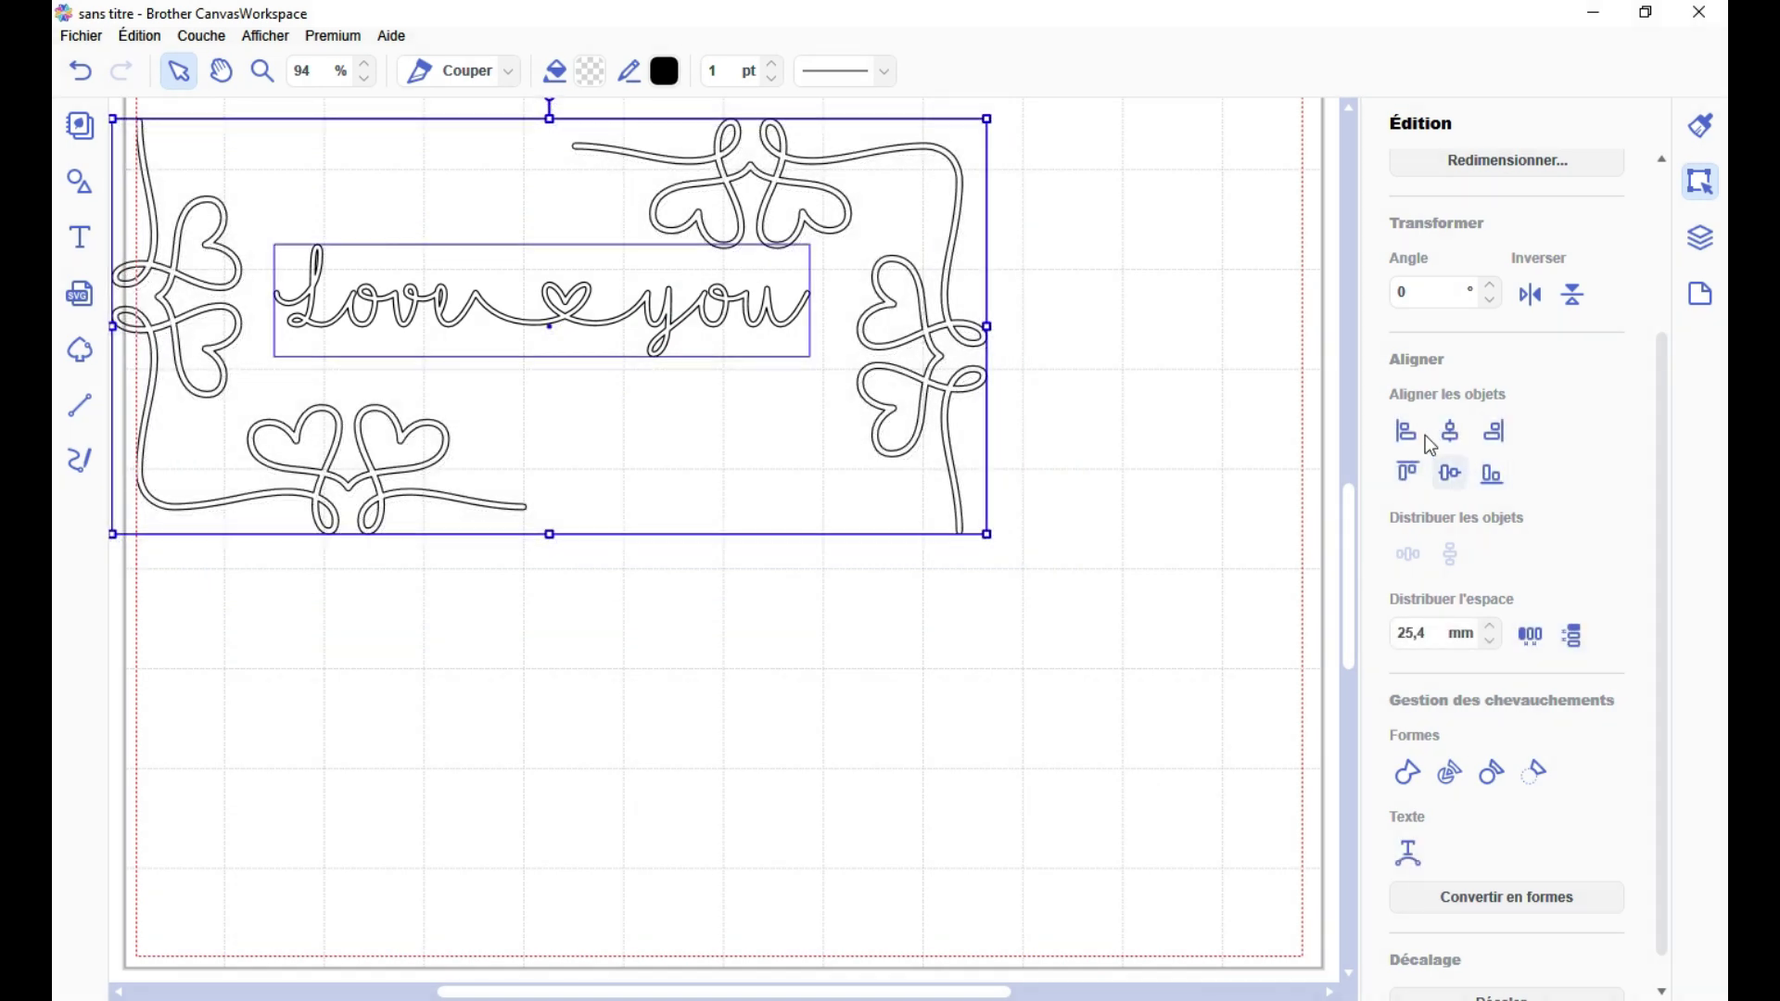
click(1451, 431)
click(1451, 474)
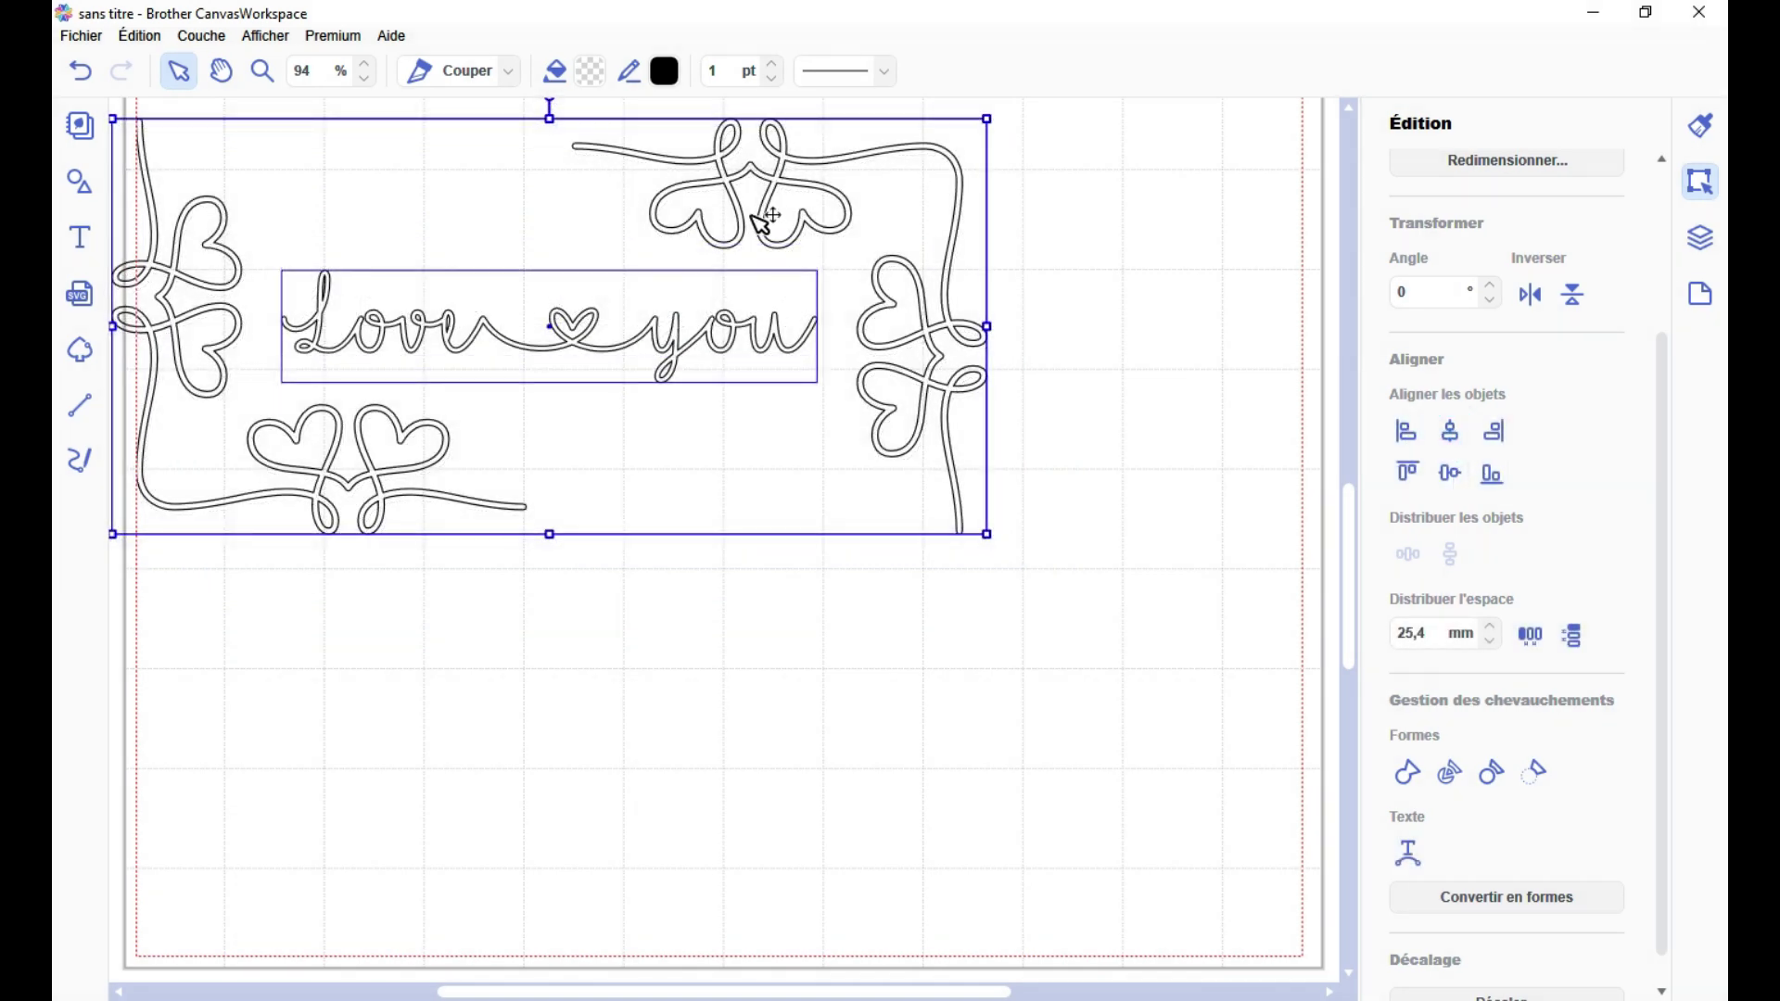
Step: Group the heart frame with the Love you text, move the group toward the middle of the mat and deselect it
key(ctrl+g)
drag(782, 199, 988, 301)
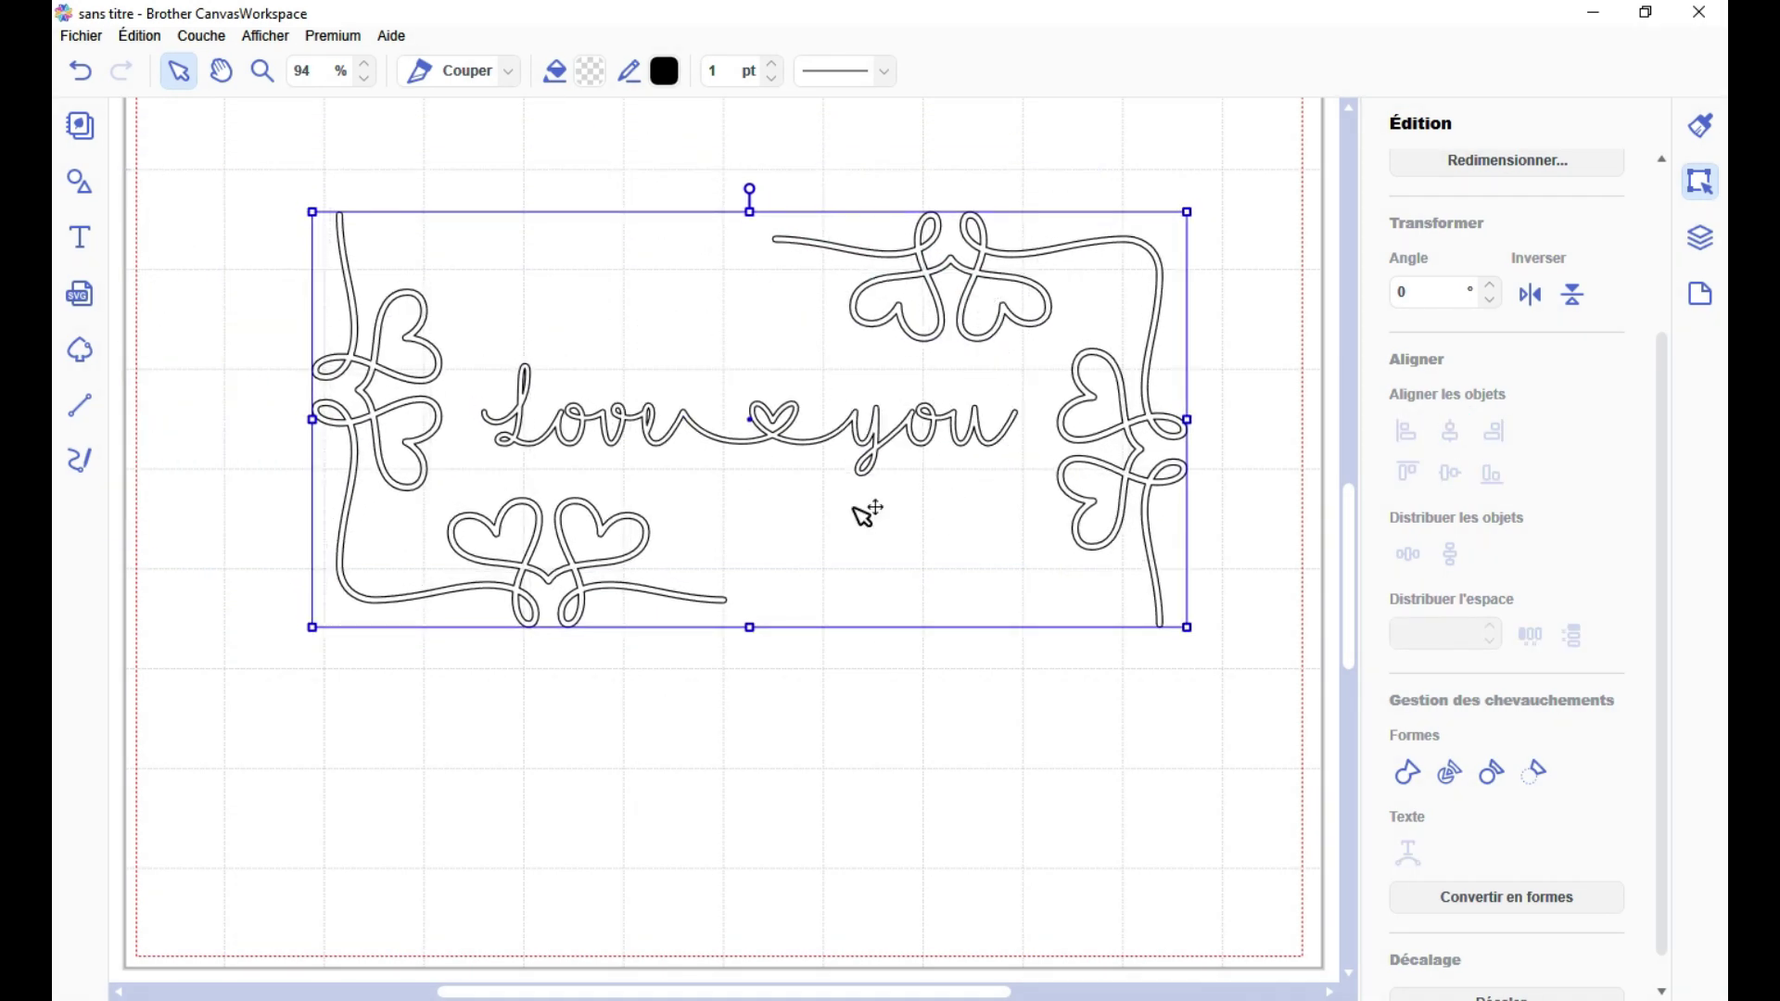
click(758, 786)
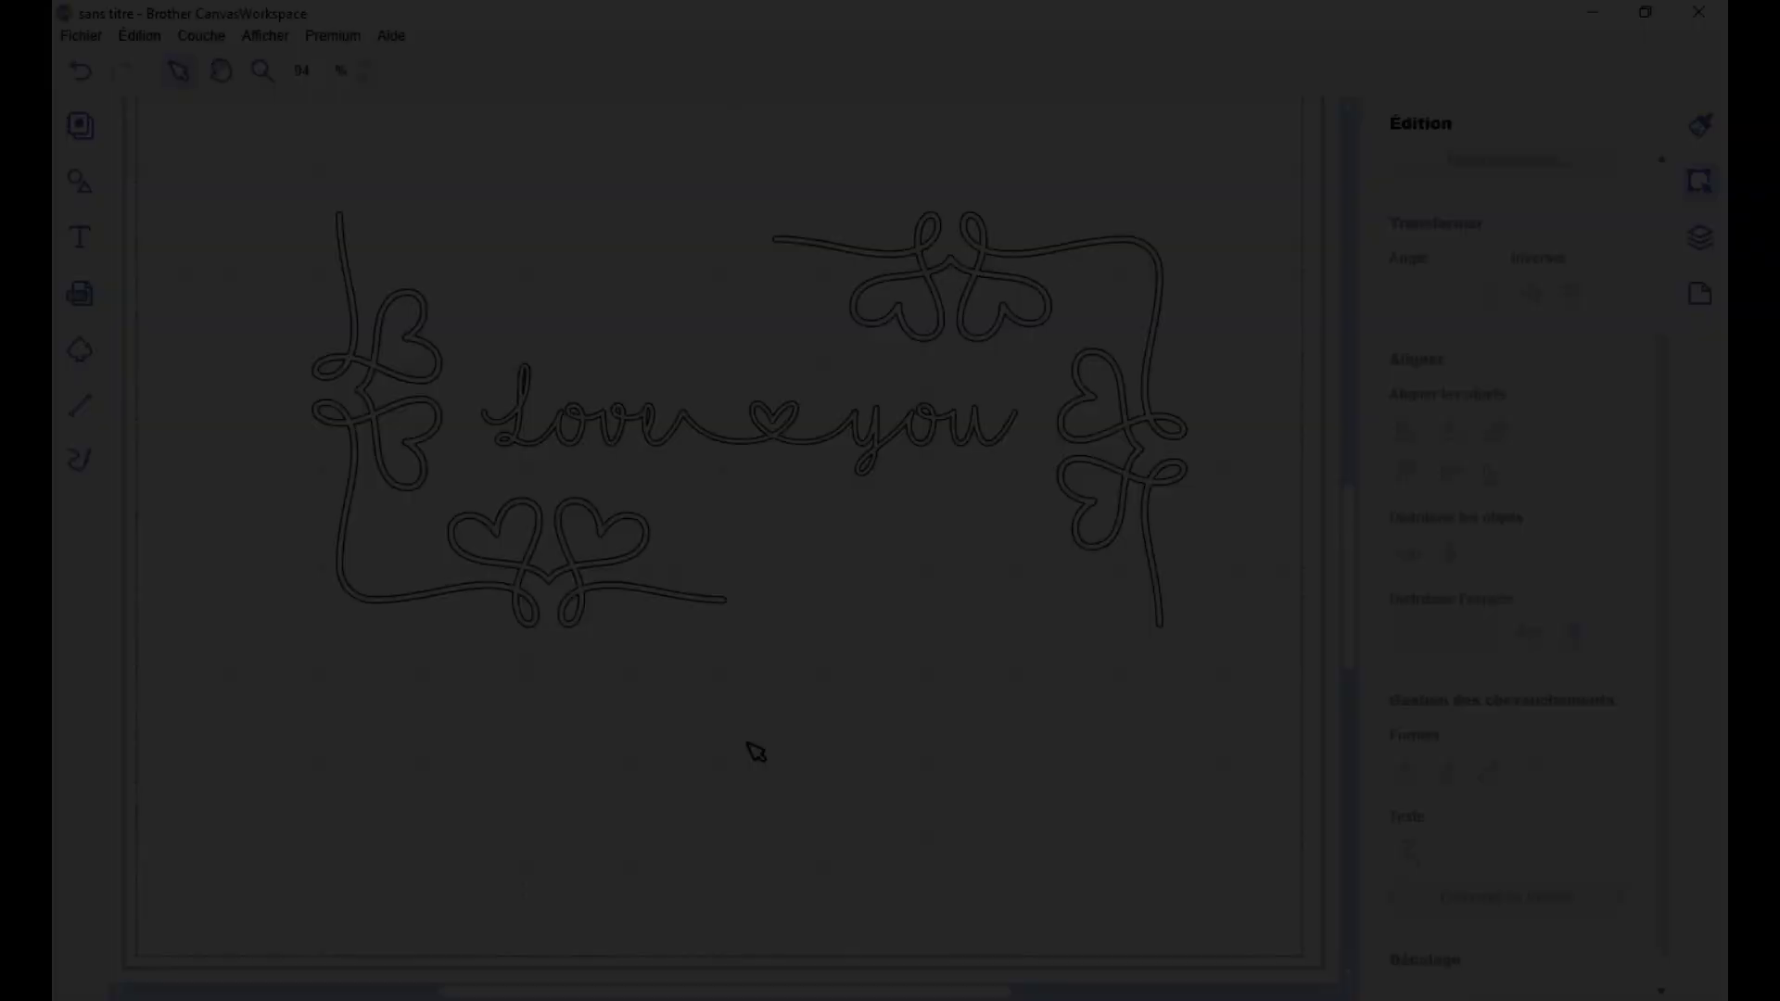